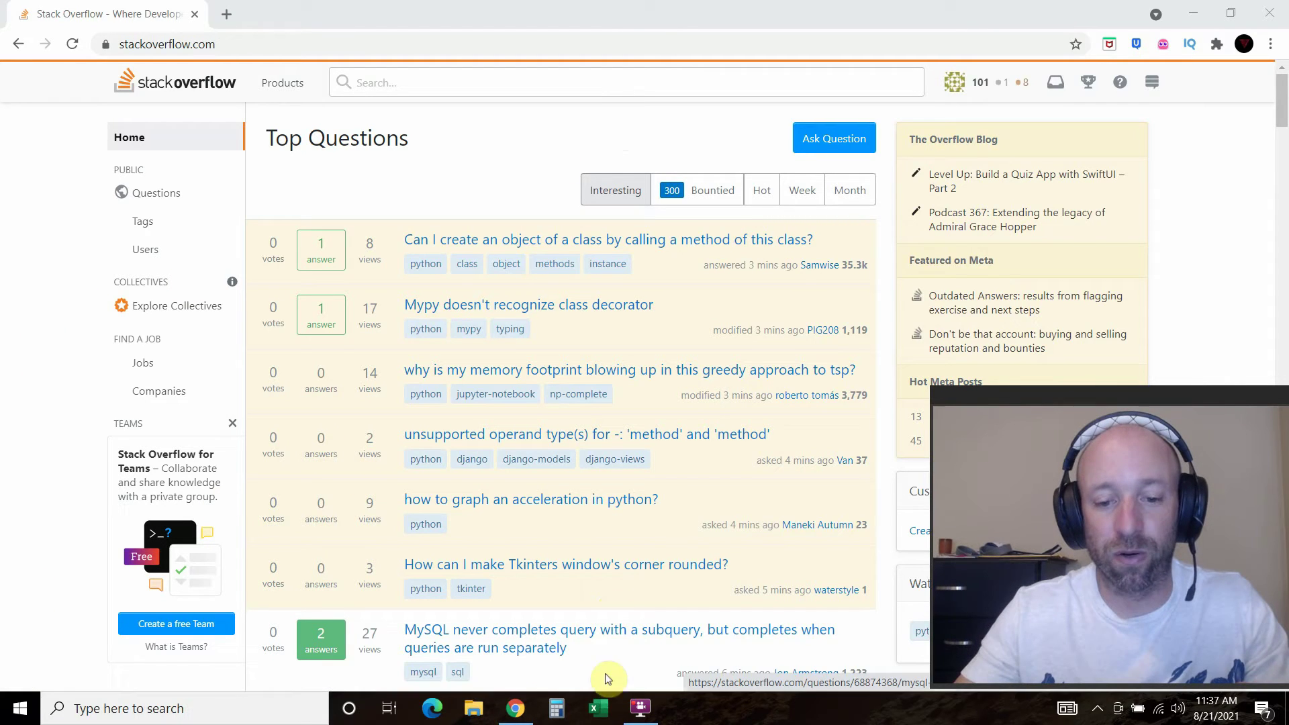
pyautogui.click(229, 12)
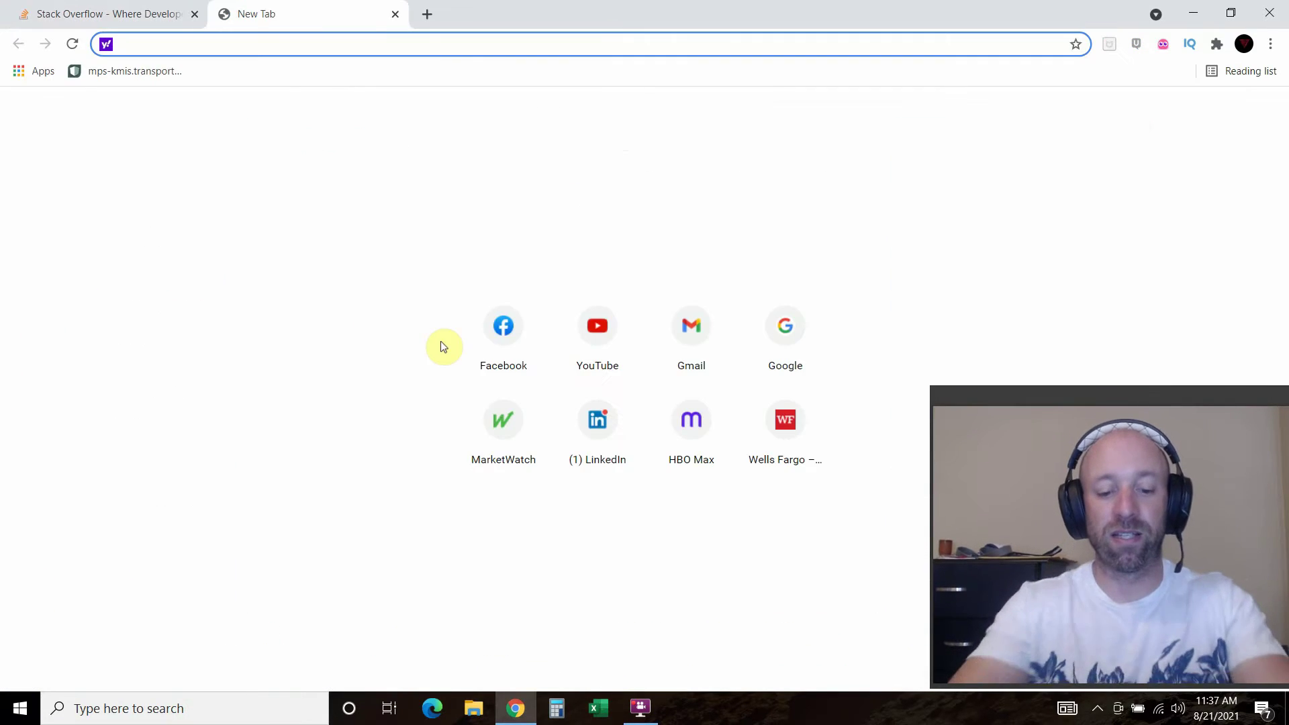
pyautogui.write('www.google.co')
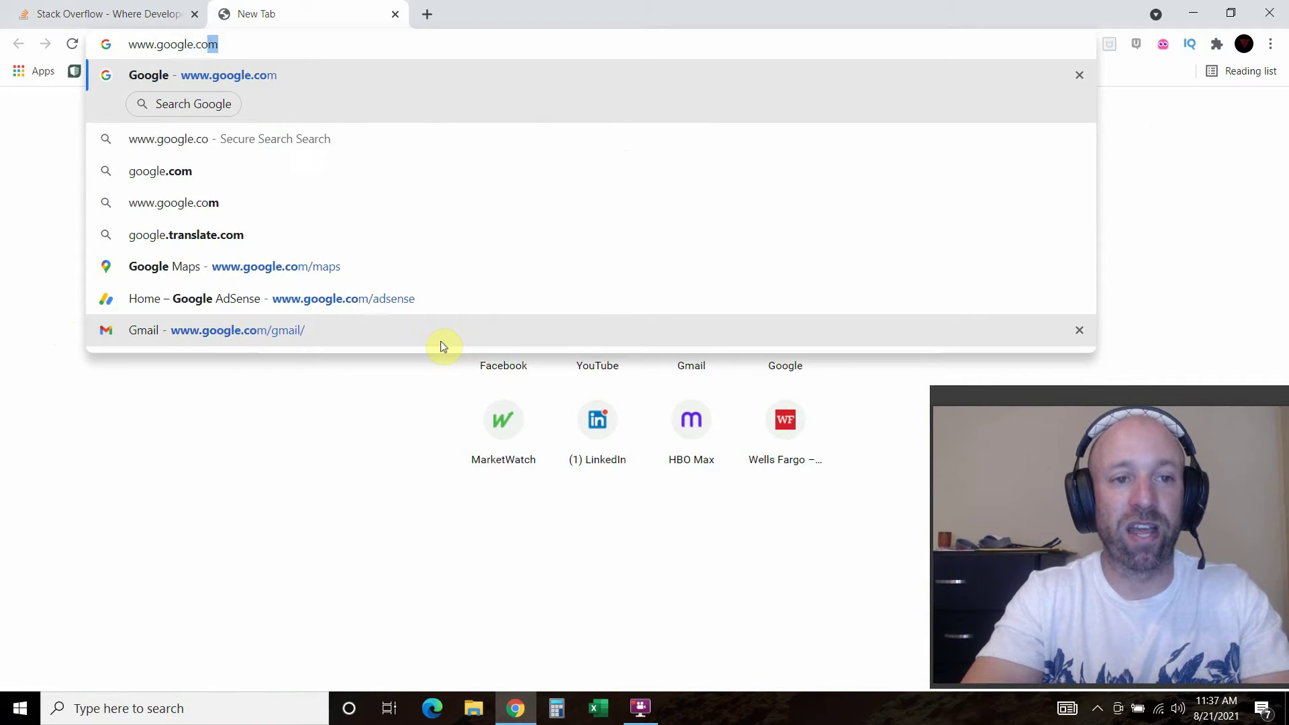
pyautogui.press('Return')
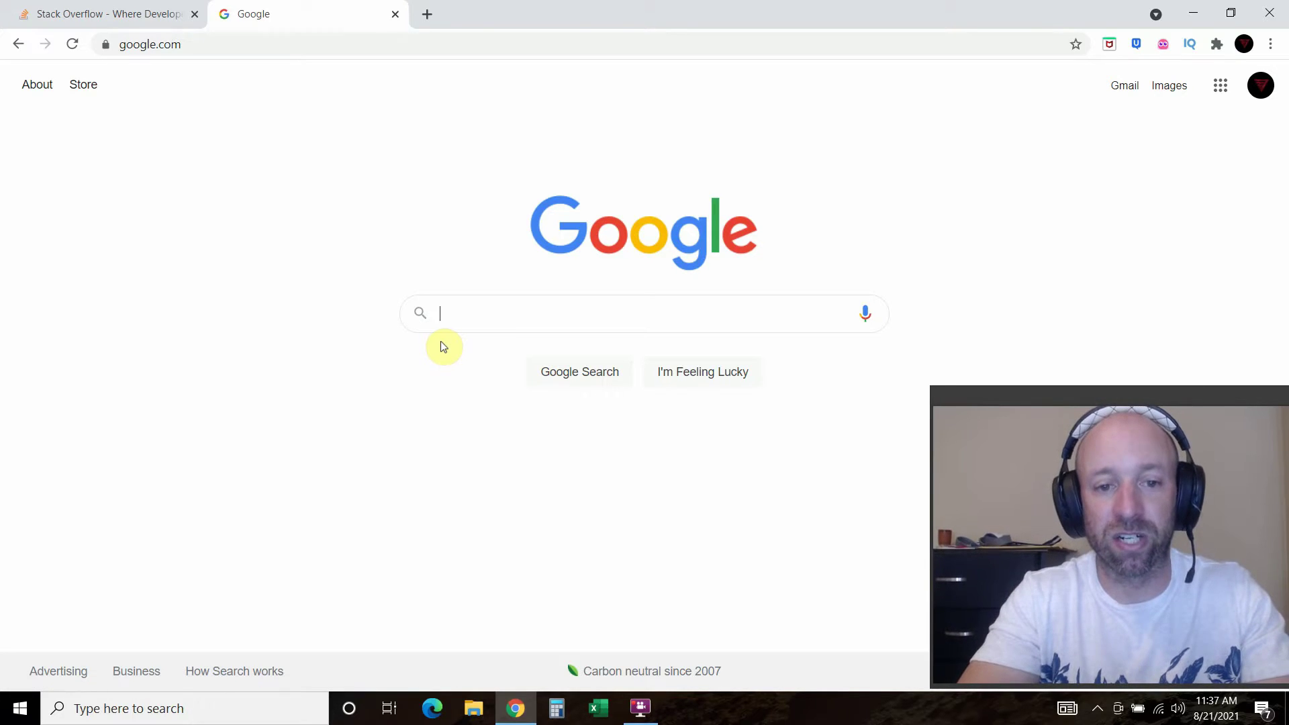
# Search Google for python typeerror unhashable type 'list' and scroll through the results
pyautogui.write('python ty')
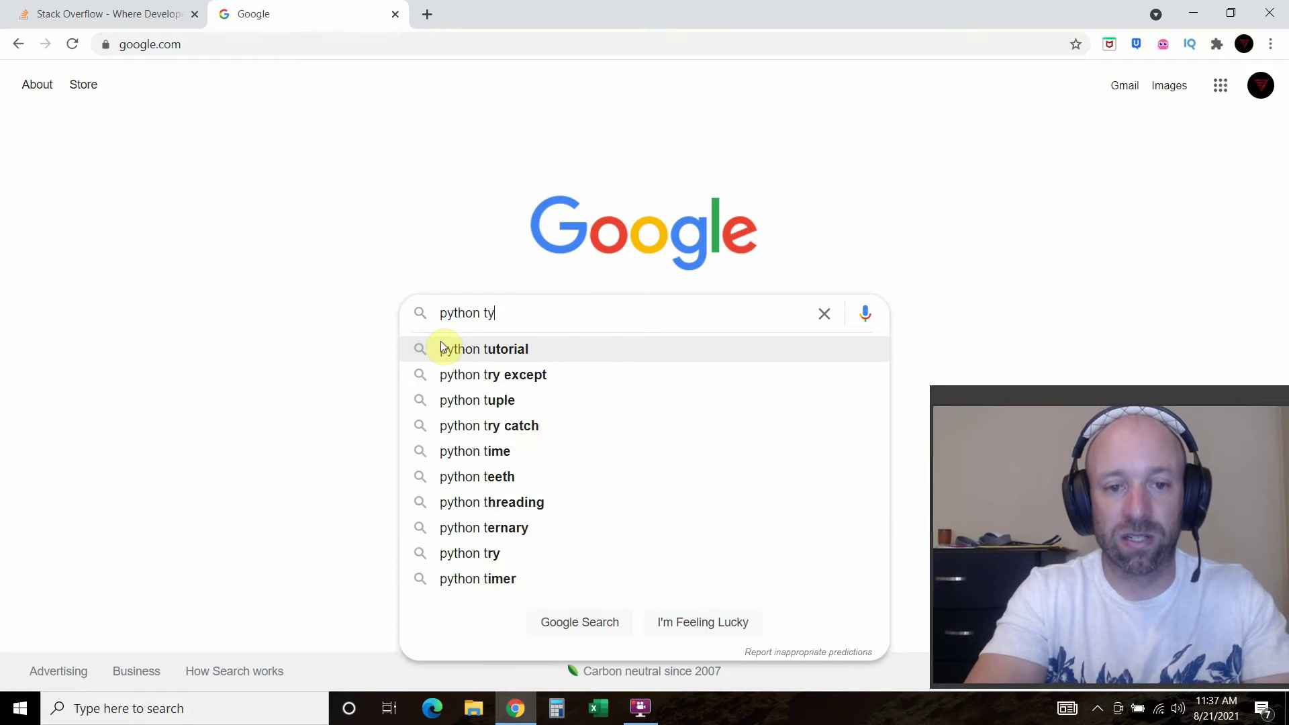
pyautogui.write('peeroo')
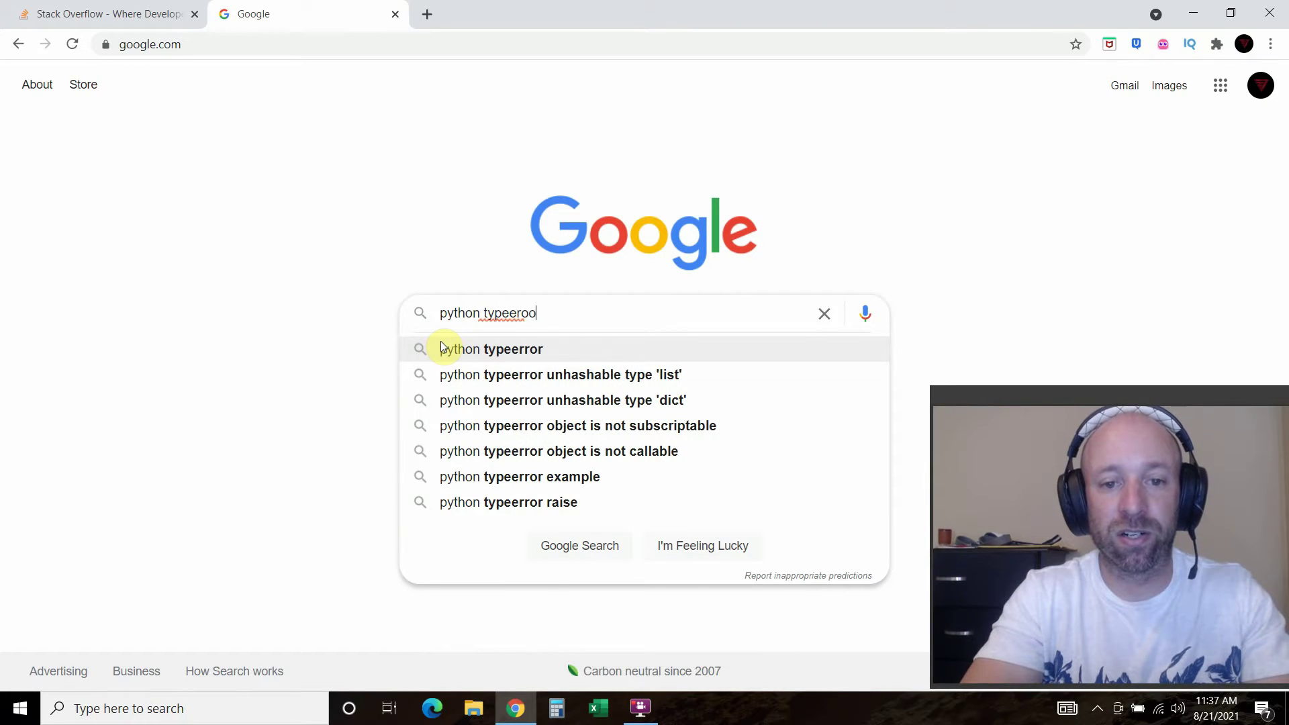
pyautogui.press('BackSpace')
pyautogui.press('BackSpace')
pyautogui.write('ror')
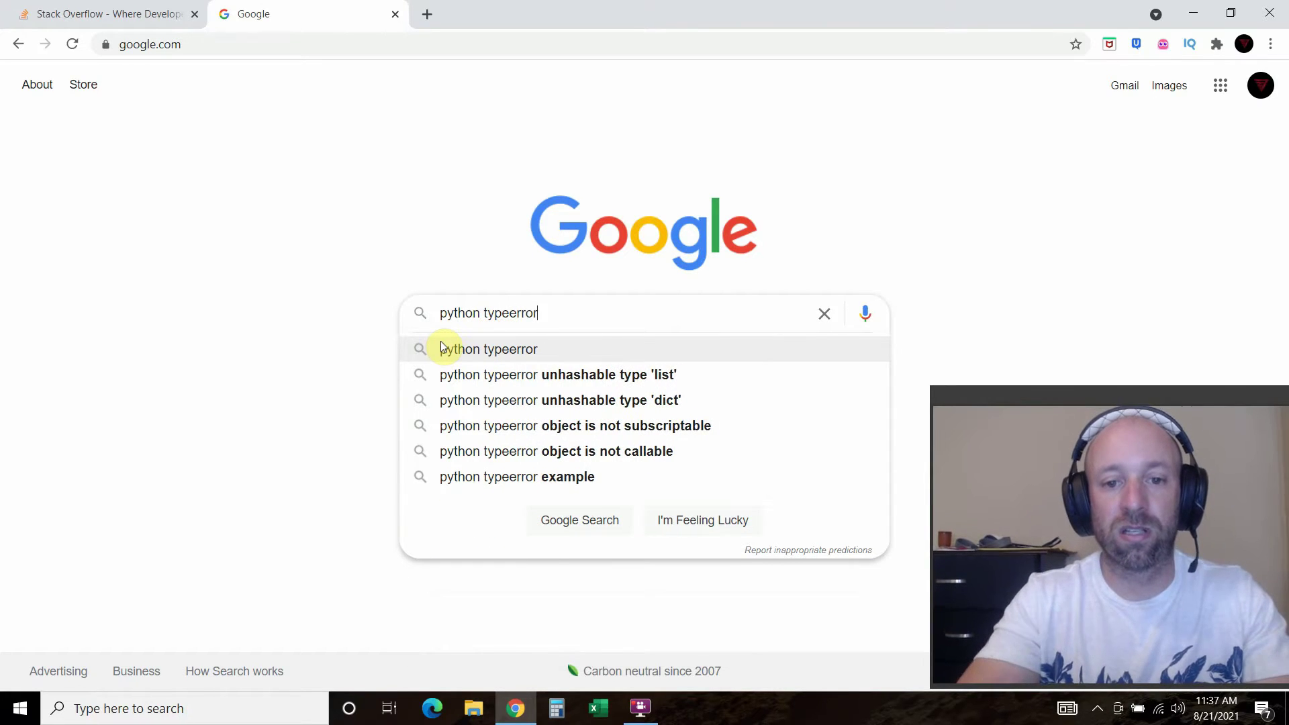
pyautogui.press('Down')
pyautogui.press('Down')
pyautogui.press('Up')
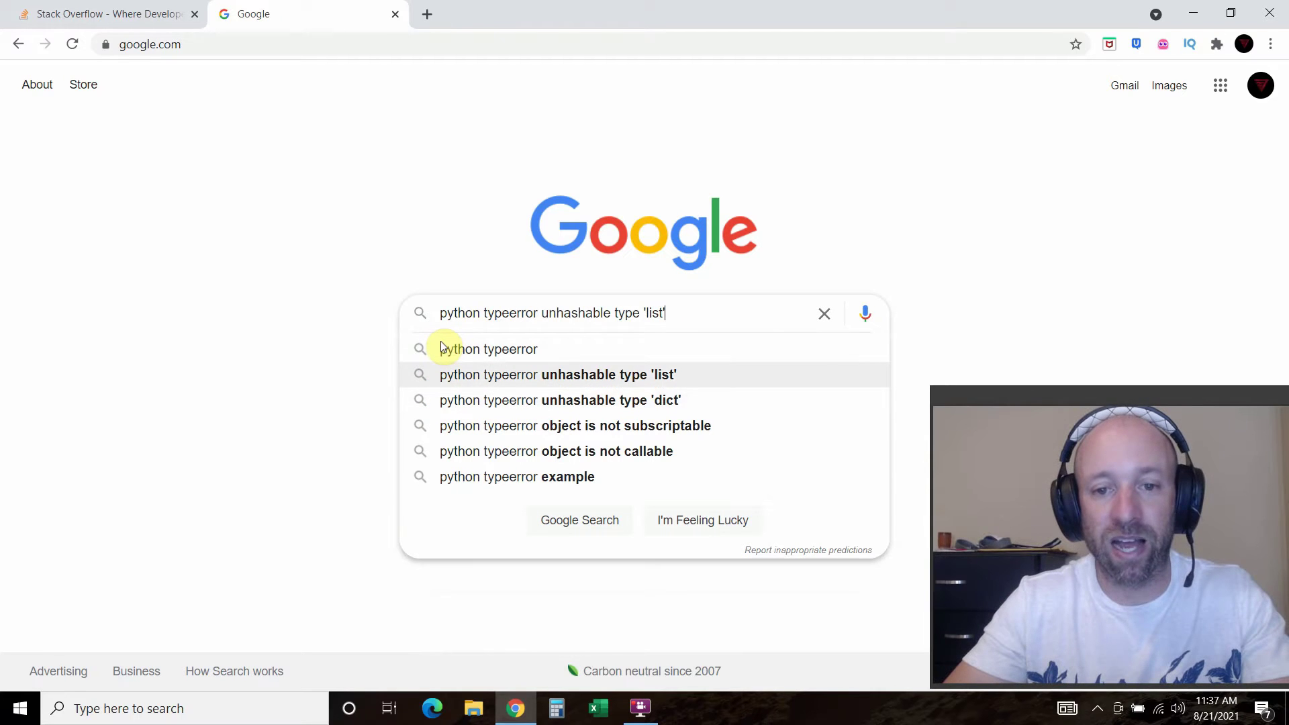
pyautogui.press('Return')
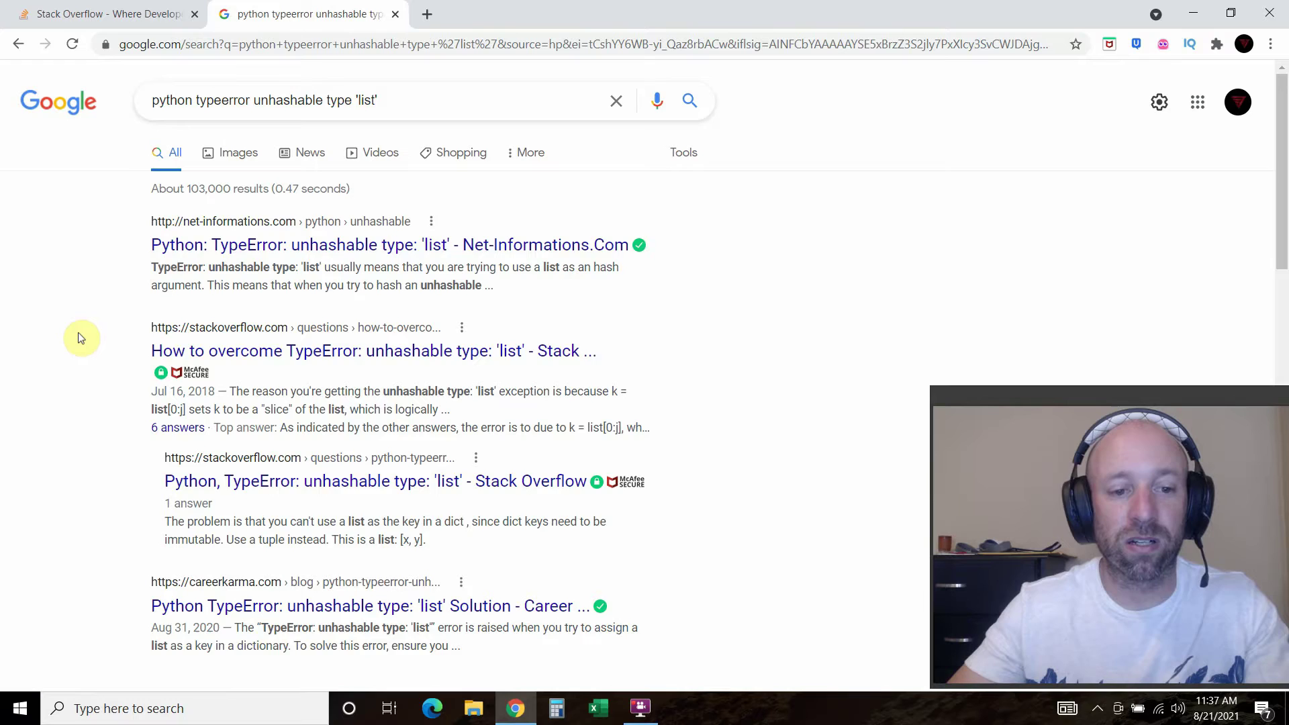
pyautogui.scroll(-5, 78, 333)
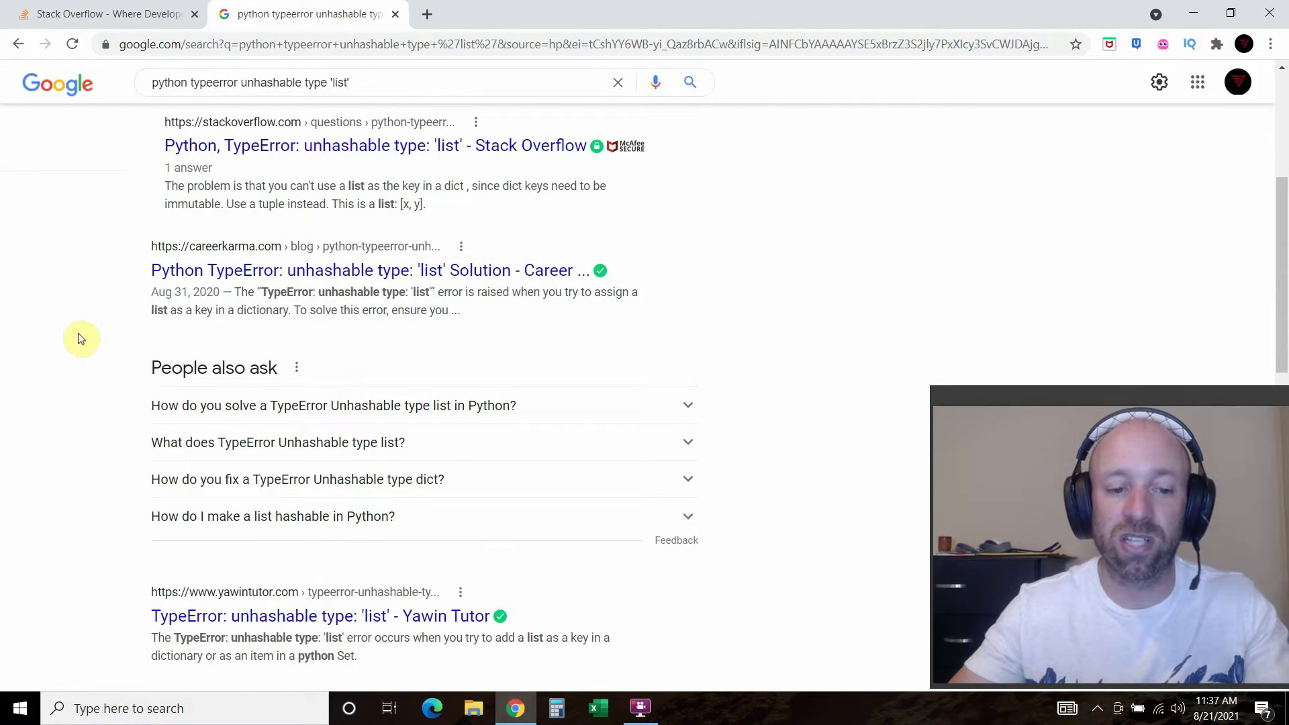
pyautogui.scroll(-4, 78, 333)
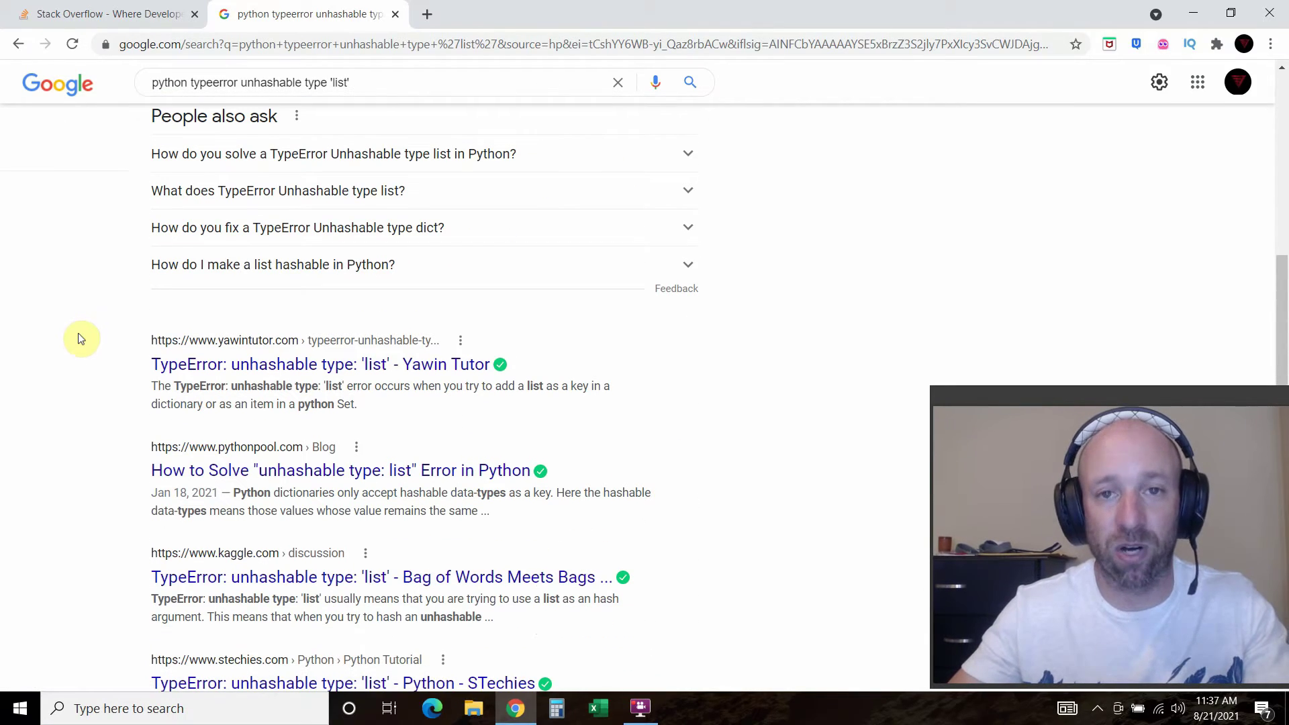
pyautogui.scroll(-3, 78, 334)
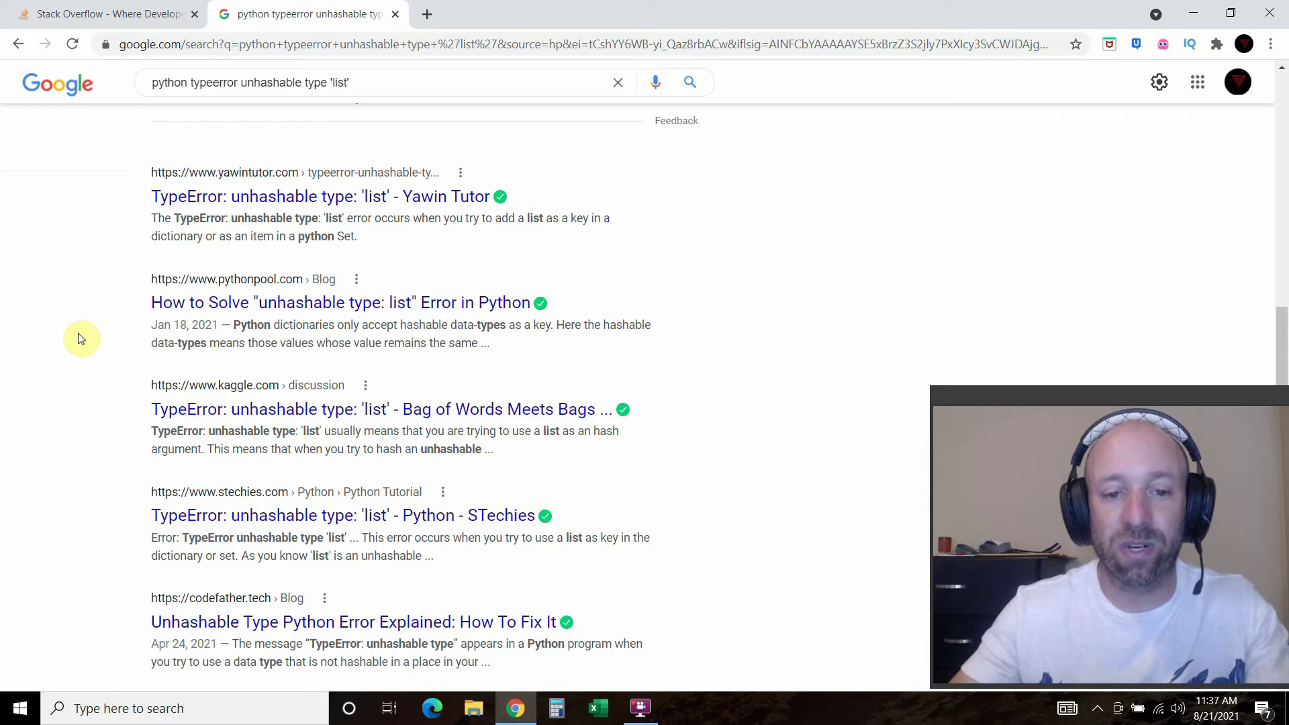
pyautogui.scroll(-1, 55, 373)
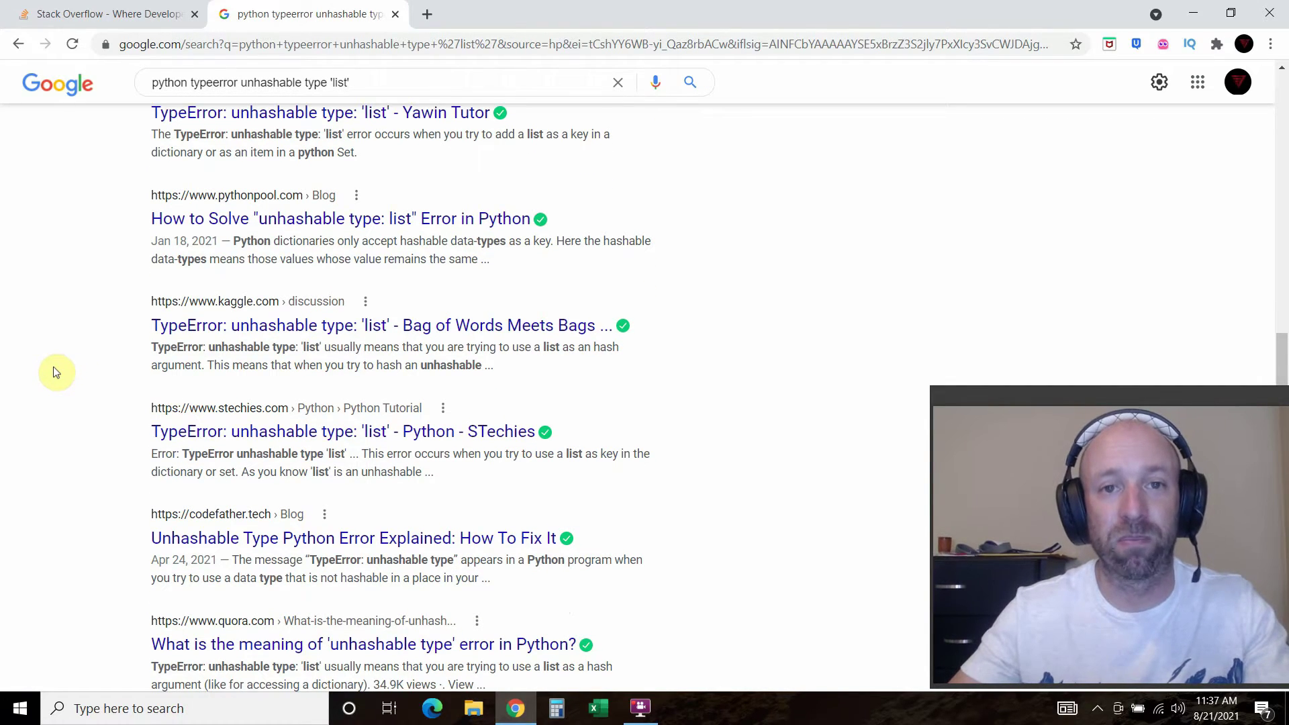
pyautogui.scroll(-5, 56, 372)
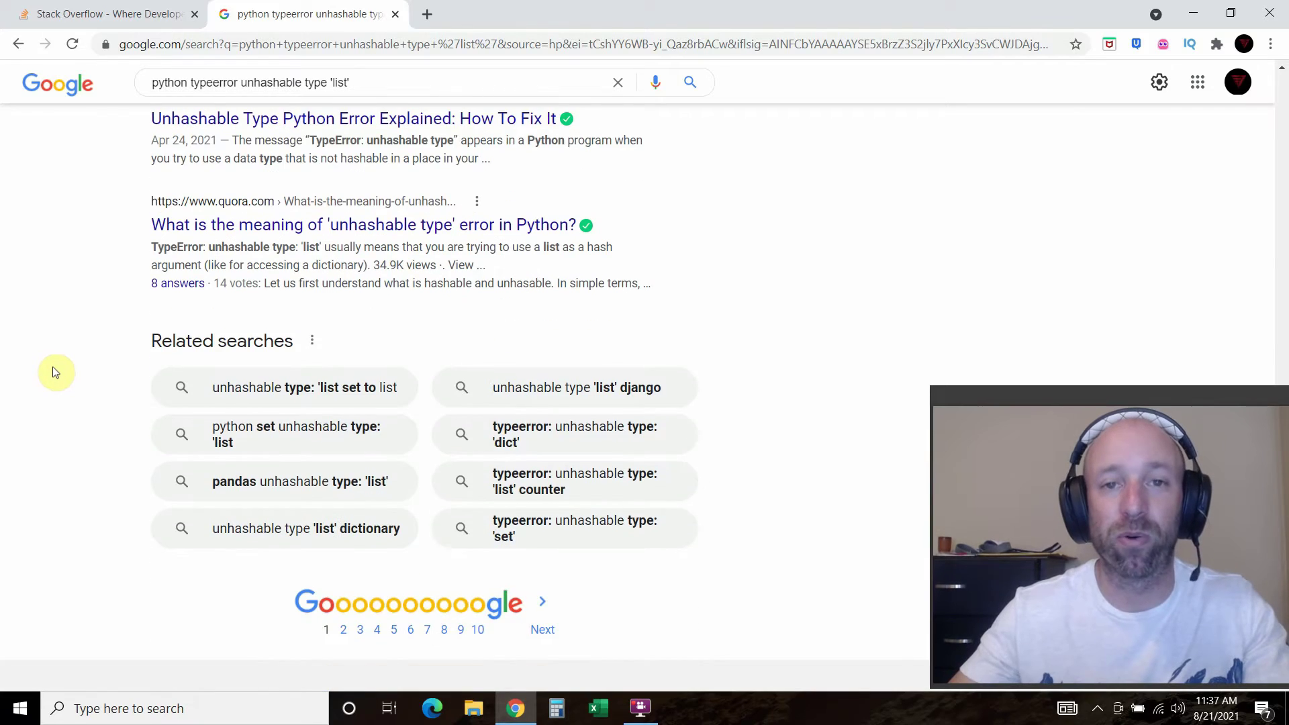
pyautogui.scroll(15, 54, 373)
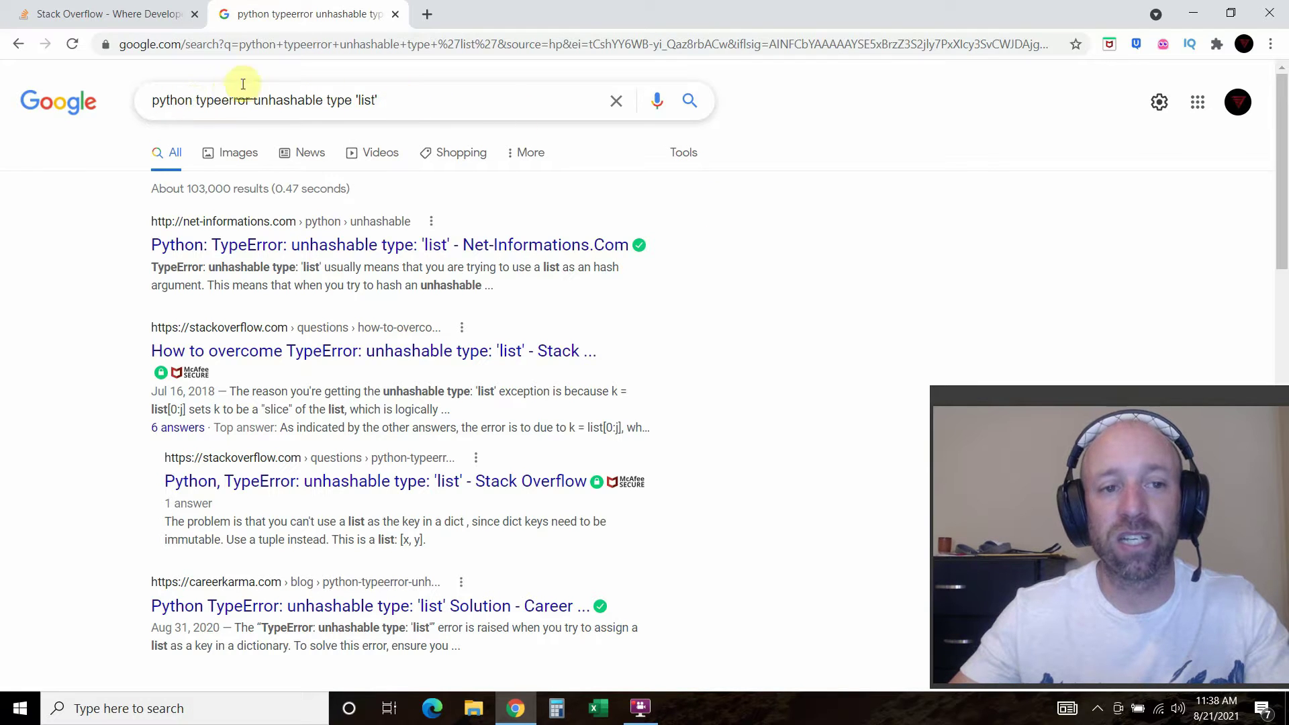
# Change the query to 'c++ error' in place of the python version
pyautogui.doubleClick(190, 99)
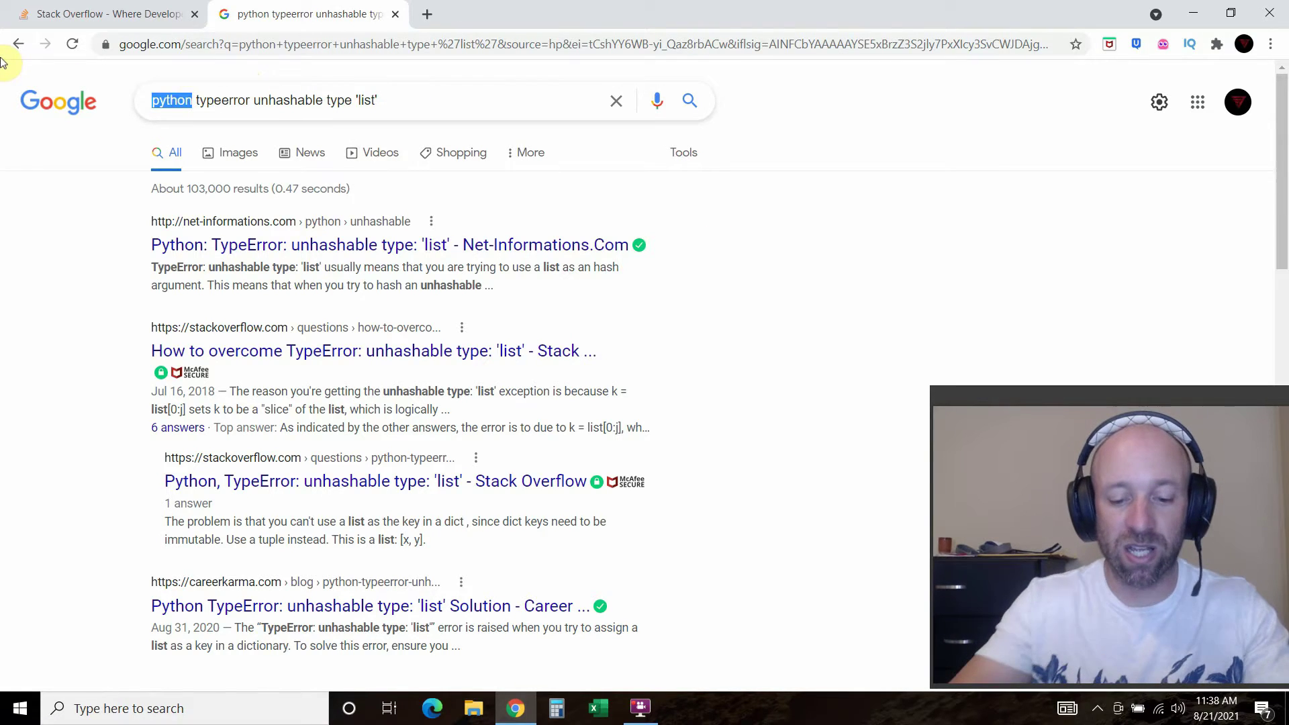
pyautogui.write('c++')
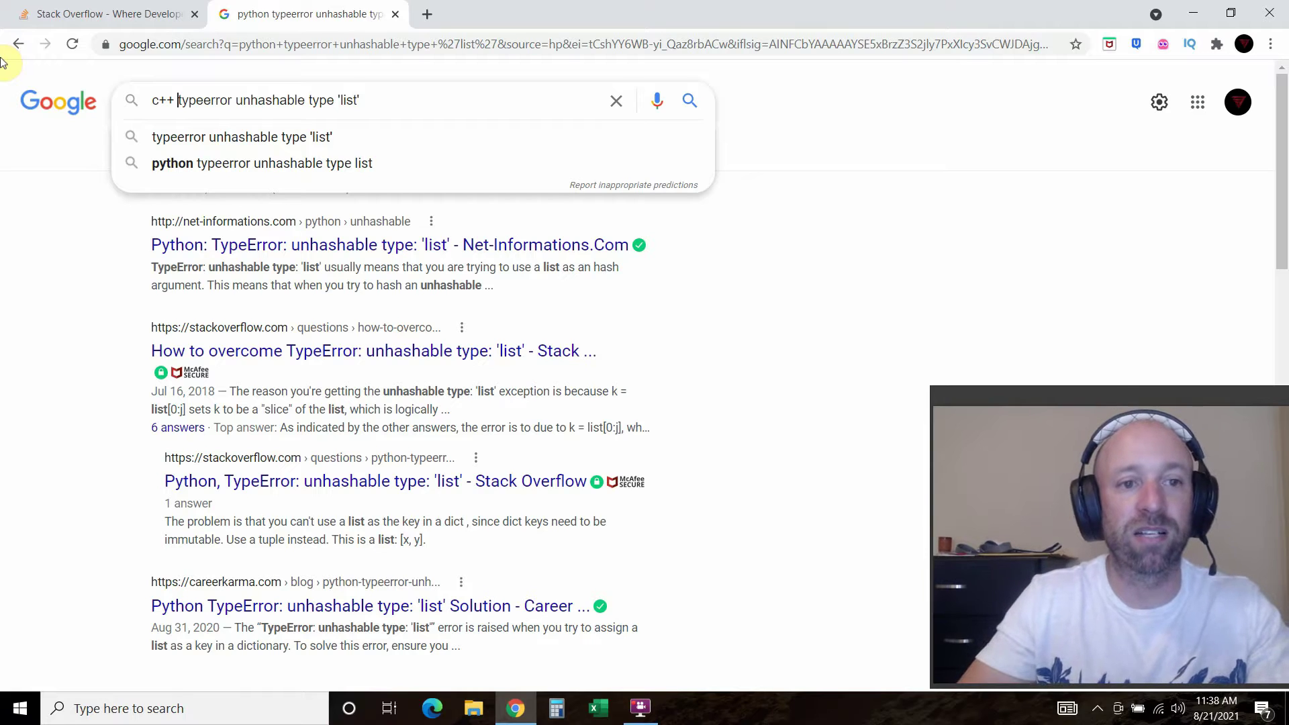
pyautogui.hotkey('shift', 'Right')
pyautogui.hotkey('shift', 'Right')
pyautogui.hotkey('shift', 'Right')
pyautogui.hotkey('shift', 'Right')
pyautogui.hotkey('shift', 'Right')
pyautogui.hotkey('shift', 'Right')
pyautogui.hotkey('shift', 'Right')
pyautogui.hotkey('shift', 'Right')
pyautogui.hotkey('shift', 'Right')
pyautogui.hotkey('shift', 'Right')
pyautogui.hotkey('shift', 'Right')
pyautogui.hotkey('shift', 'Right')
pyautogui.hotkey('shift', 'Right')
pyautogui.hotkey('shift', 'Right')
pyautogui.hotkey('shift', 'Right')
pyautogui.hotkey('shift', 'Right')
pyautogui.hotkey('shift', 'Right')
pyautogui.hotkey('shift', 'Right')
pyautogui.hotkey('shift', 'Right')
pyautogui.hotkey('shift', 'Right')
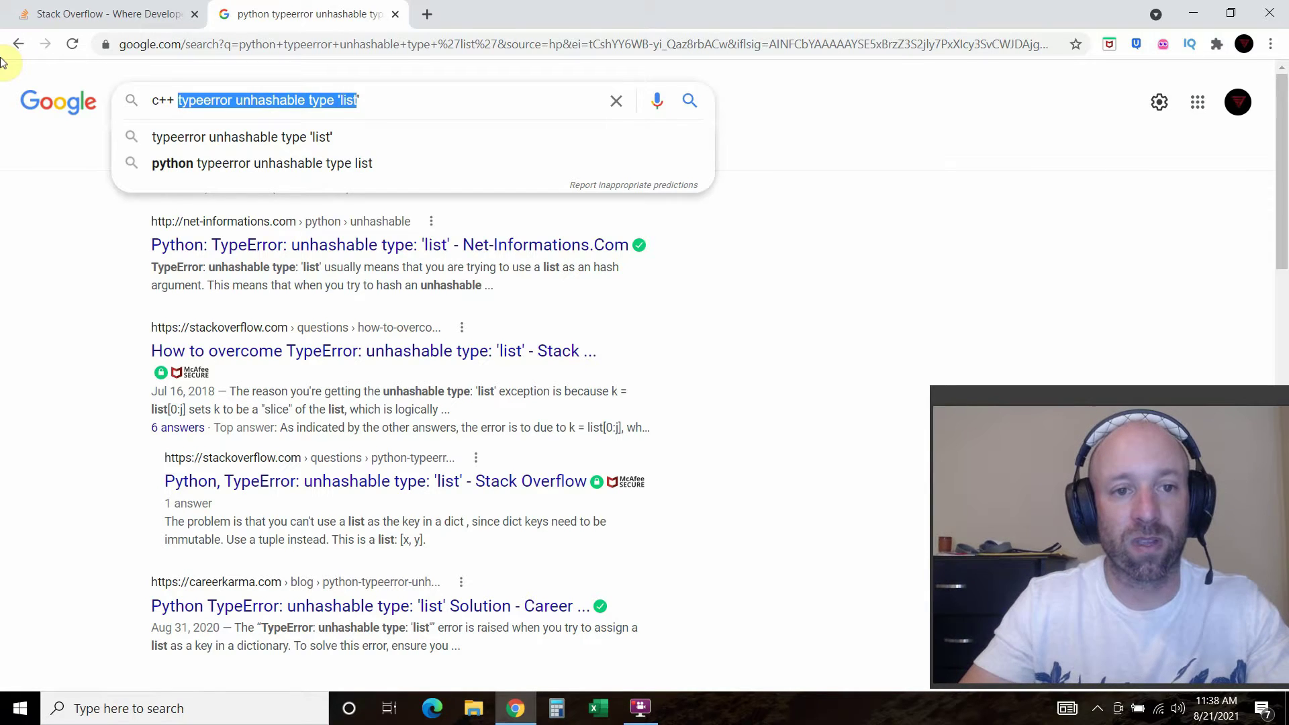
pyautogui.hotkey('shift', 'Right')
pyautogui.write('error')
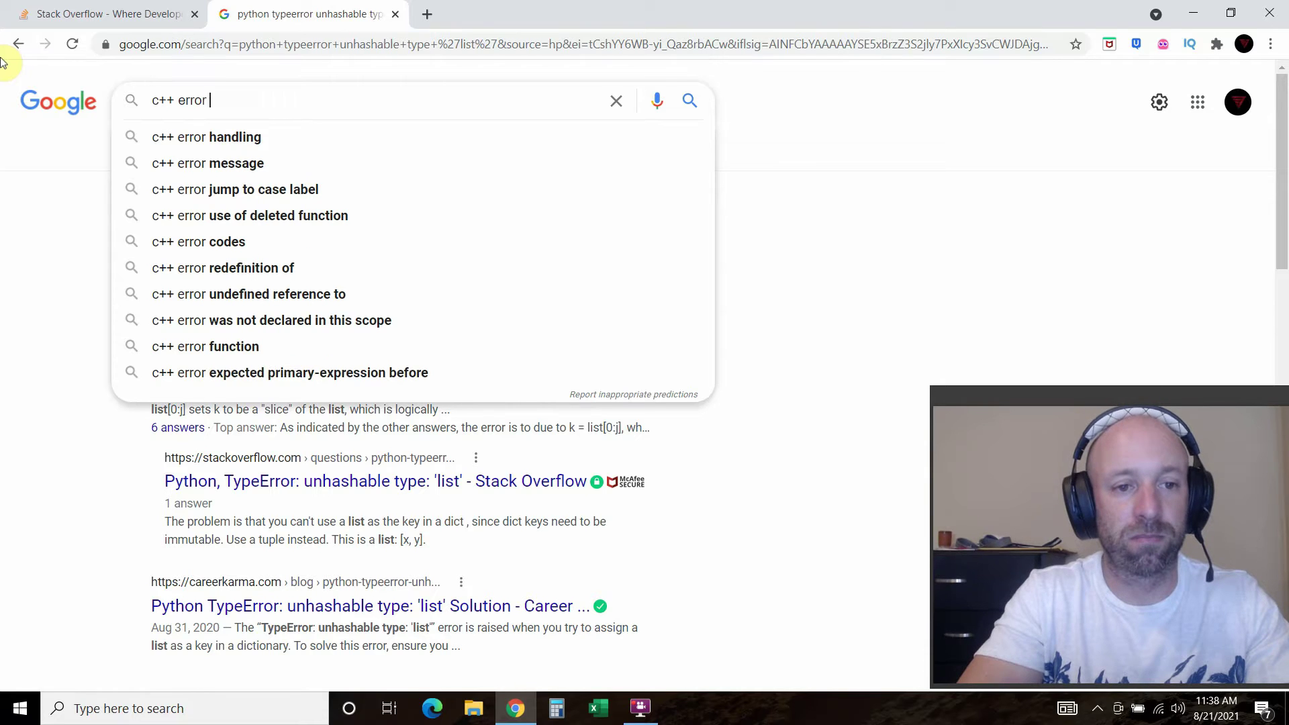
# Try 'ruby error' as the query, then clear the search box
pyautogui.press('BackSpace')
pyautogui.press('BackSpace')
pyautogui.press('BackSpace')
pyautogui.press('BackSpace')
pyautogui.press('BackSpace')
pyautogui.press('BackSpace')
pyautogui.press('BackSpace')
pyautogui.press('BackSpace')
pyautogui.press('BackSpace')
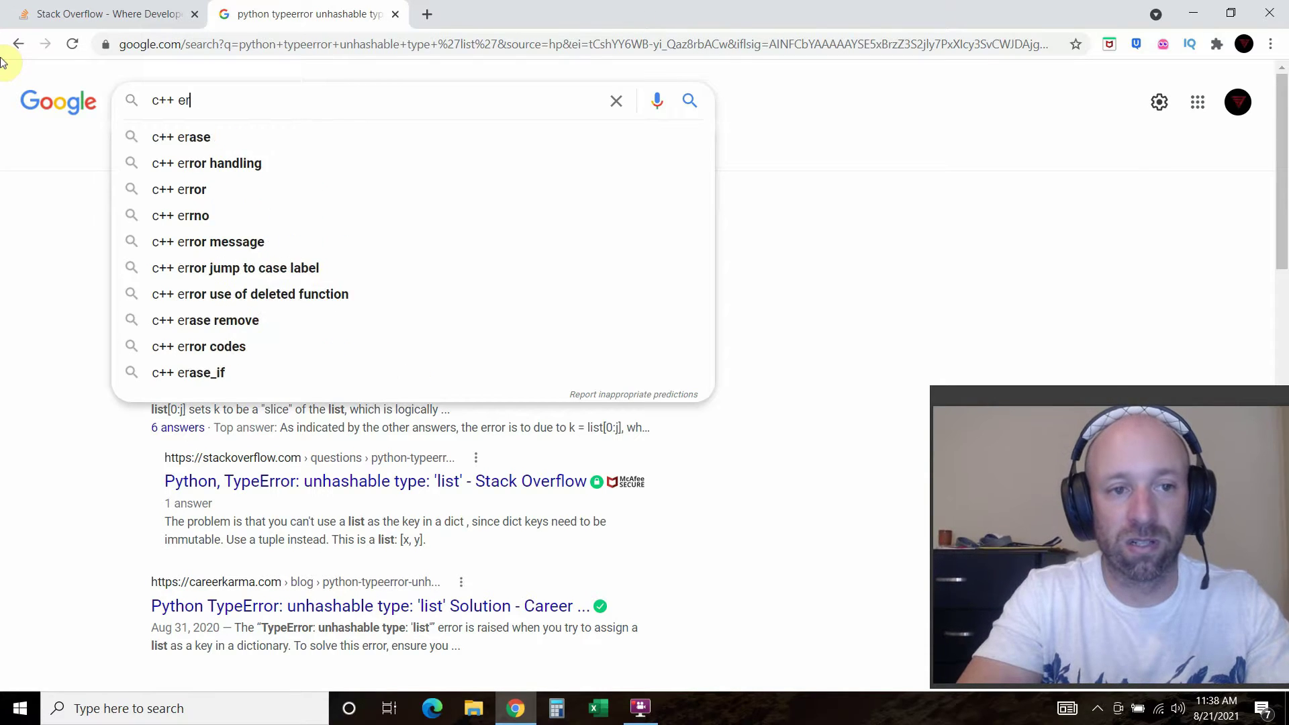
pyautogui.press('BackSpace')
pyautogui.write('ruby')
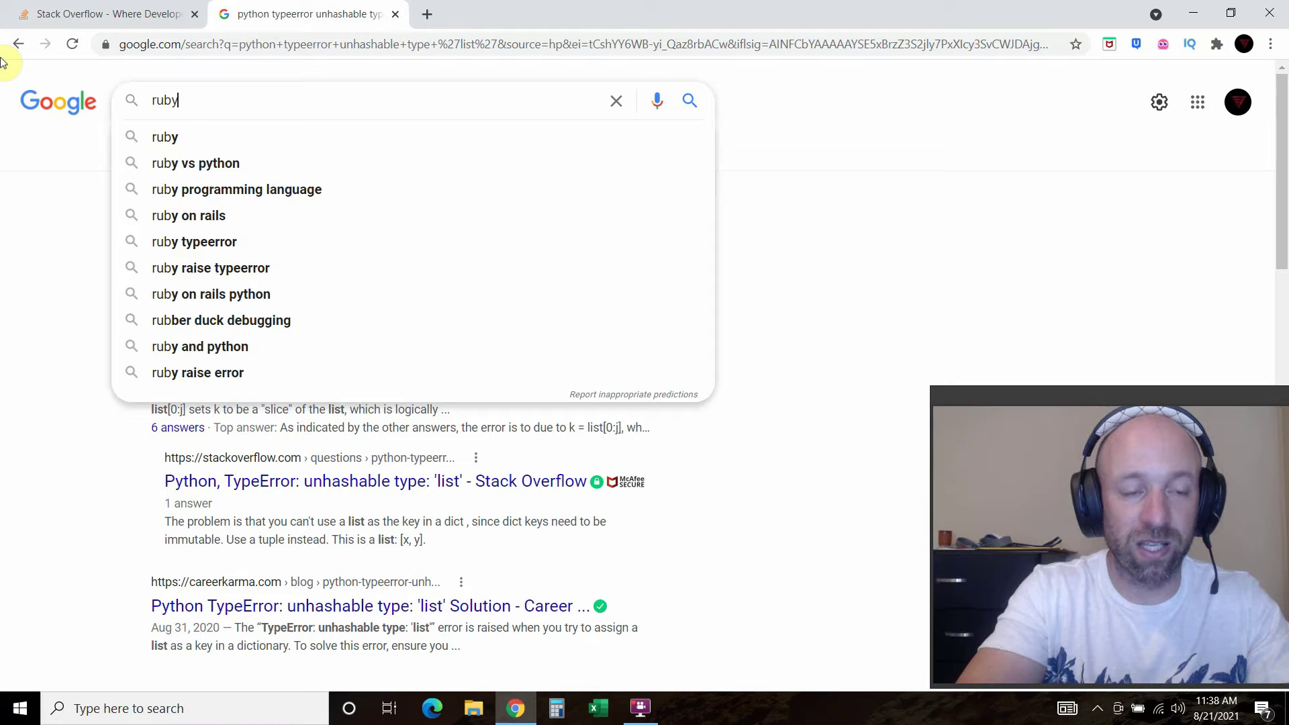
pyautogui.write(' error')
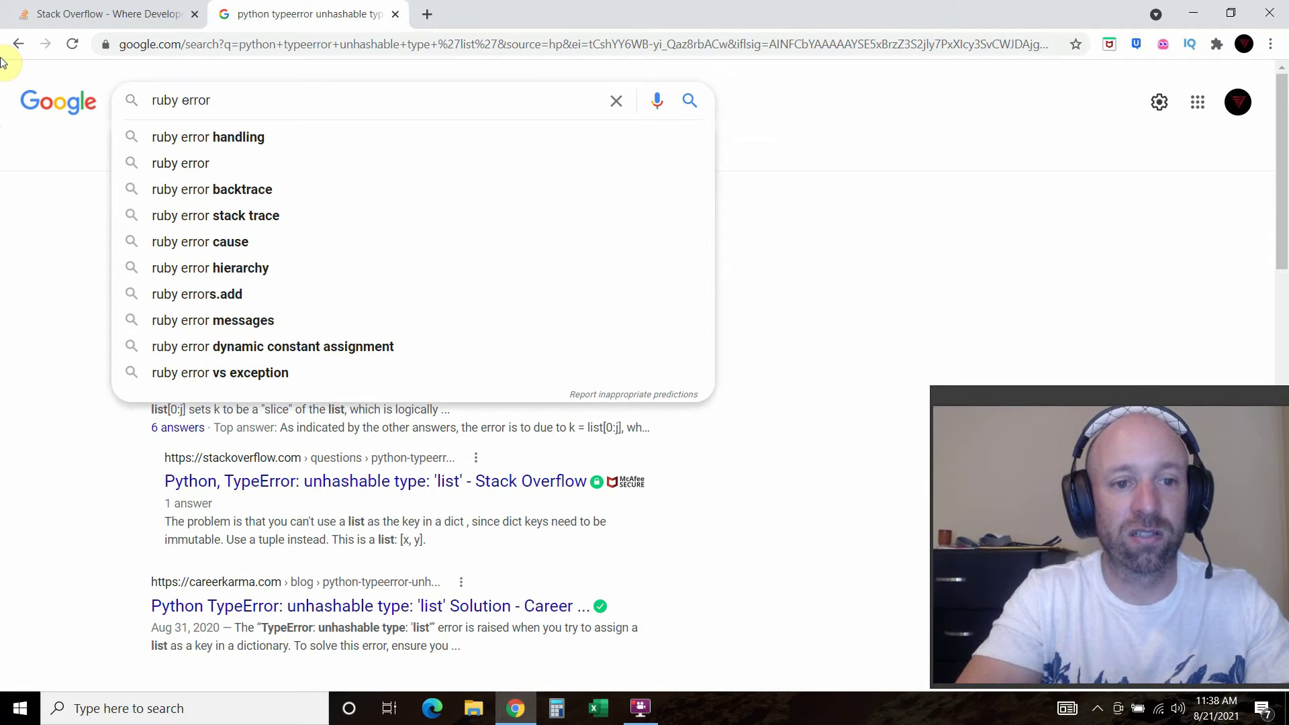
pyautogui.press('BackSpace')
pyautogui.press('BackSpace')
pyautogui.press('BackSpace')
pyautogui.press('BackSpace')
pyautogui.press('BackSpace')
pyautogui.press('BackSpace')
pyautogui.press('BackSpace')
pyautogui.press('BackSpace')
pyautogui.press('BackSpace')
pyautogui.press('BackSpace')
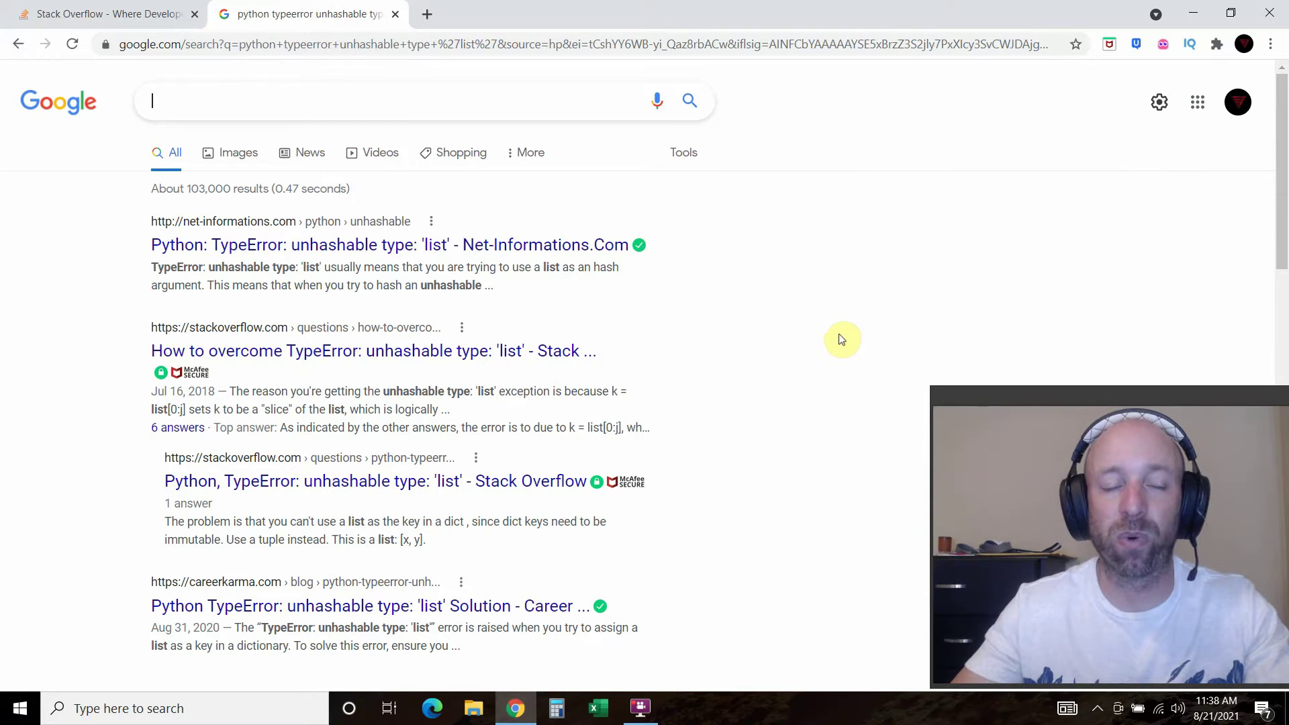
# Close the Google tab, browse the Top Questions list, and start a new question with Ask Question
pyautogui.click(397, 15)
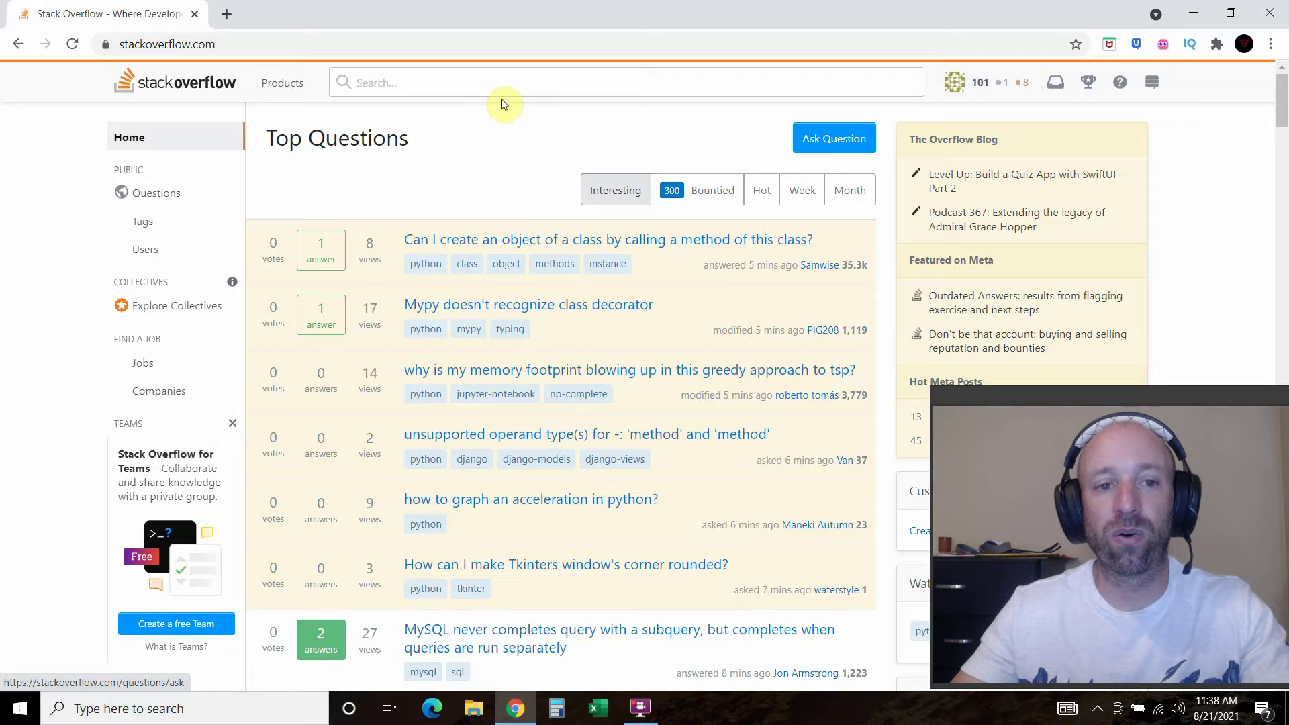
pyautogui.scroll(-3, 356, 544)
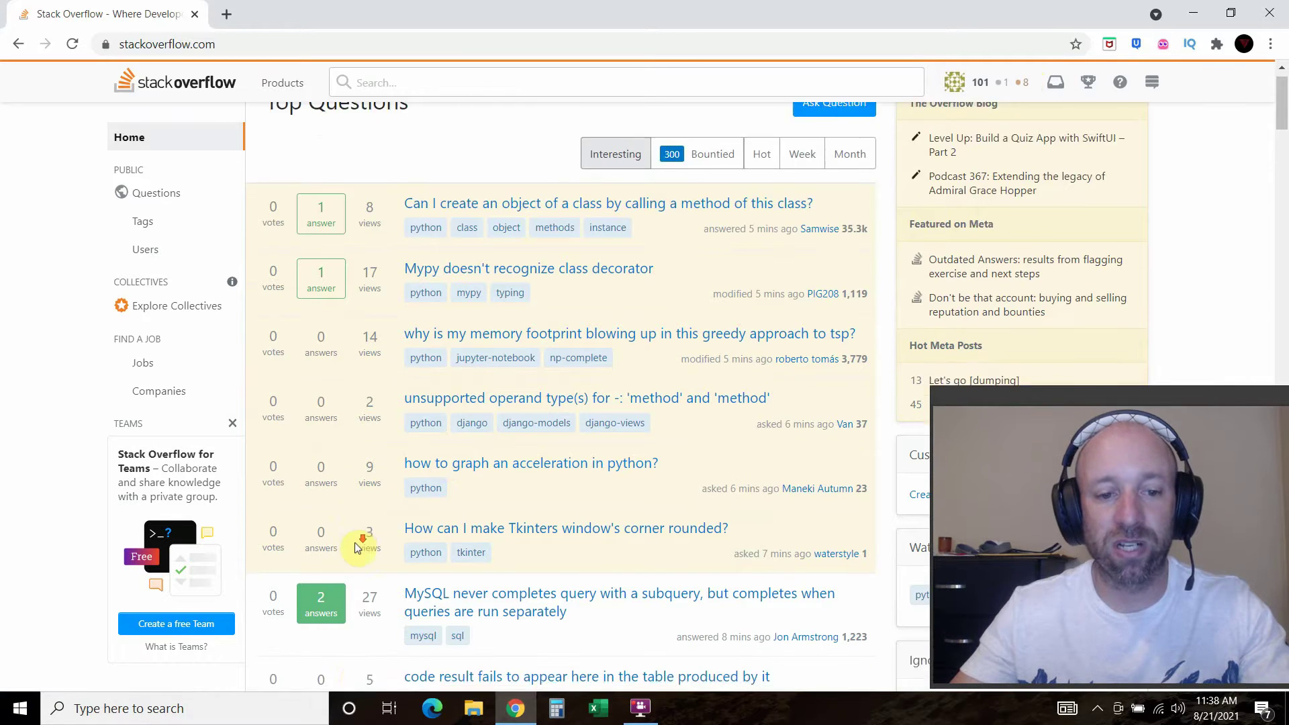
pyautogui.scroll(3, 359, 546)
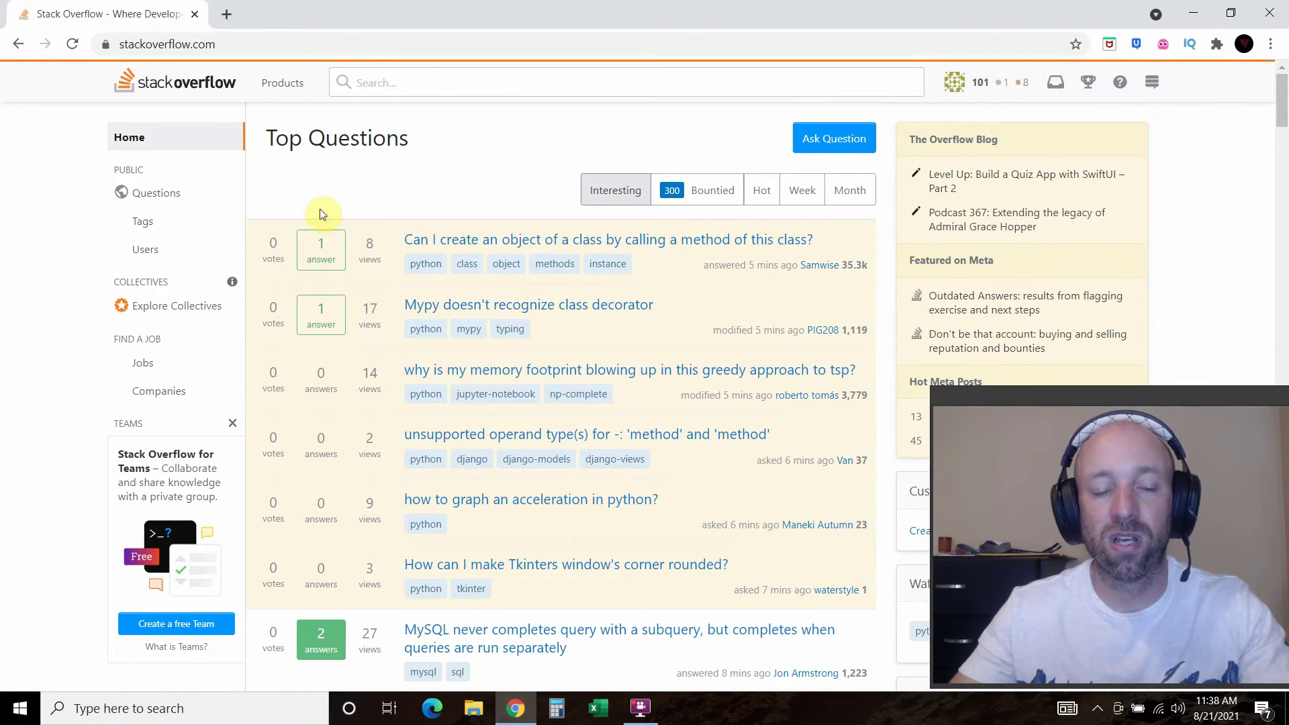
pyautogui.scroll(-7, 320, 460)
pyautogui.scroll(4, 320, 463)
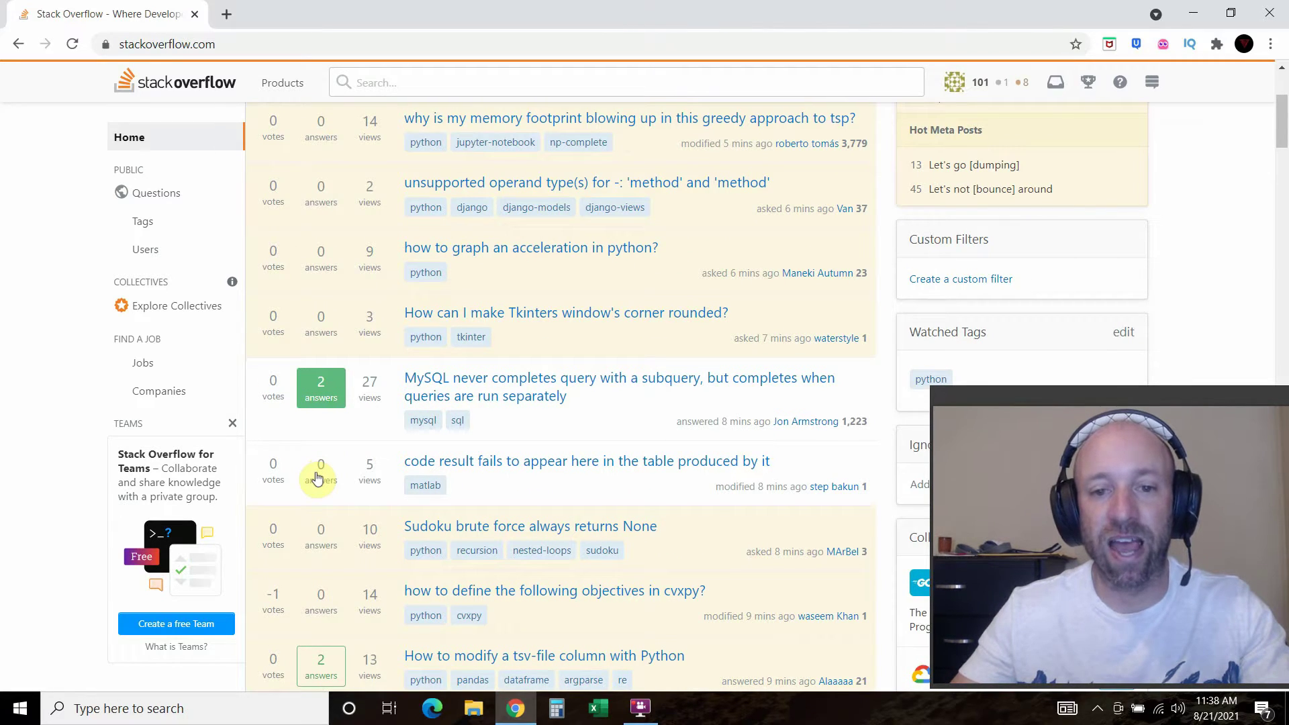
pyautogui.scroll(3, 319, 478)
pyautogui.scroll(1, 318, 477)
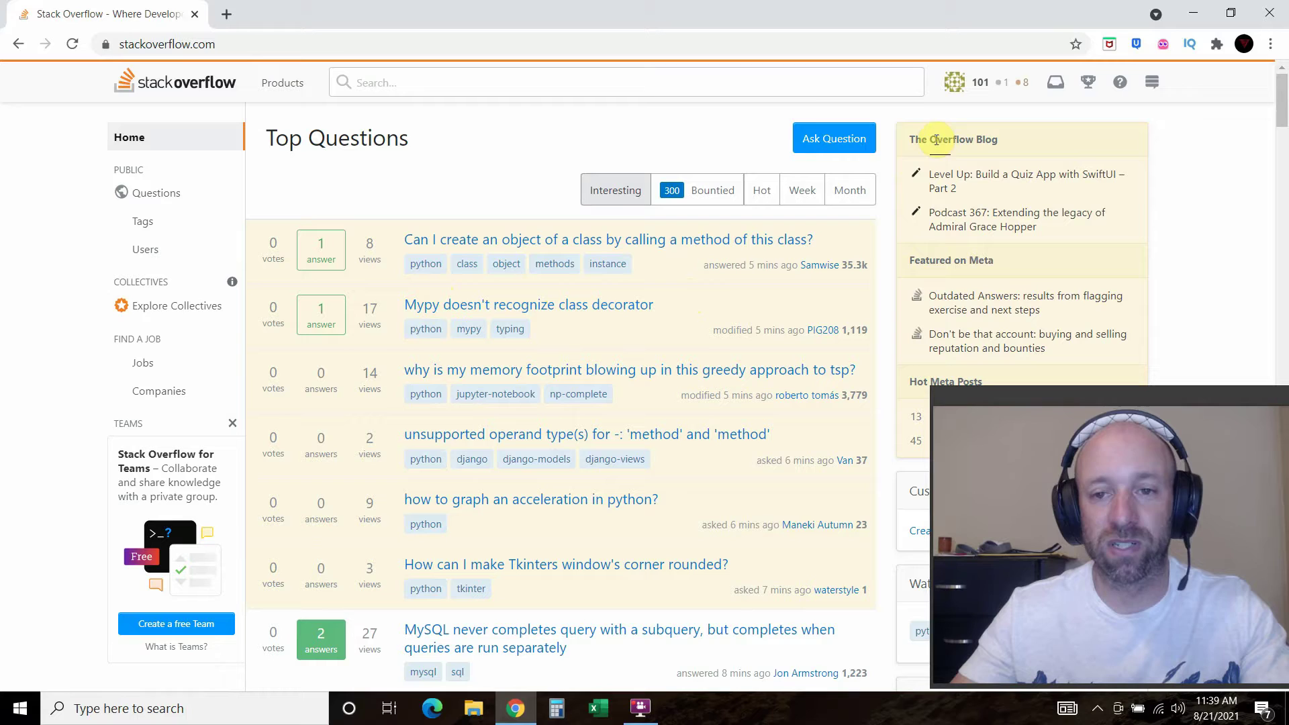
pyautogui.click(830, 145)
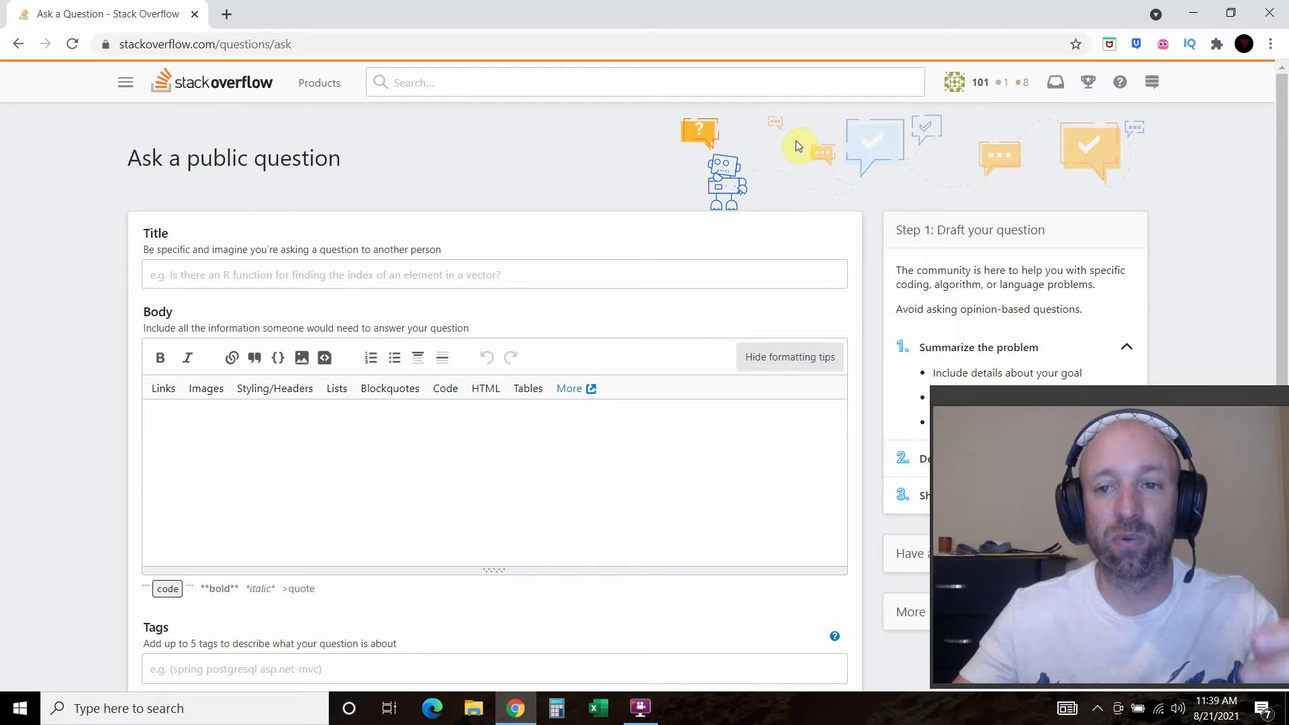
# Enter 'How do I sort a list with multiple dictionary keys?' as the question title
pyautogui.click(276, 268)
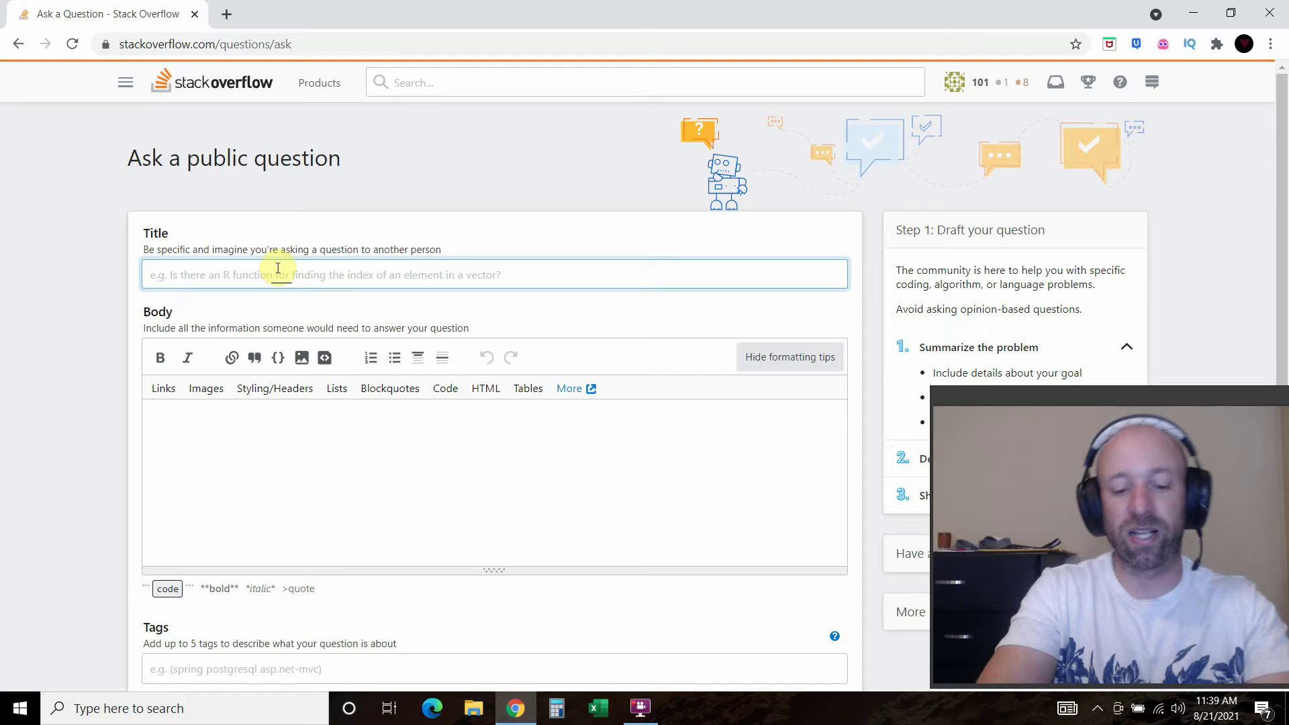
pyautogui.write('Python')
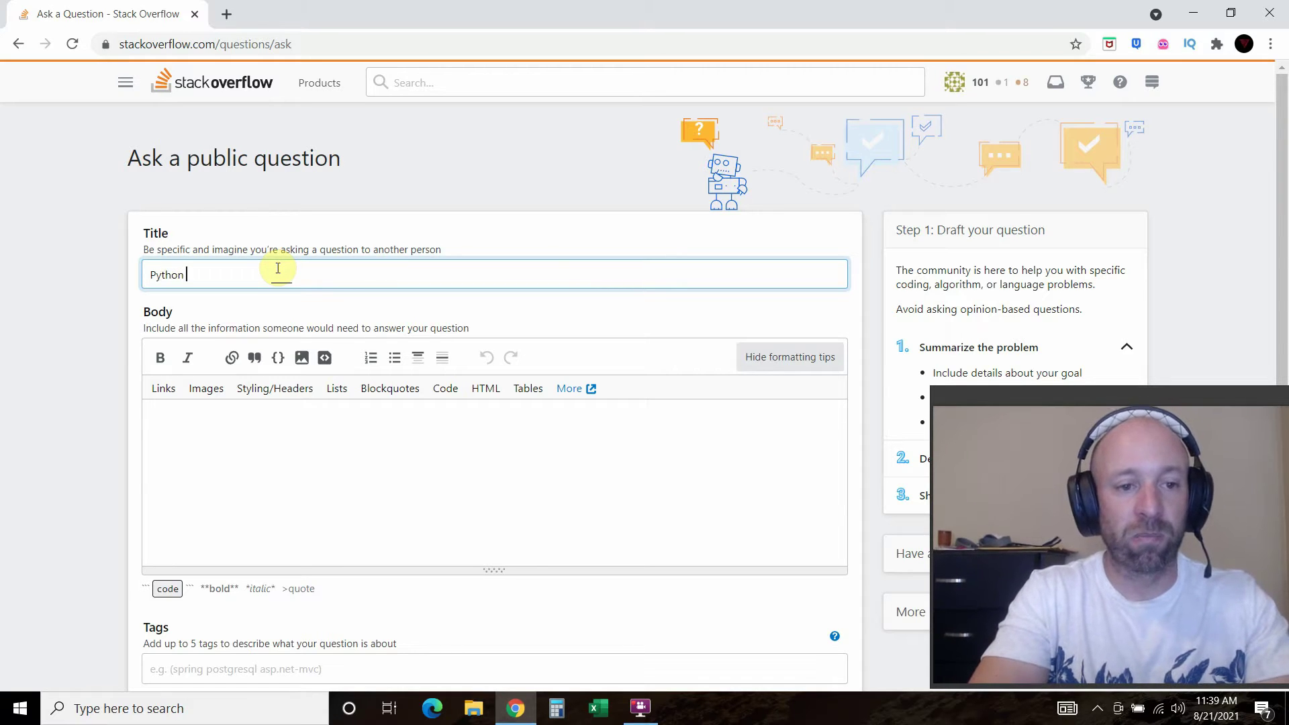
pyautogui.press('BackSpace')
pyautogui.press('BackSpace')
pyautogui.press('BackSpace')
pyautogui.press('BackSpace')
pyautogui.press('BackSpace')
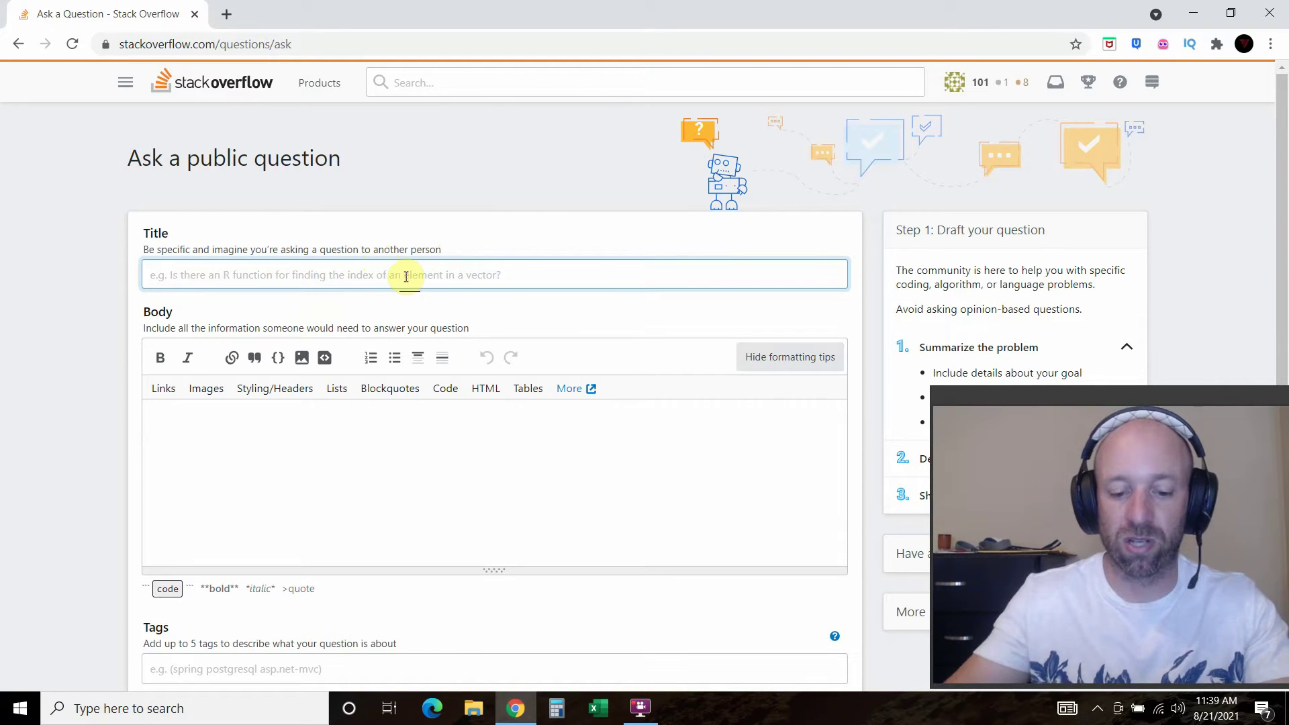
pyautogui.write('How do I s')
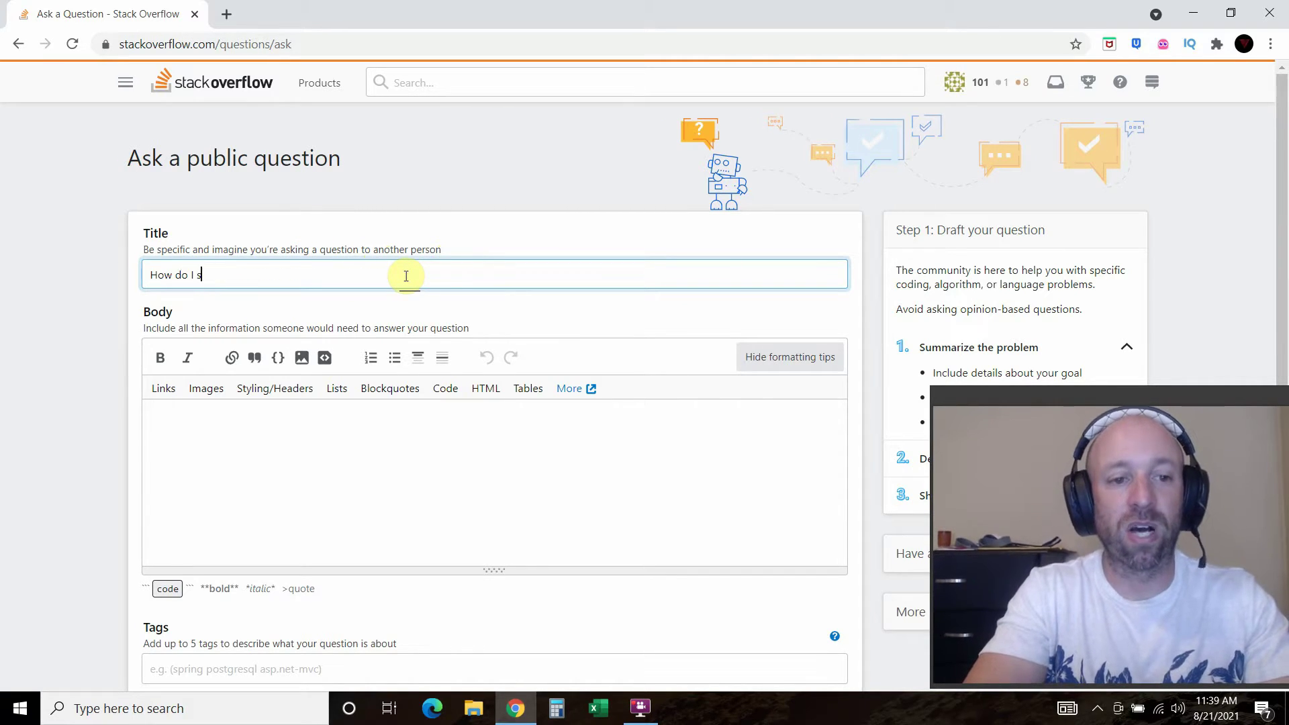
pyautogui.write('ort a list with')
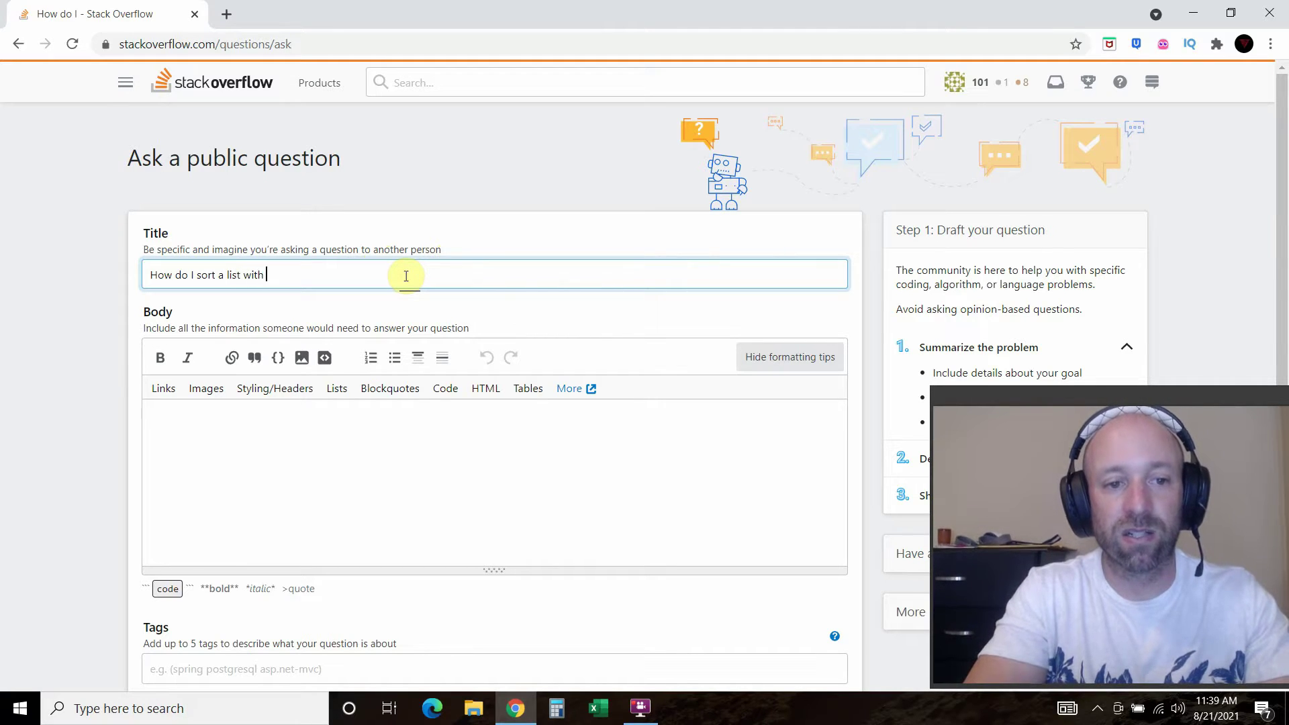
pyautogui.write('y')
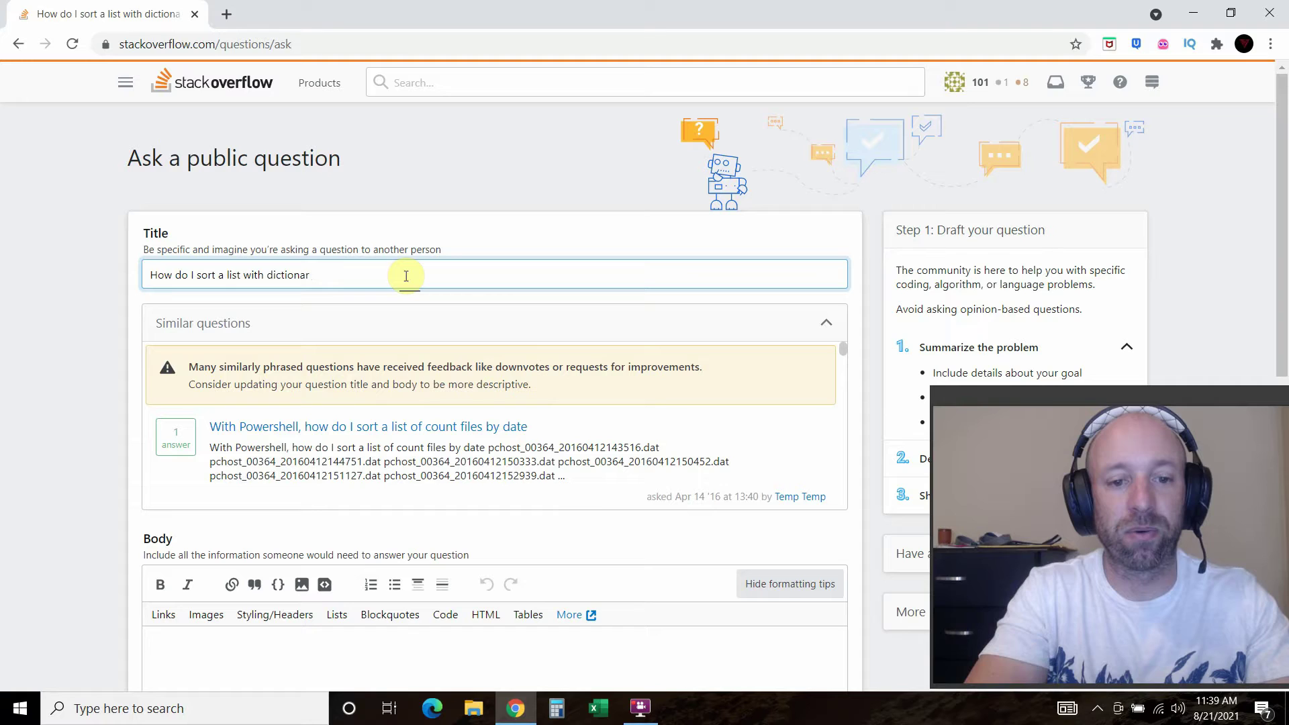
pyautogui.press('BackSpace')
pyautogui.press('BackSpace')
pyautogui.press('BackSpace')
pyautogui.press('BackSpace')
pyautogui.press('BackSpace')
pyautogui.press('BackSpace')
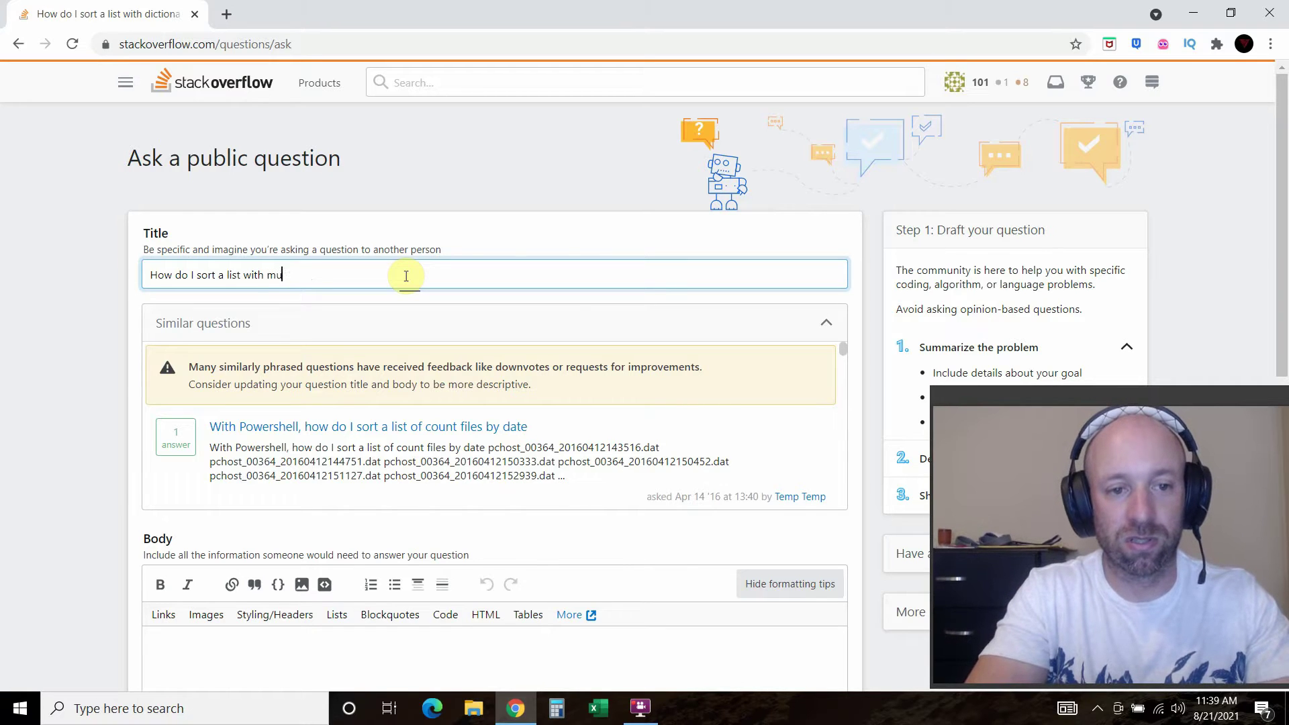
pyautogui.write('multiple dictionary keys')
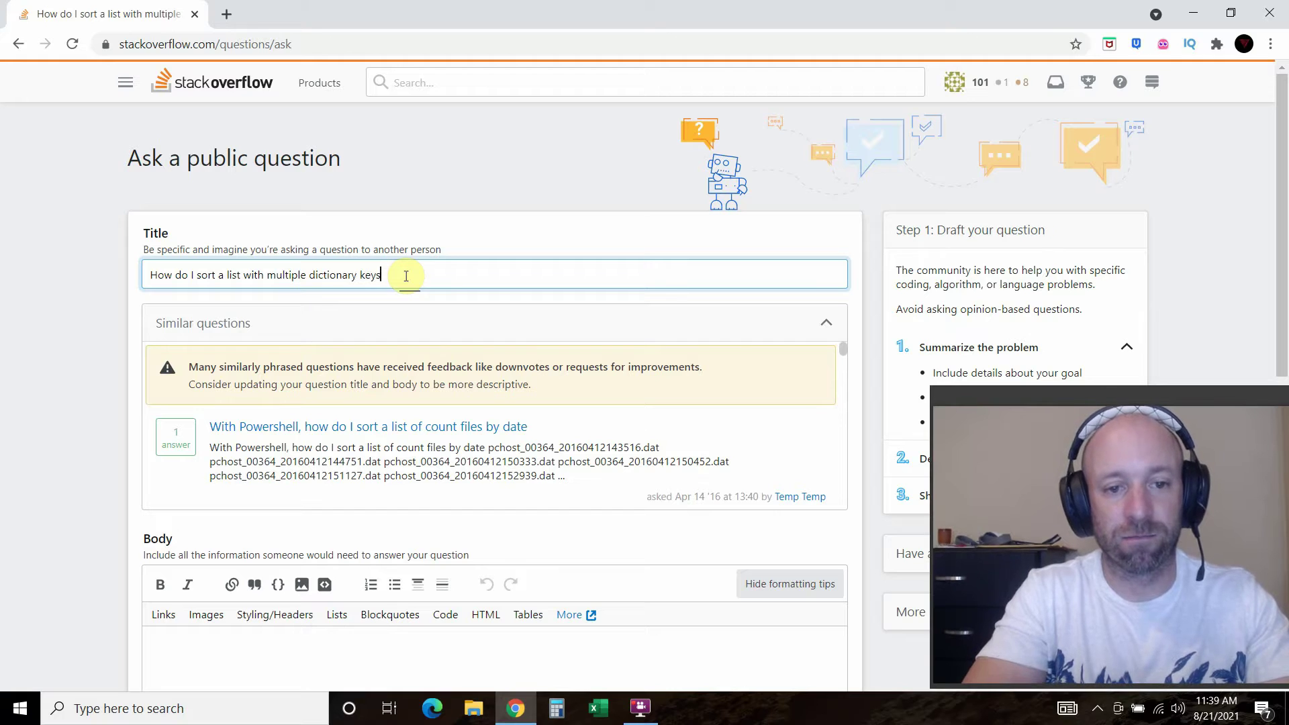
pyautogui.write('?')
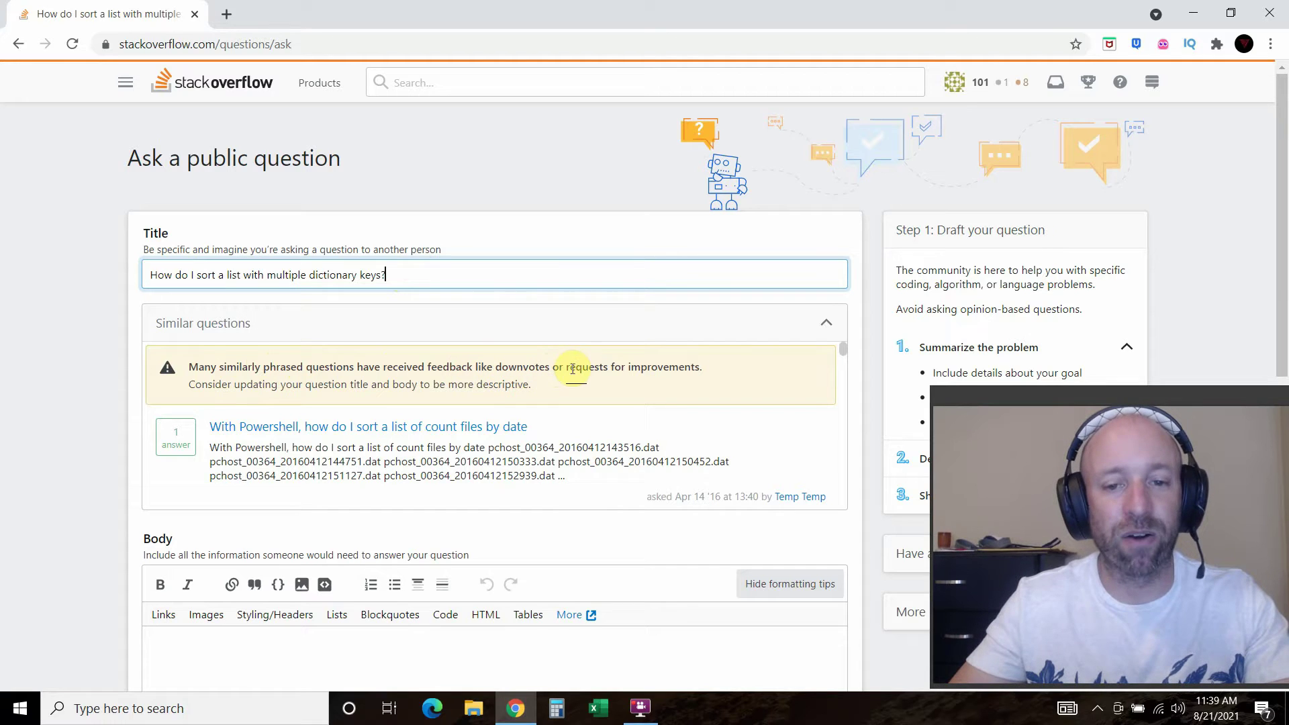
pyautogui.scroll(-2, 427, 403)
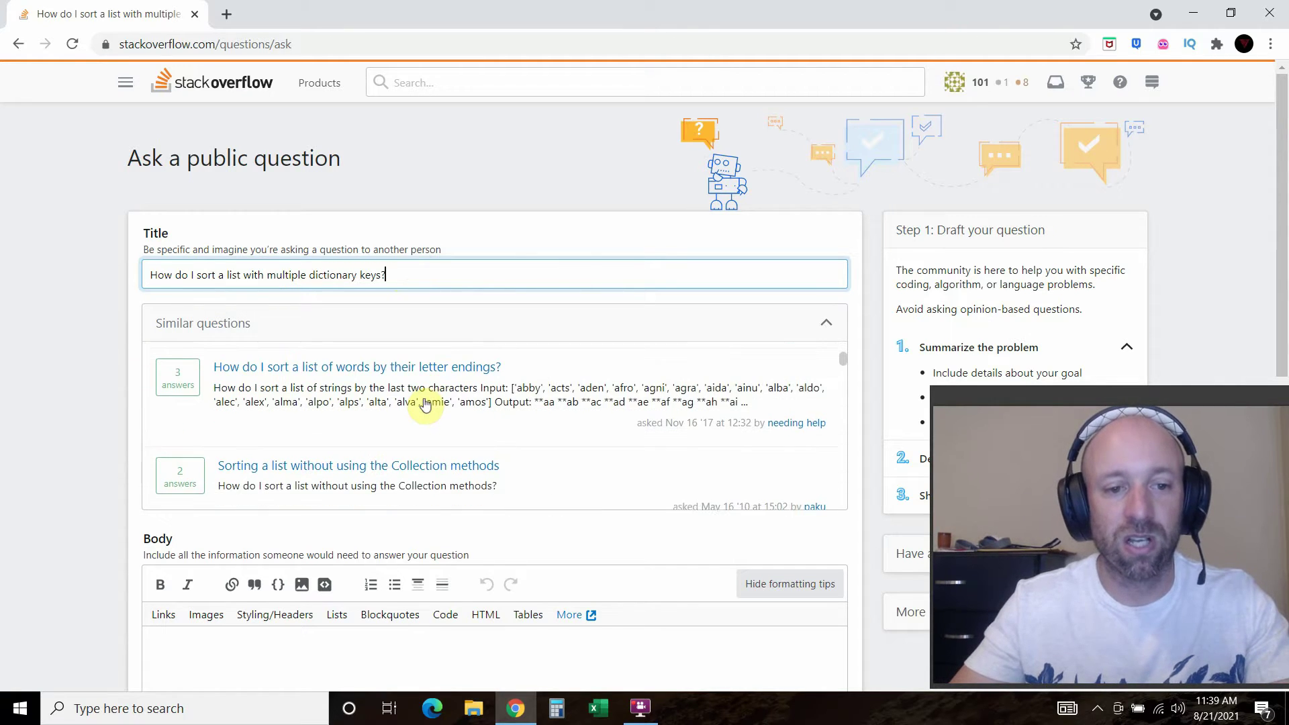
pyautogui.scroll(-5, 425, 403)
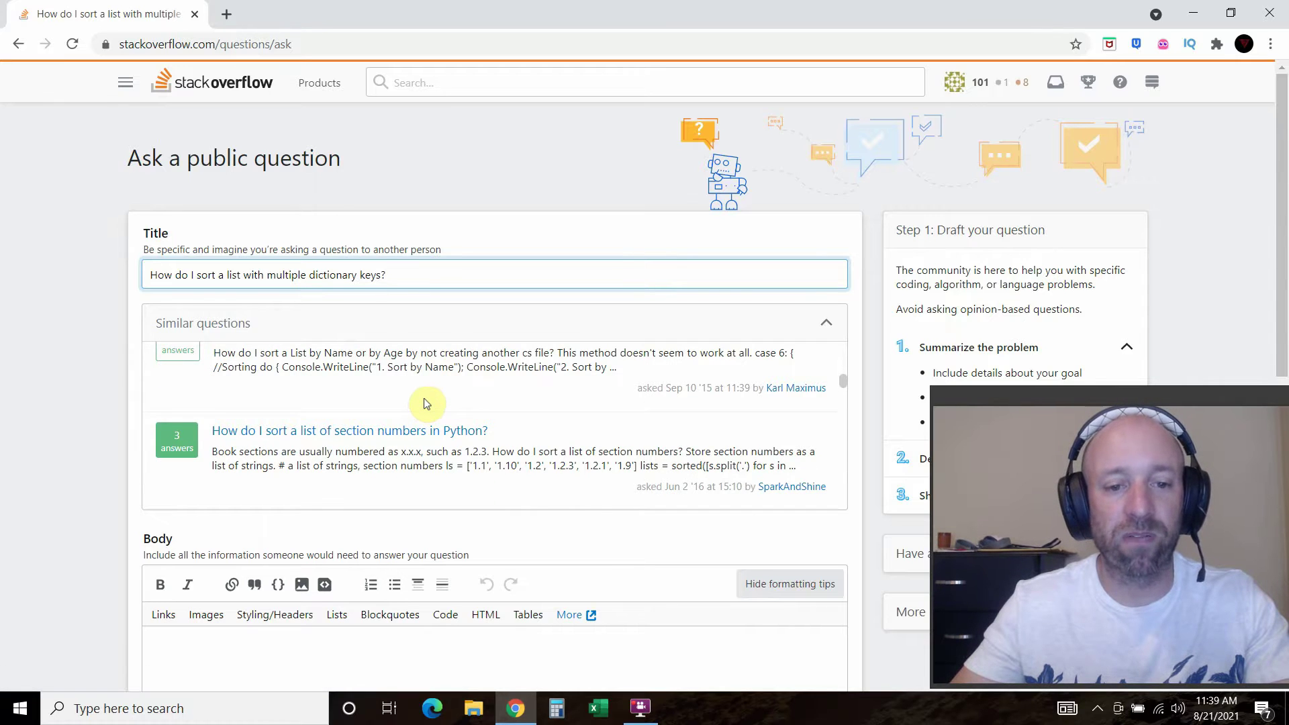
pyautogui.scroll(-5, 425, 403)
pyautogui.scroll(-5, 425, 403)
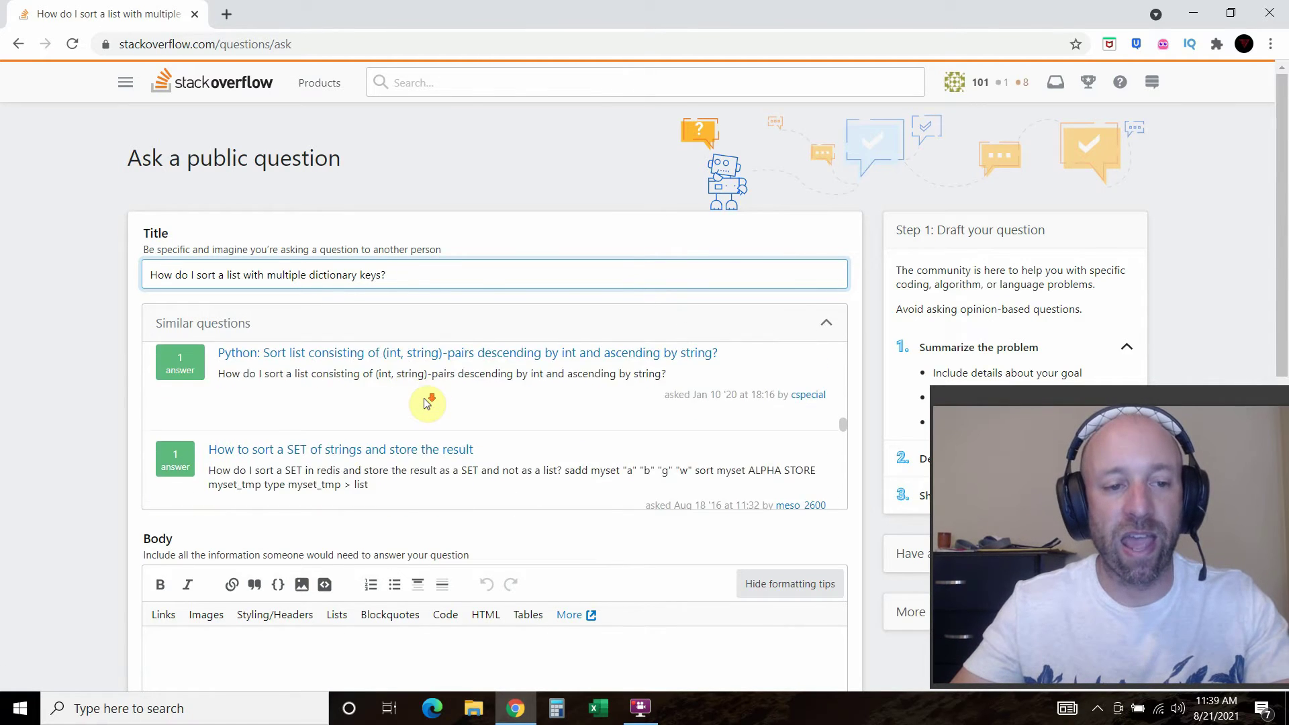
pyautogui.scroll(-3, 427, 403)
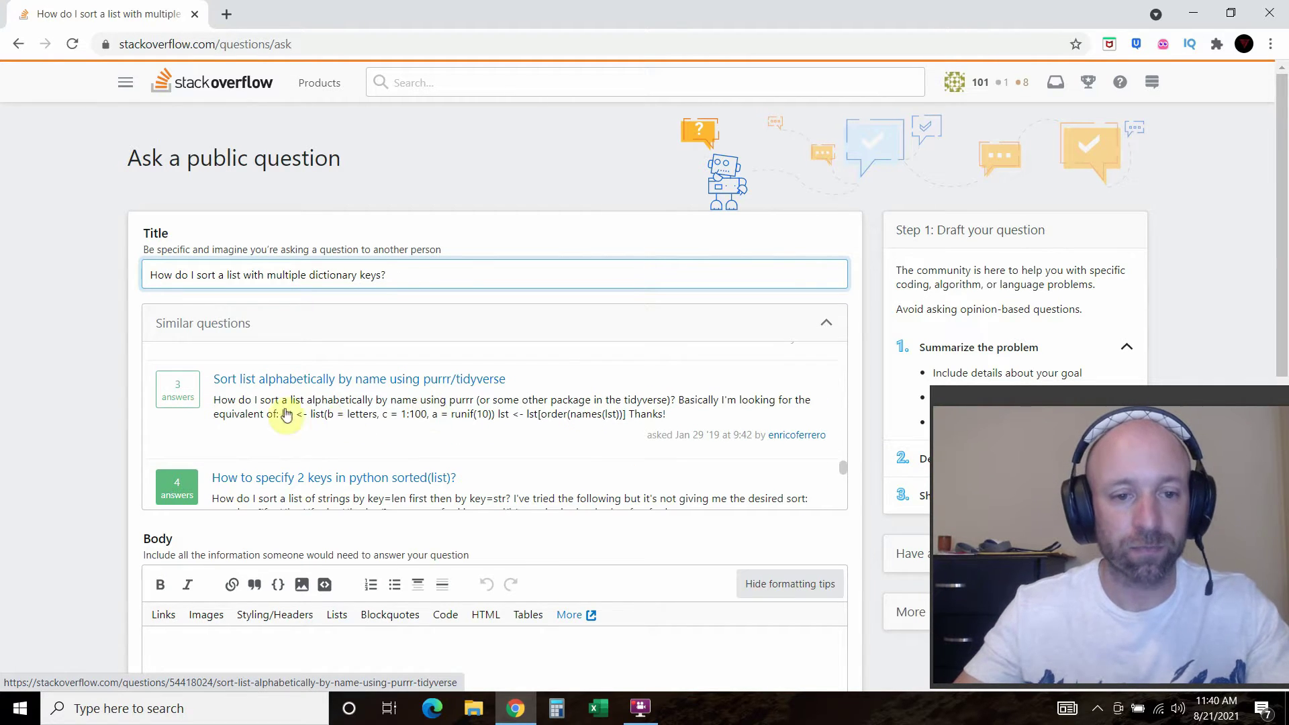
pyautogui.scroll(-4, 342, 437)
pyautogui.scroll(-5, 343, 436)
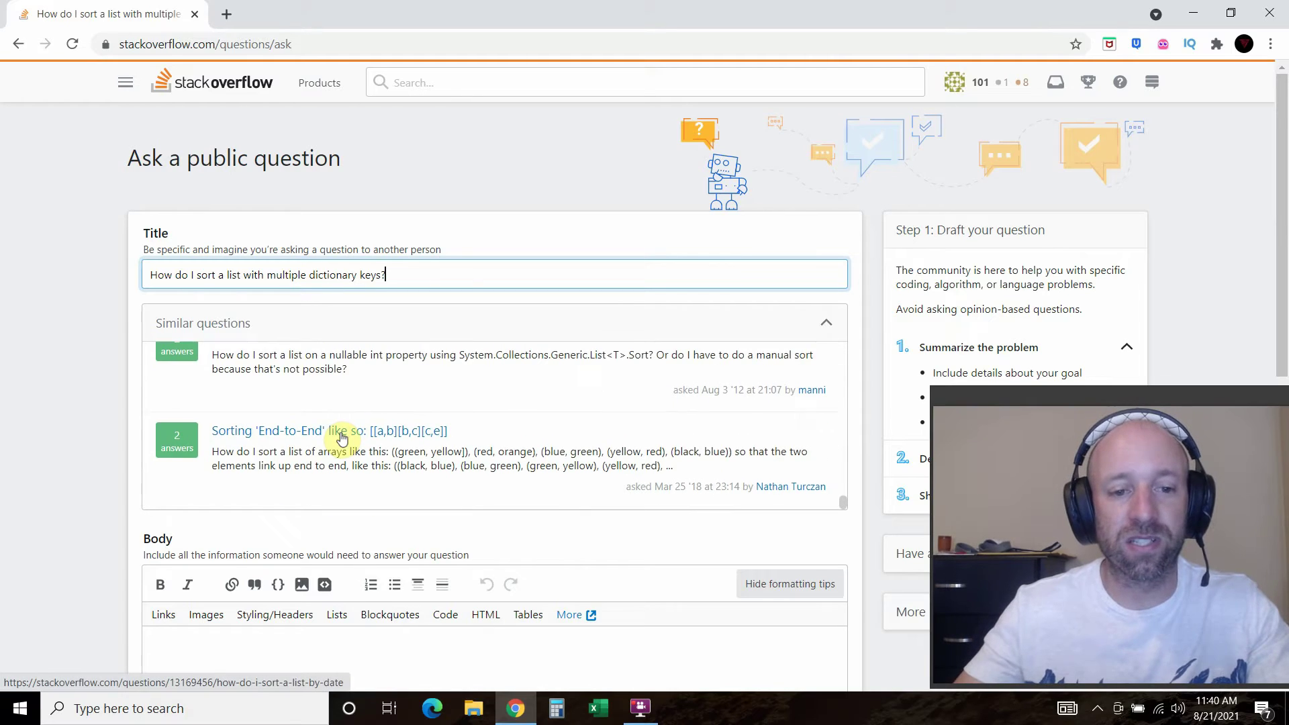
pyautogui.scroll(-4, 343, 438)
pyautogui.scroll(4, 102, 289)
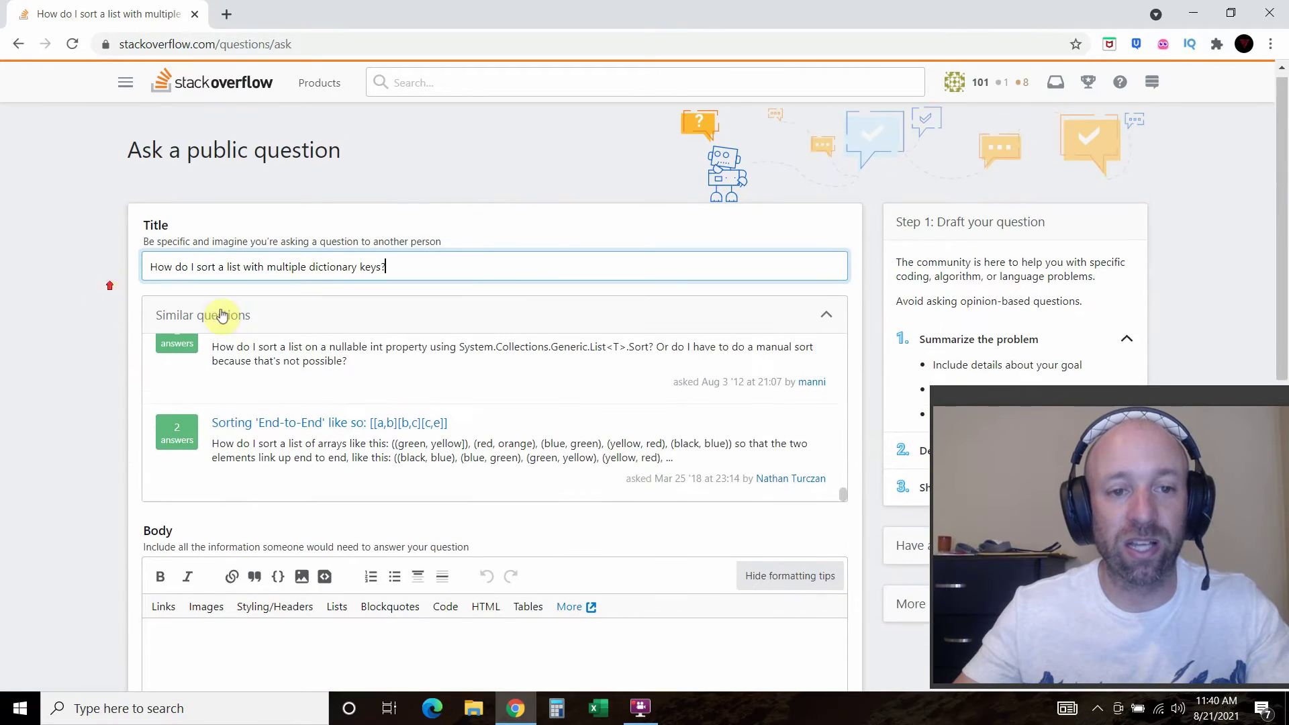
pyautogui.scroll(4, 335, 376)
pyautogui.scroll(8, 358, 382)
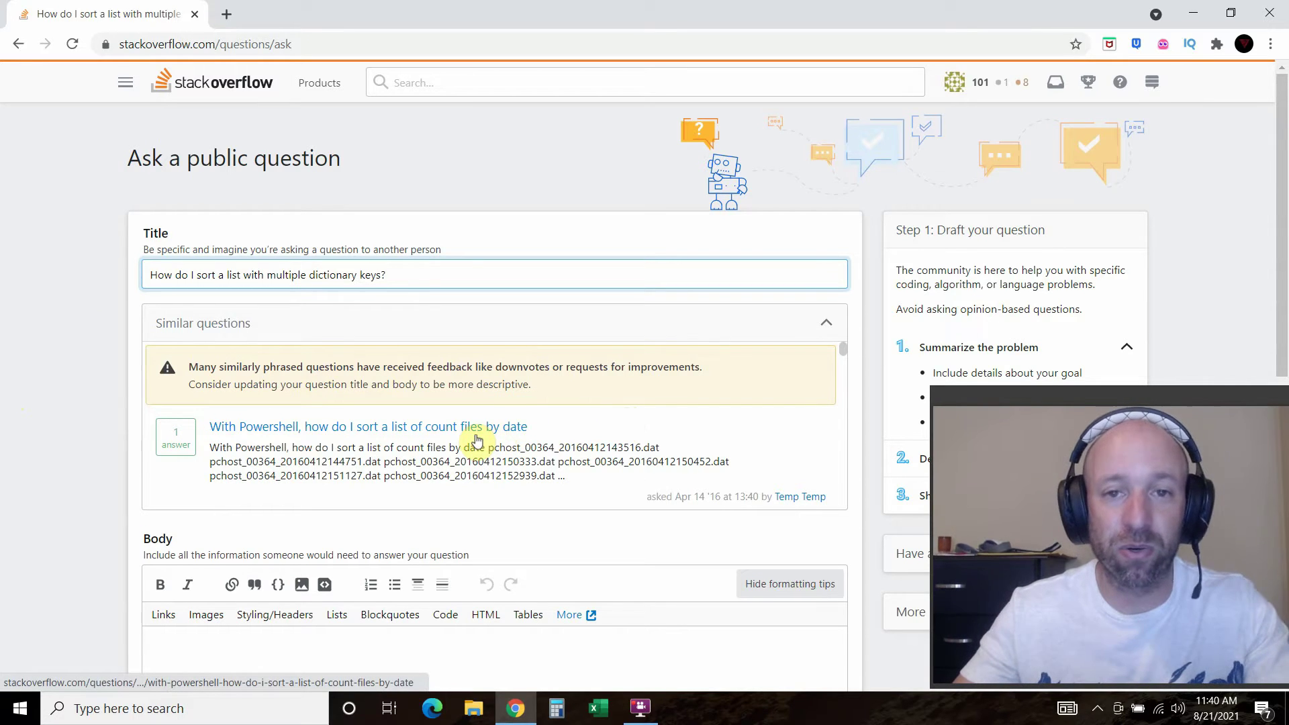
pyautogui.moveTo(1011, 398); pyautogui.dragTo(559, 71)
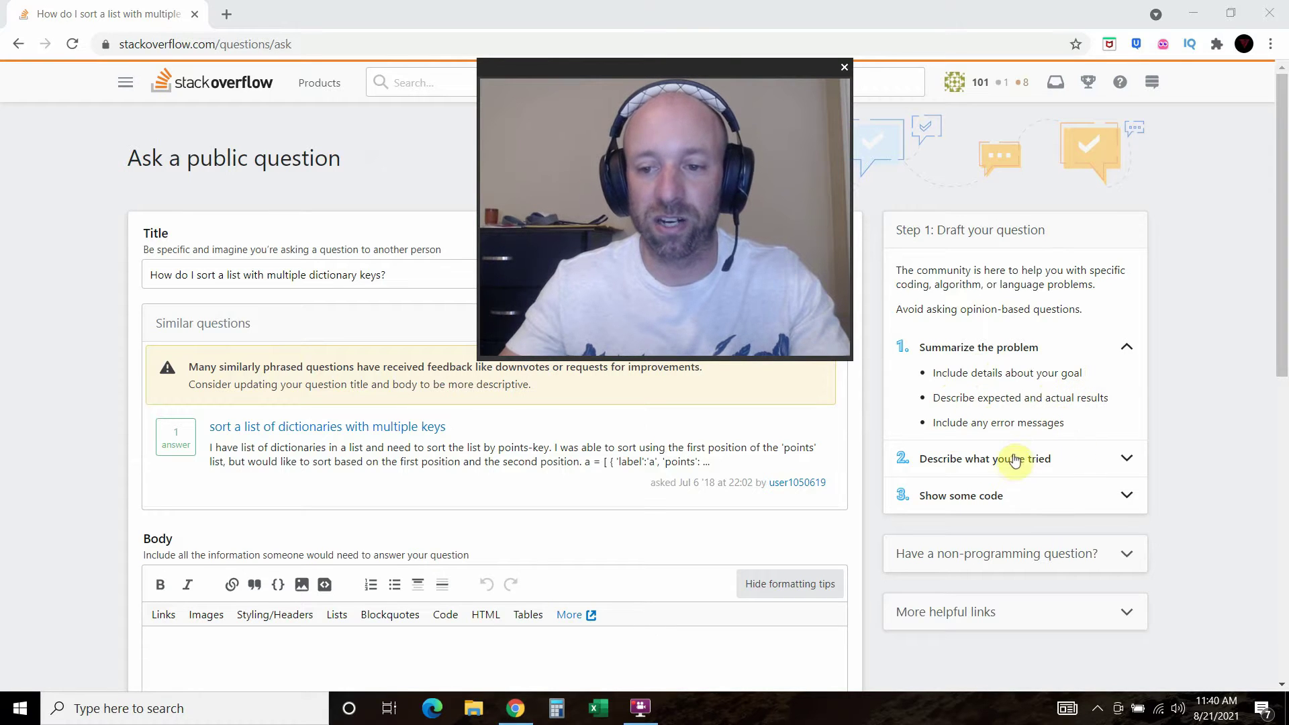
pyautogui.moveTo(614, 78); pyautogui.dragTo(1050, 390)
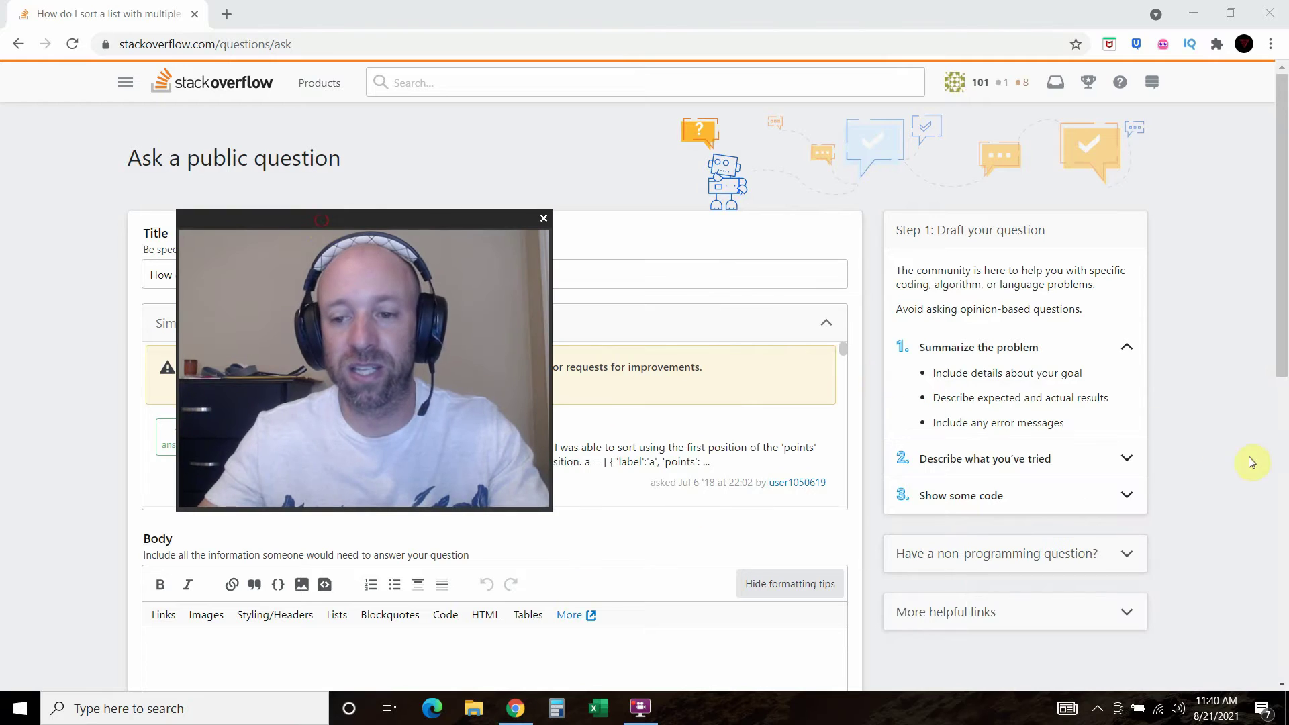
# Select the title text, then scroll down and place the caret in the Body editor
pyautogui.moveTo(354, 212); pyautogui.dragTo(1036, 395)
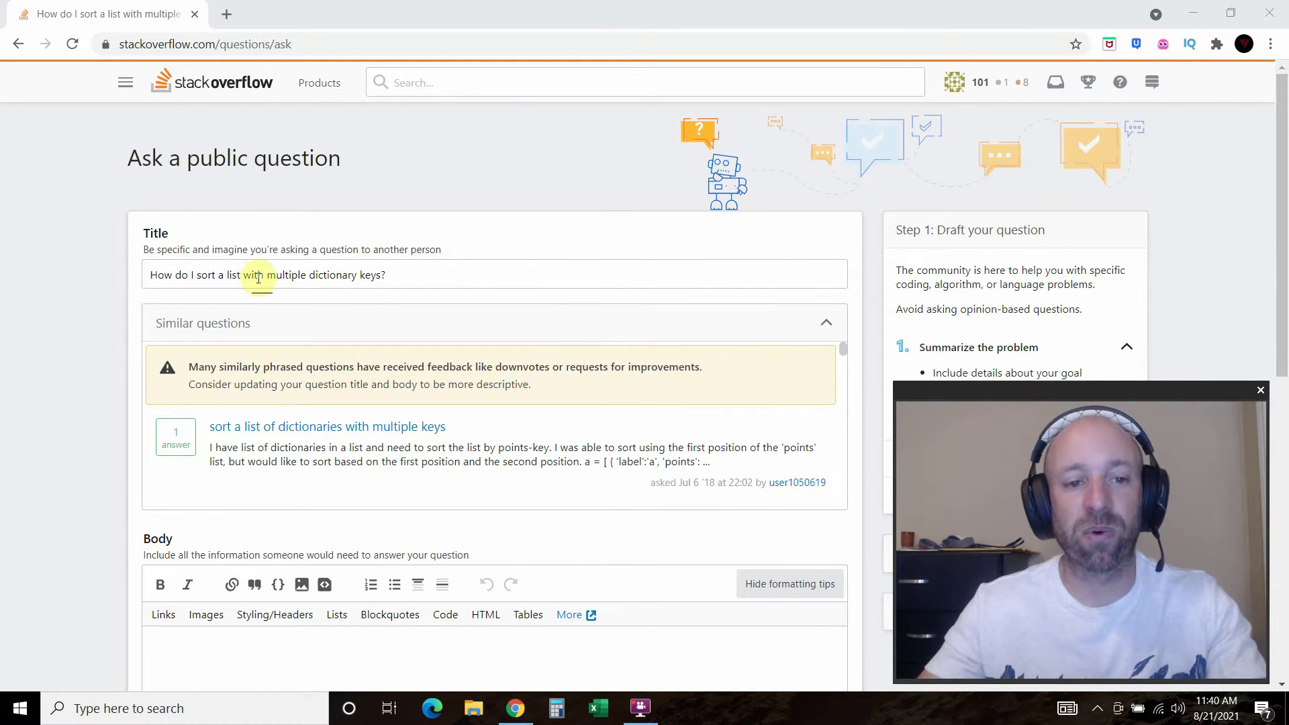
pyautogui.scroll(-5, 421, 266)
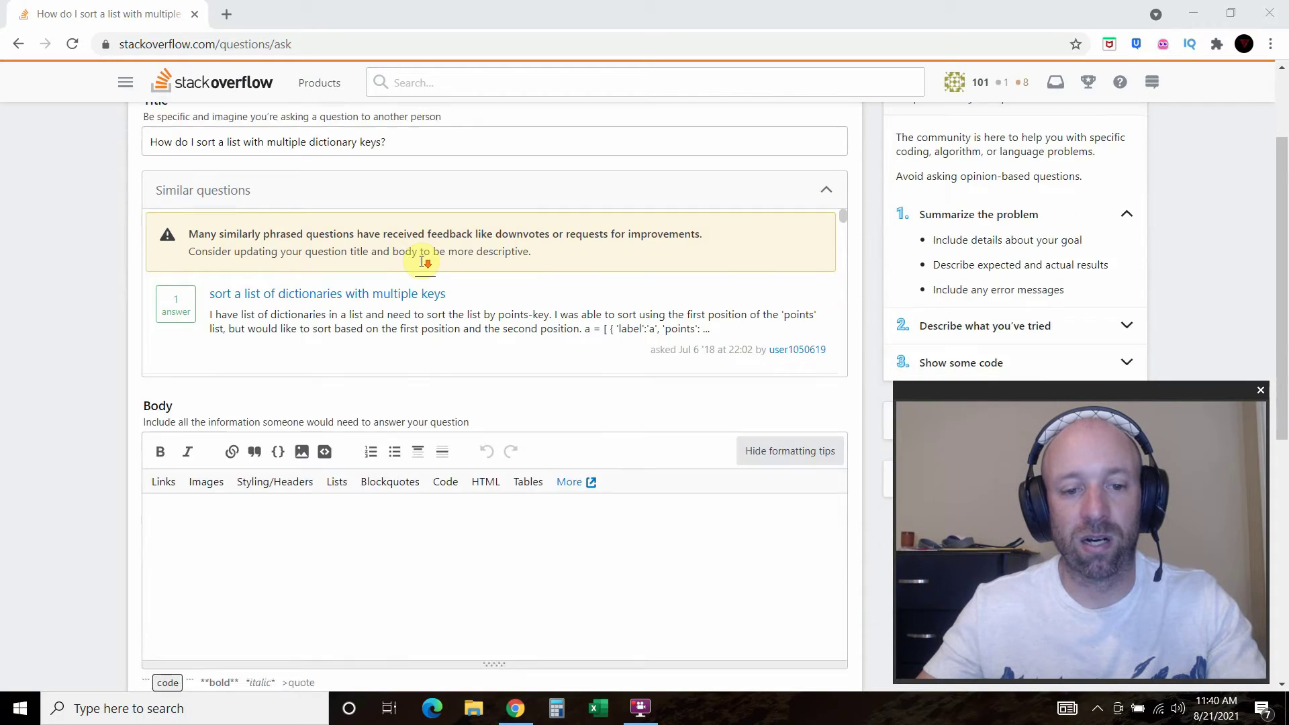
pyautogui.click(214, 335)
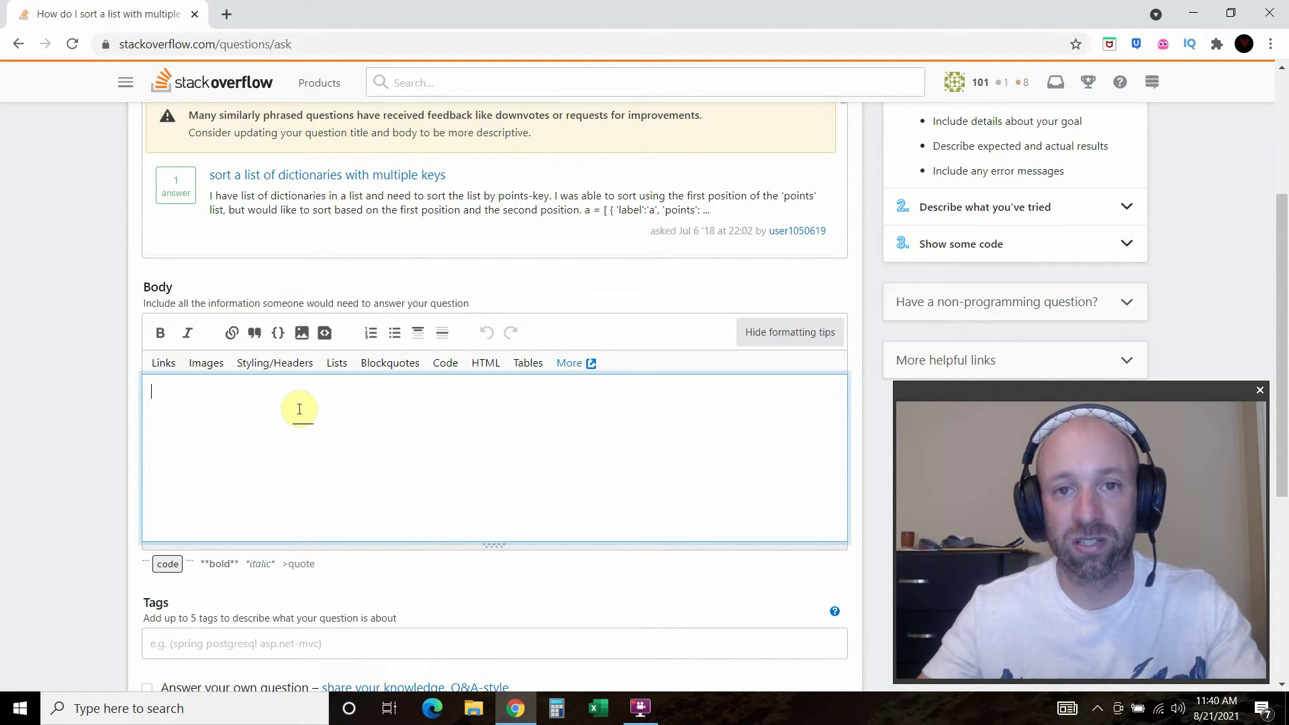
pyautogui.scroll(3, 340, 225)
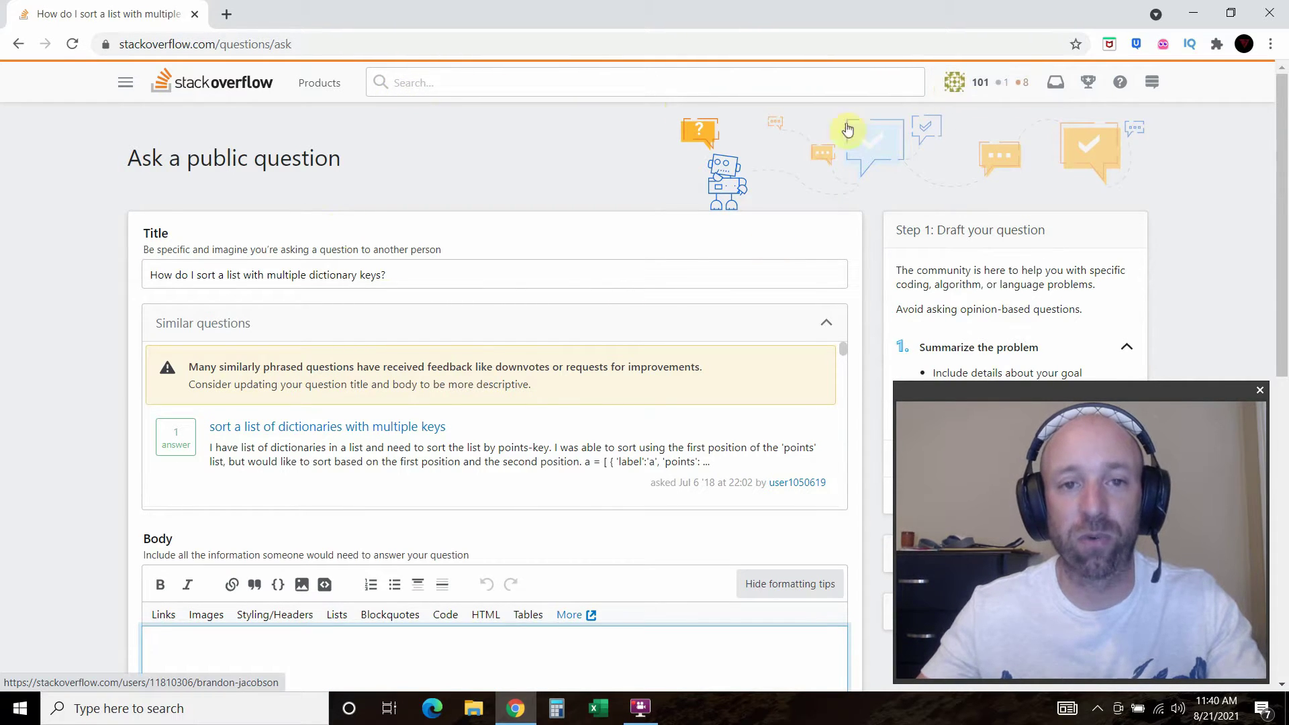
pyautogui.scroll(-3, 171, 305)
pyautogui.click(163, 427)
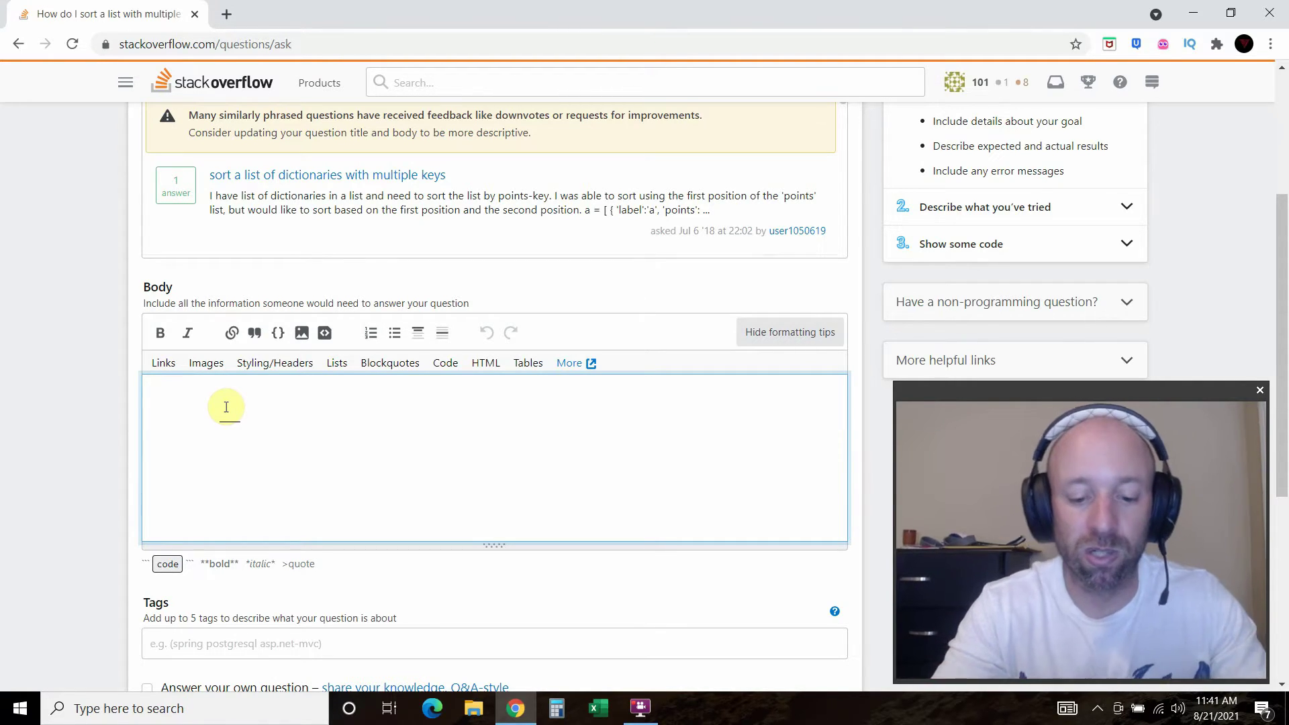
# Start the body with 'I have a list filled with multiple dictionary key/value pairs'
pyautogui.write('I ha')
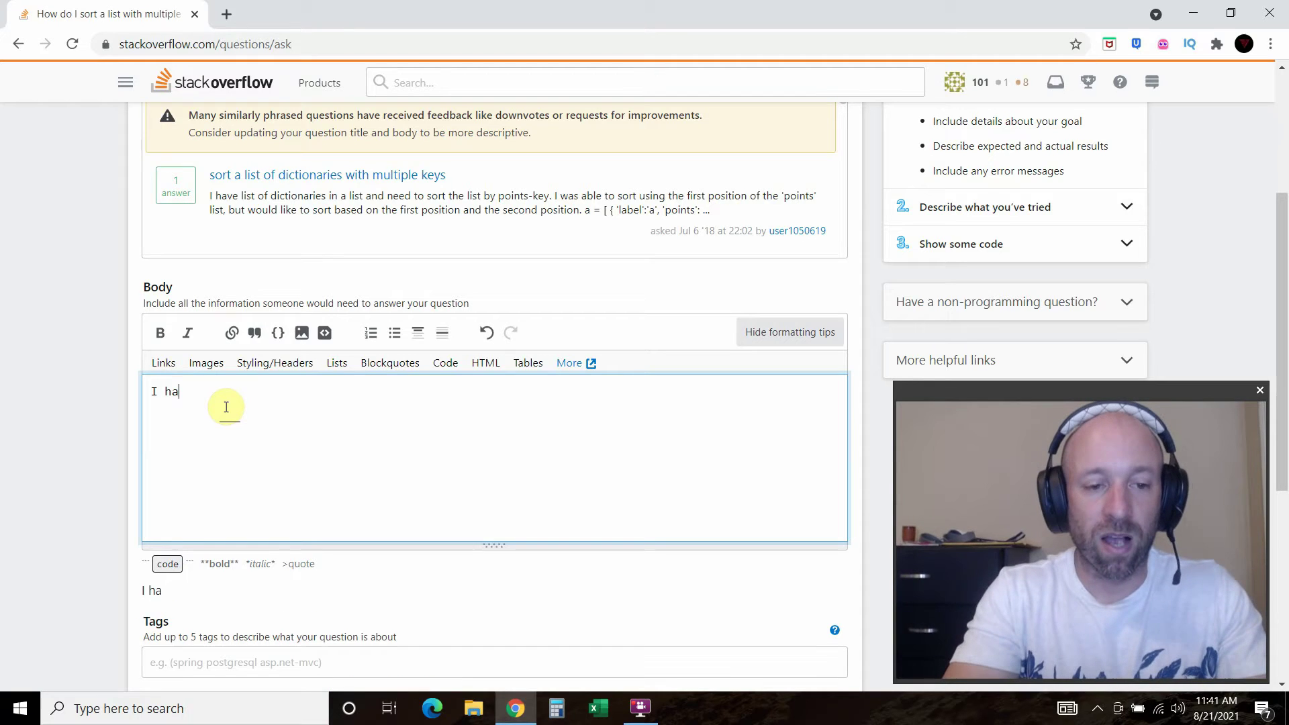
pyautogui.write('ve a list of')
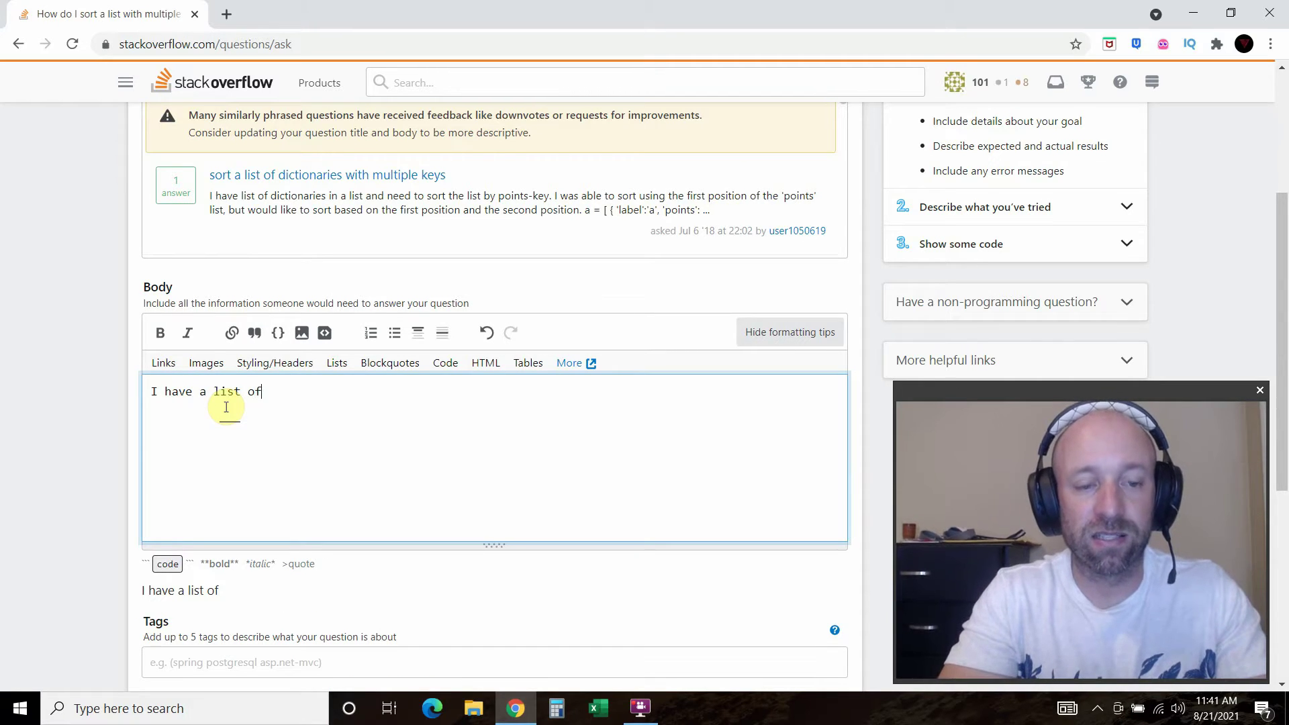
pyautogui.press('BackSpace')
pyautogui.press('BackSpace')
pyautogui.press('BackSpace')
pyautogui.press('BackSpace')
pyautogui.press('BackSpace')
pyautogui.write('st fi')
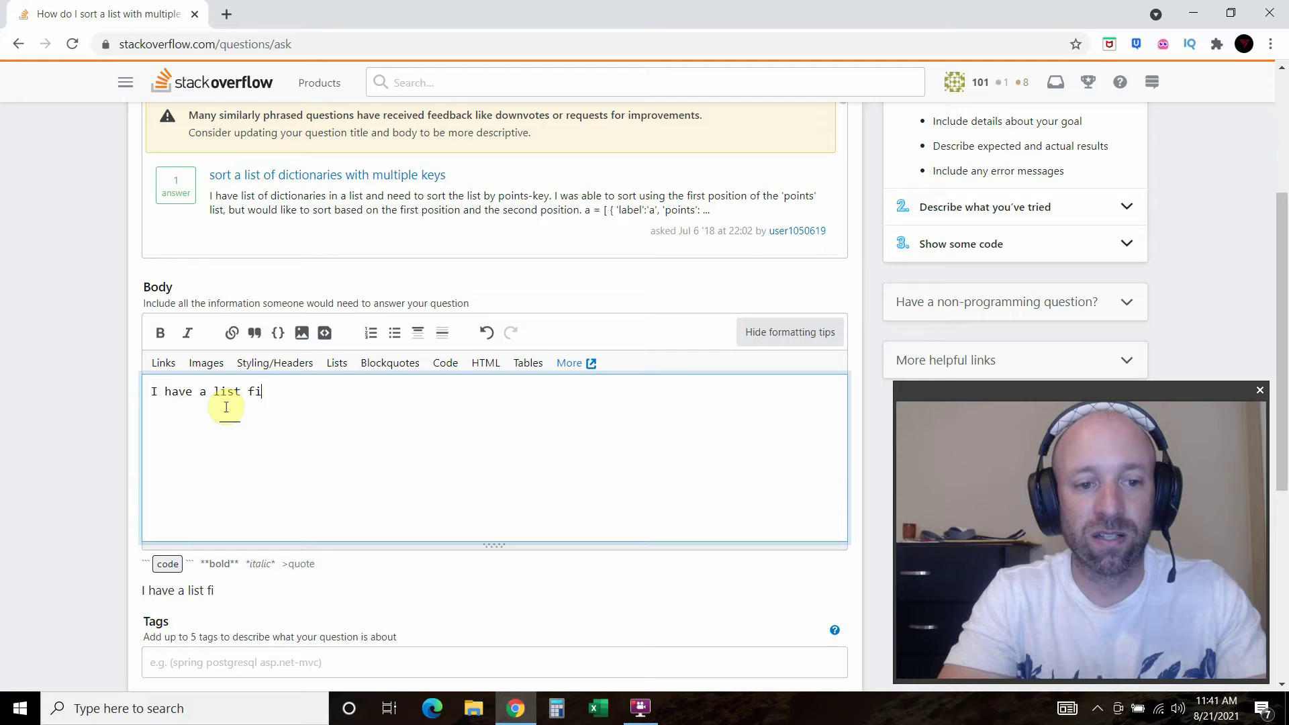
pyautogui.write('lled with multiple ')
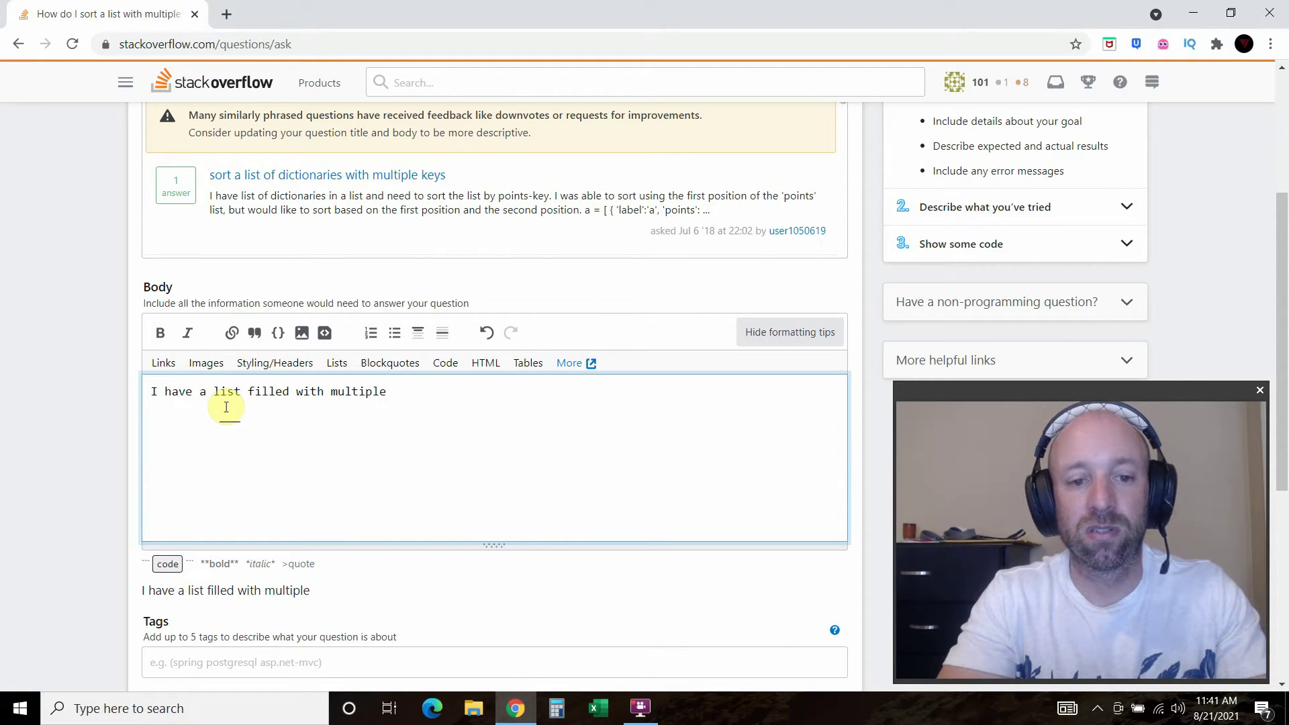
pyautogui.write('dictionary it')
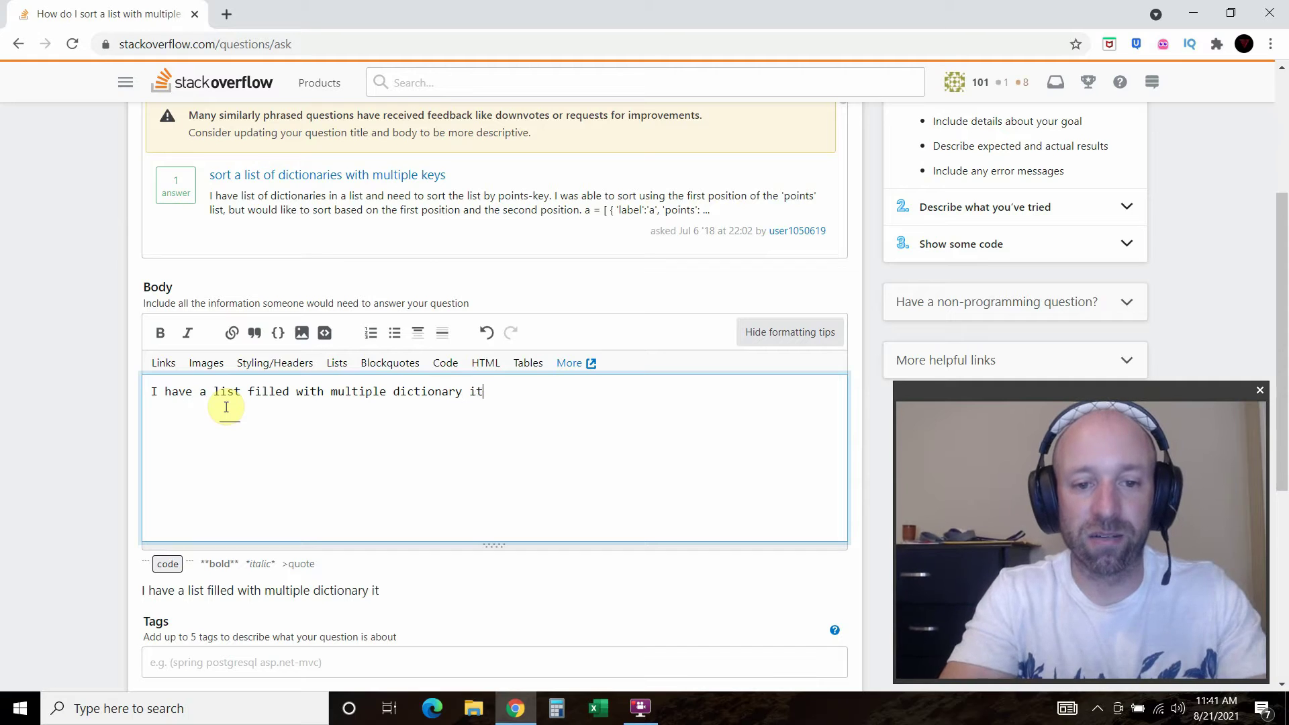
pyautogui.press('BackSpace')
pyautogui.press('BackSpace')
pyautogui.write('key/')
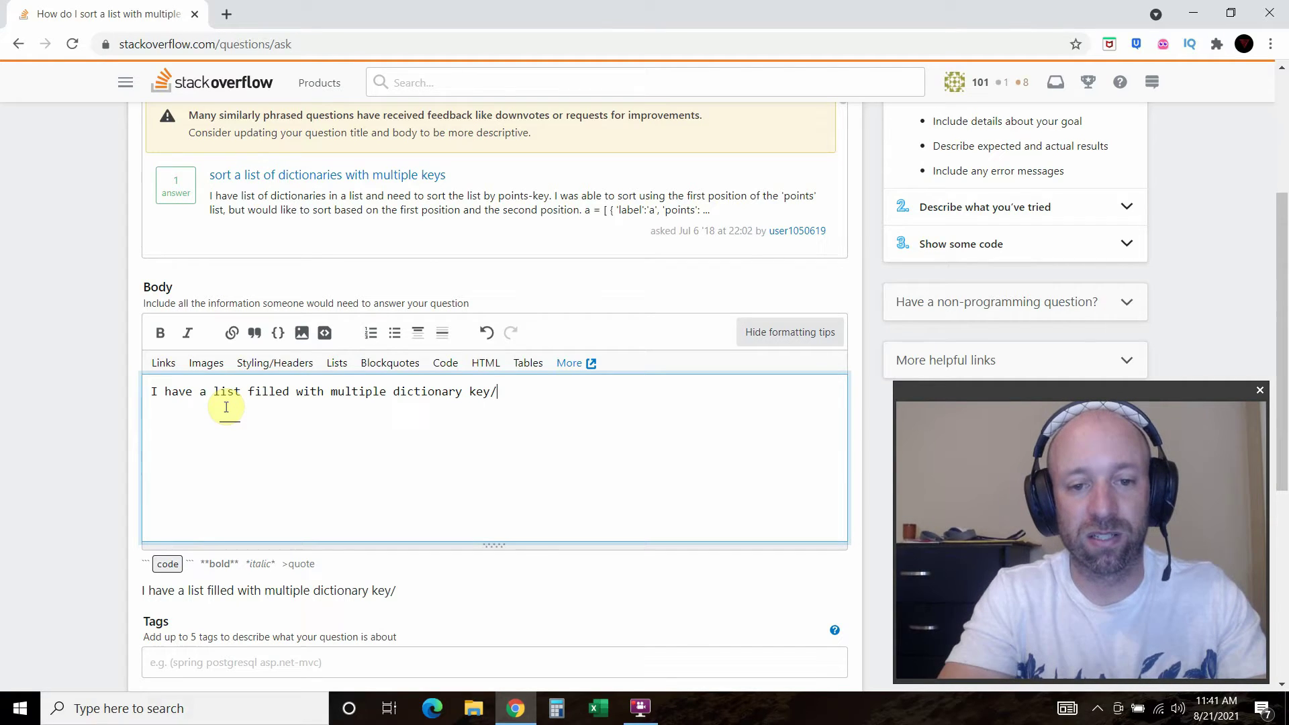
pyautogui.write('value paris')
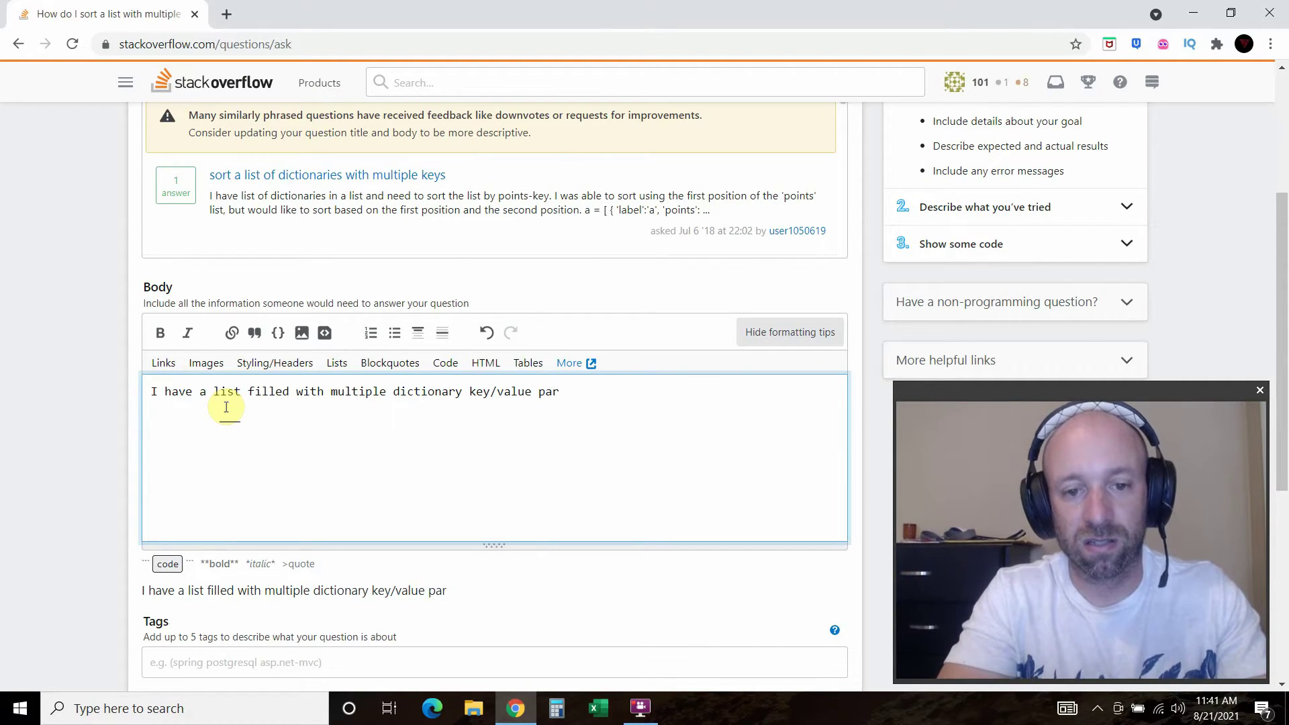
pyautogui.press('BackSpace')
pyautogui.write('irs and I would li')
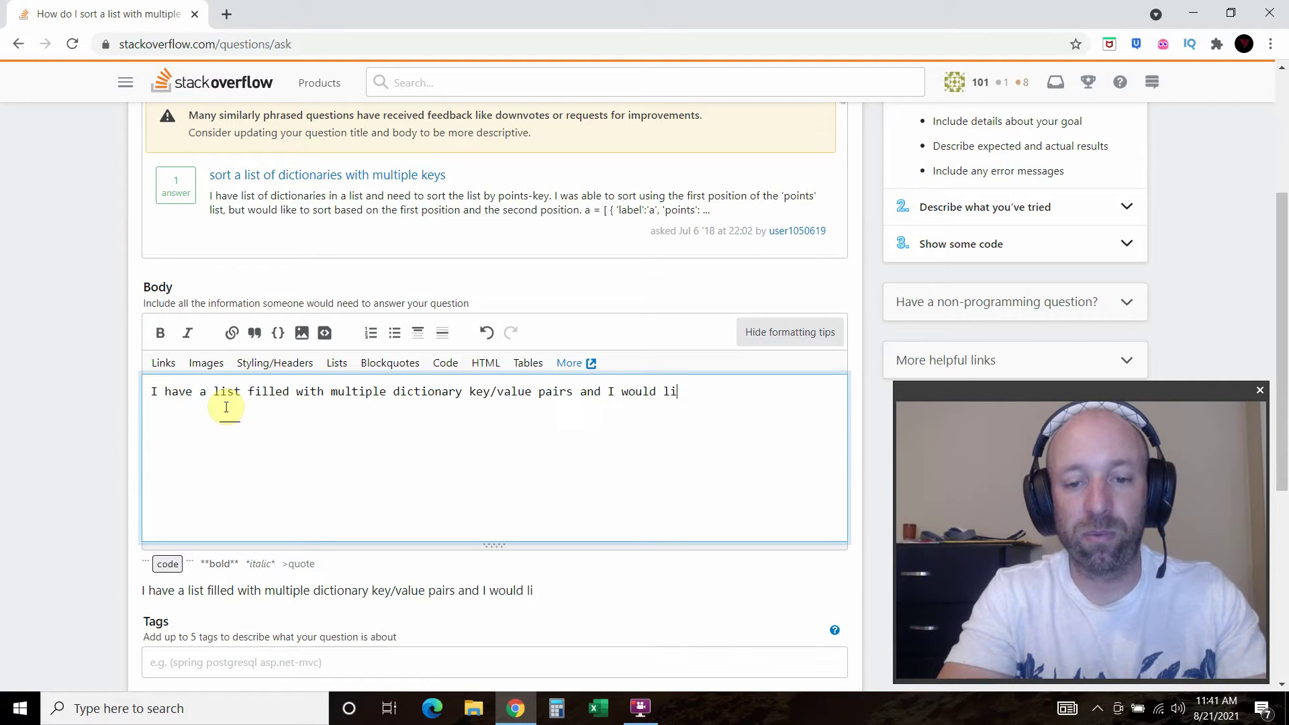
pyautogui.write('ke to get')
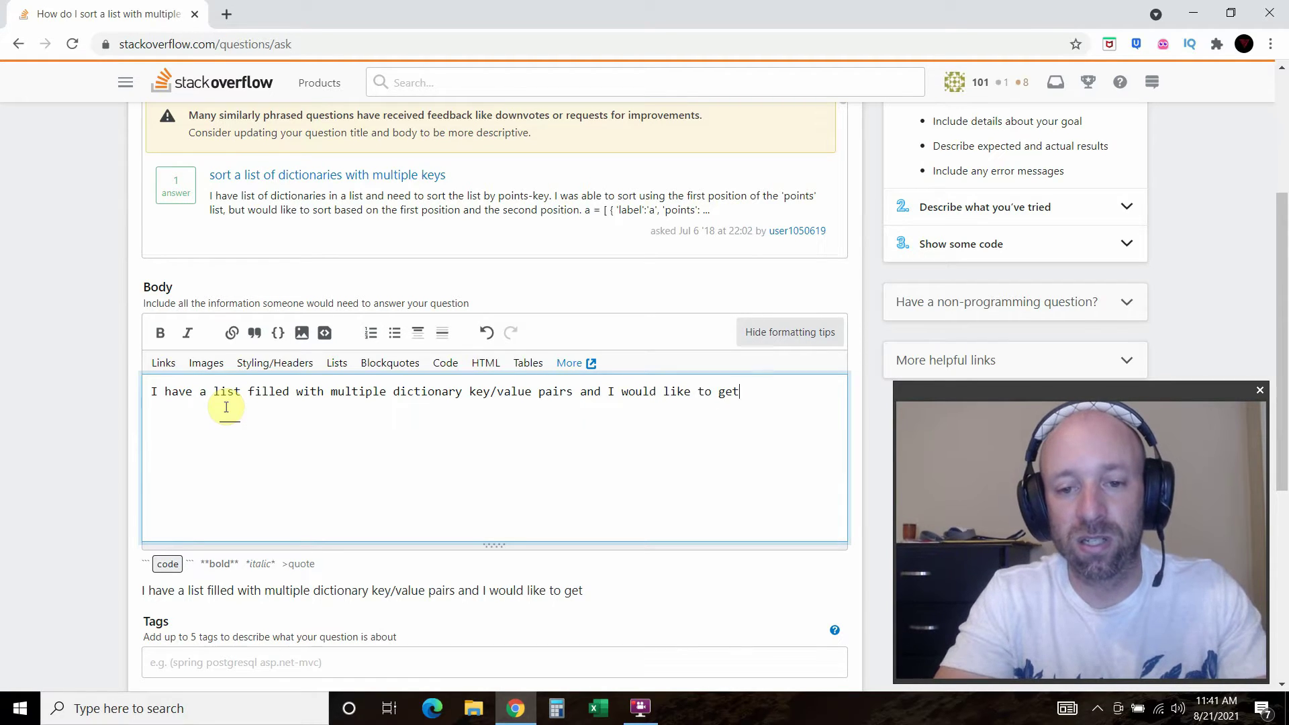
pyautogui.write(' the')
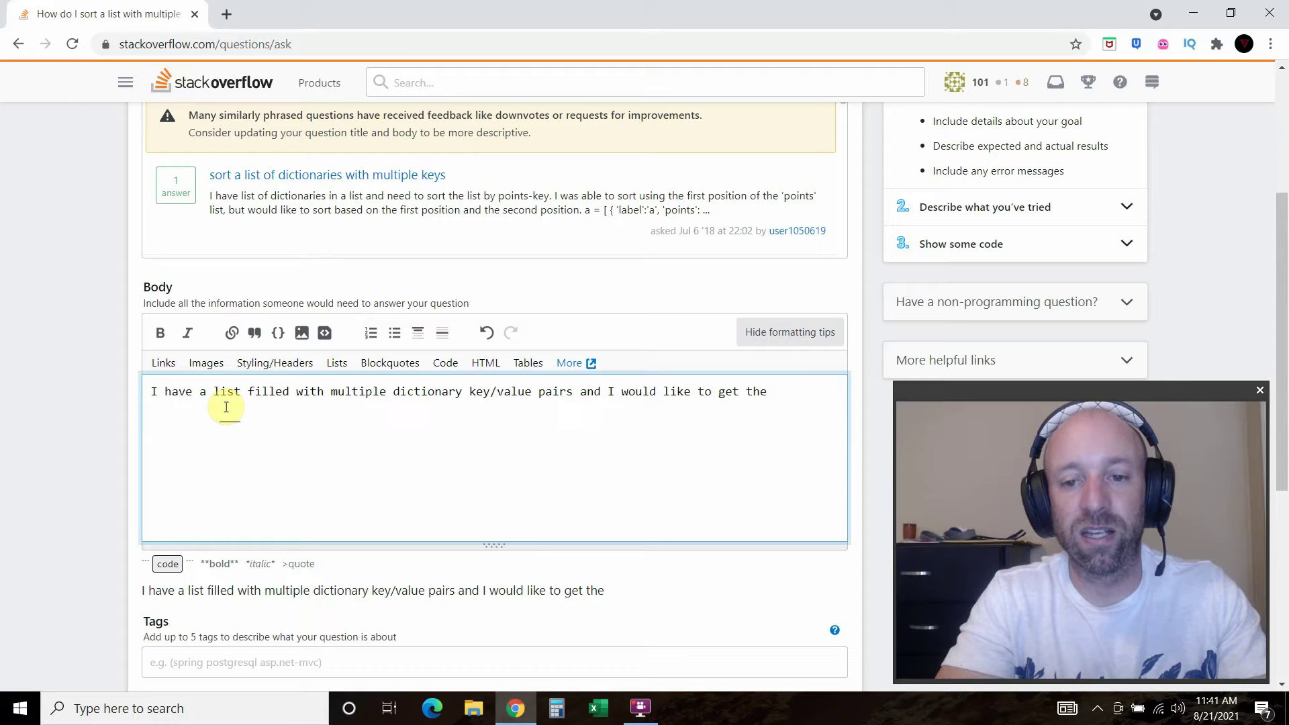
pyautogui.write('fir')
# Finish with 'get the information in a dictionary' and add 'Here's what I've got so far, but I'm getting an error'
pyautogui.press('BackSpace')
pyautogui.press('BackSpace')
pyautogui.press('BackSpace')
pyautogui.write('inner')
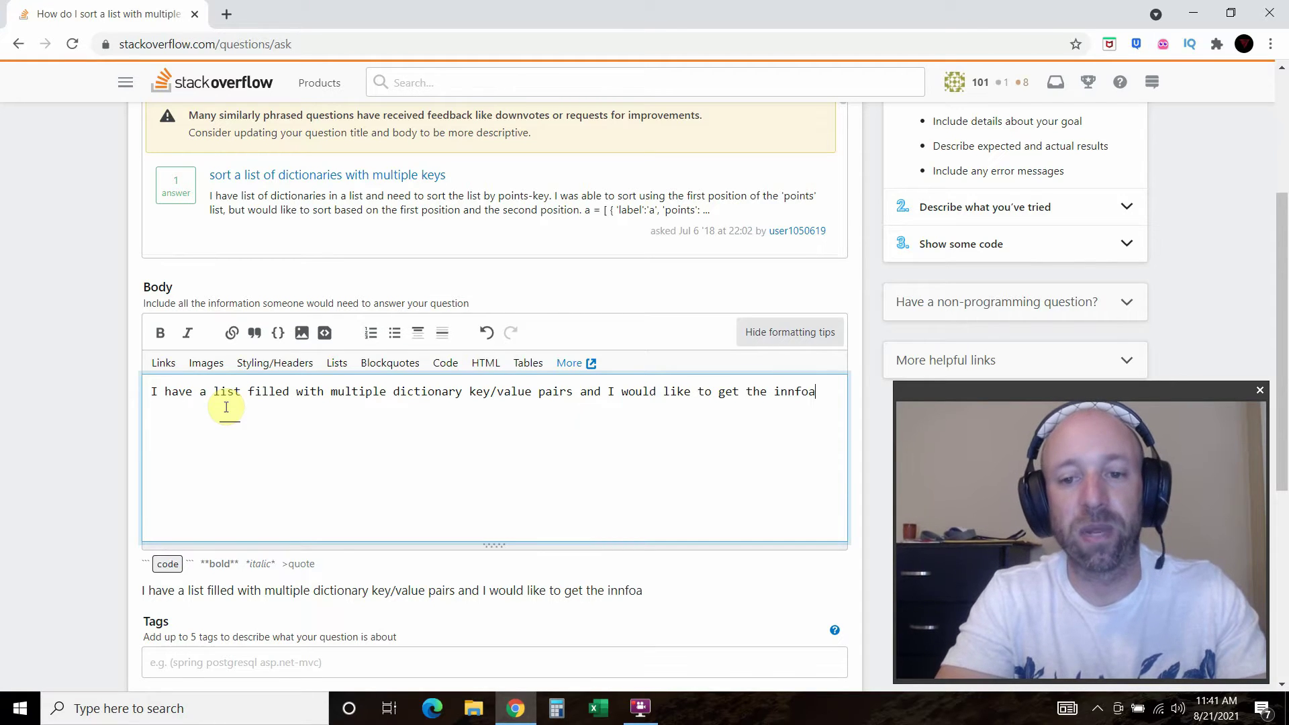
pyautogui.press('BackSpace')
pyautogui.press('BackSpace')
pyautogui.write('oramt')
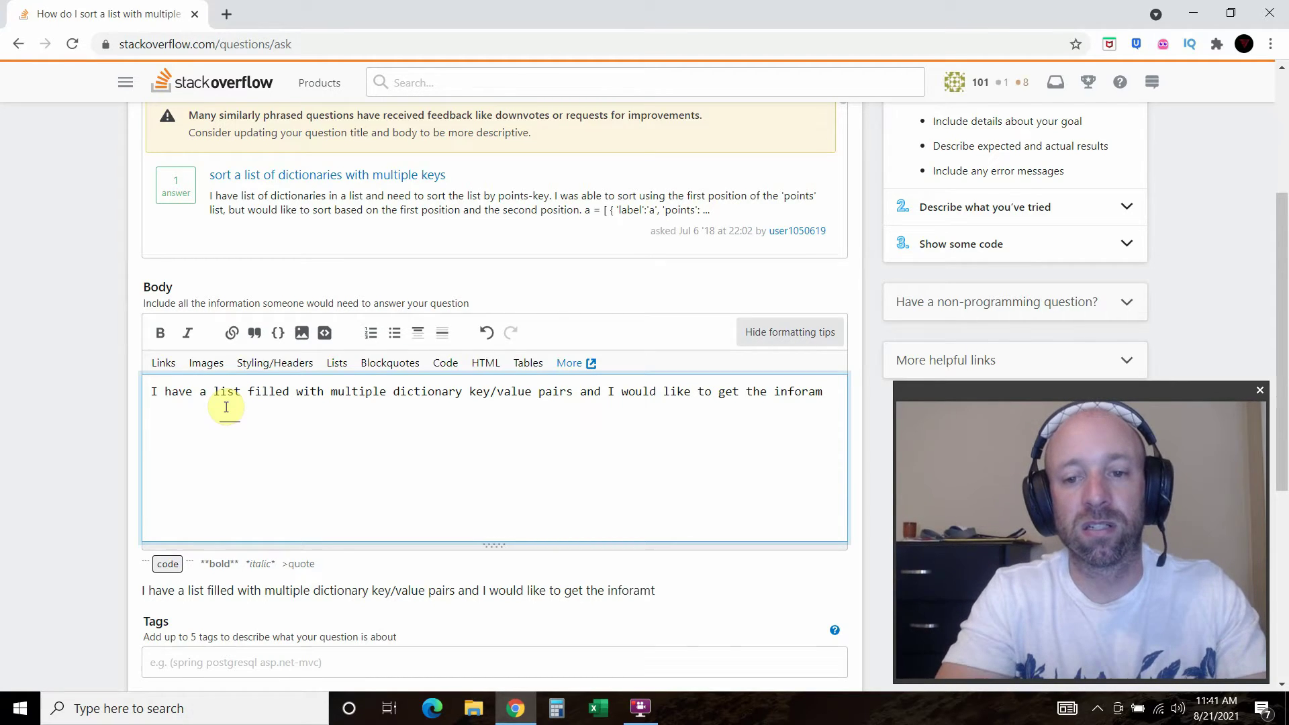
pyautogui.write('t')
pyautogui.press('BackSpace')
pyautogui.press('BackSpace')
pyautogui.write('mation in')
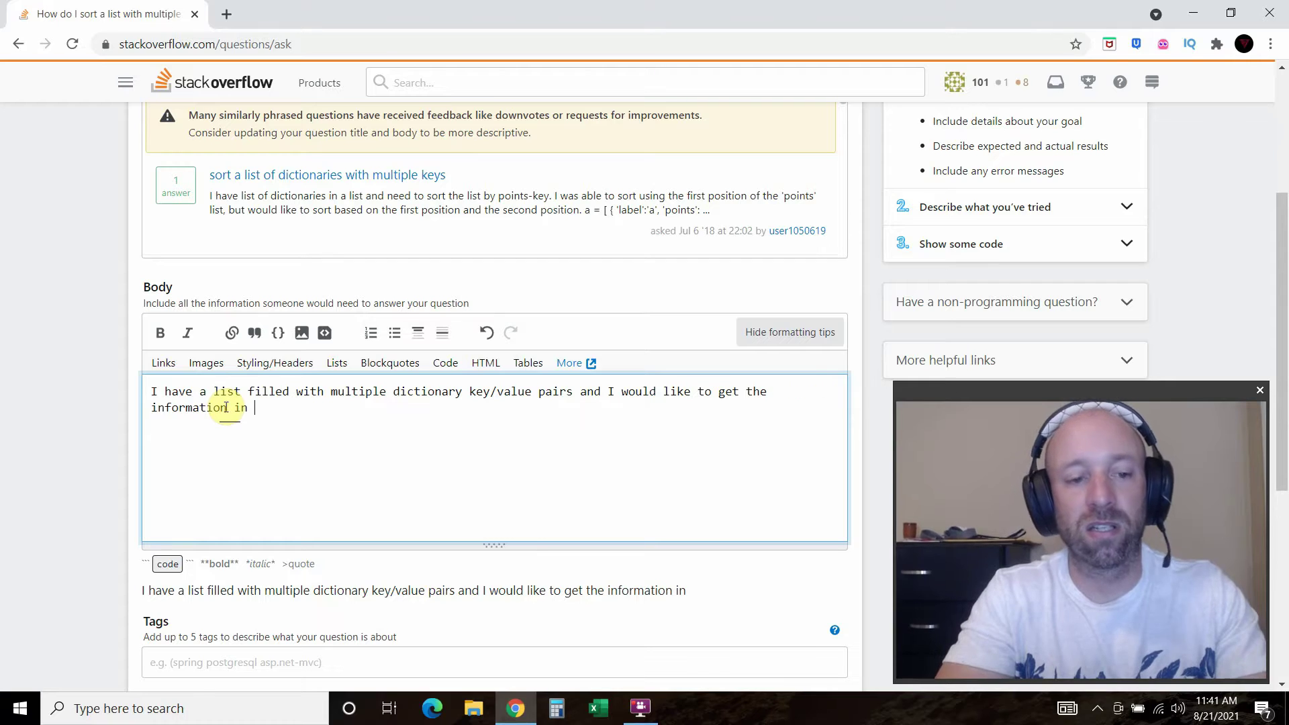
pyautogui.write(' a dictionary.')
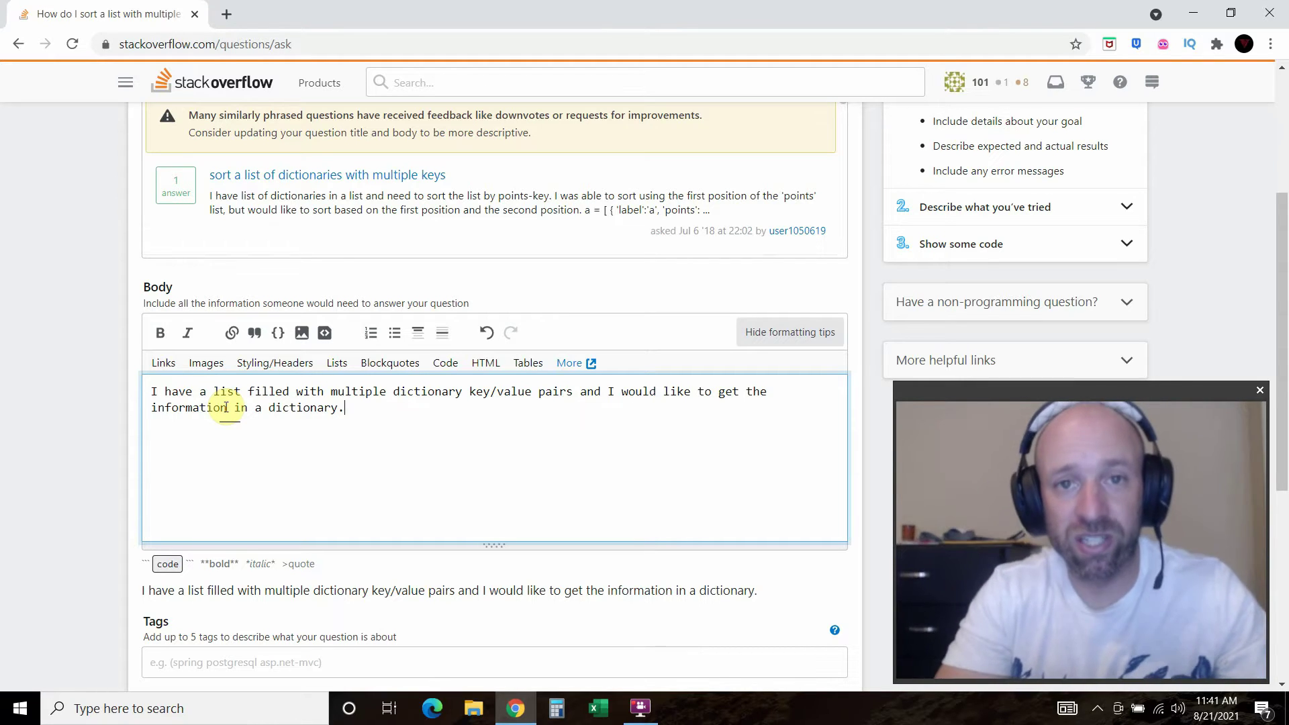
pyautogui.write('Here')
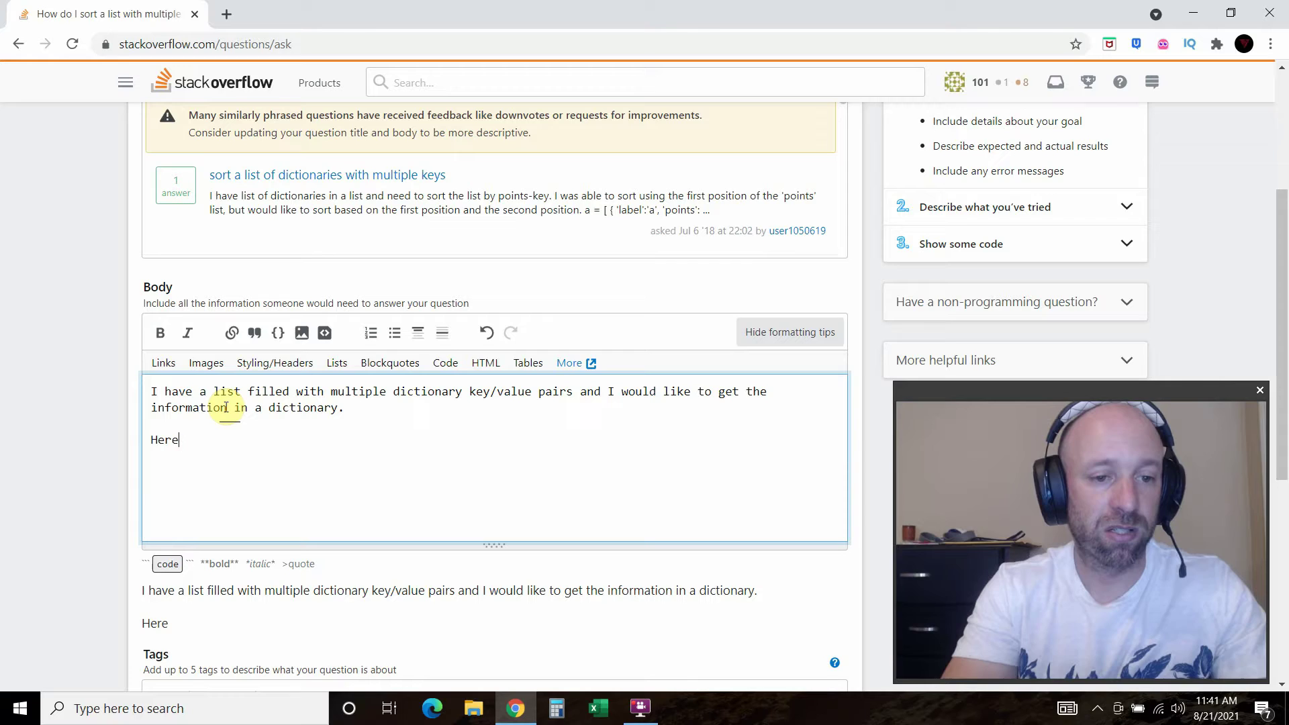
pyautogui.write("'s what I've go")
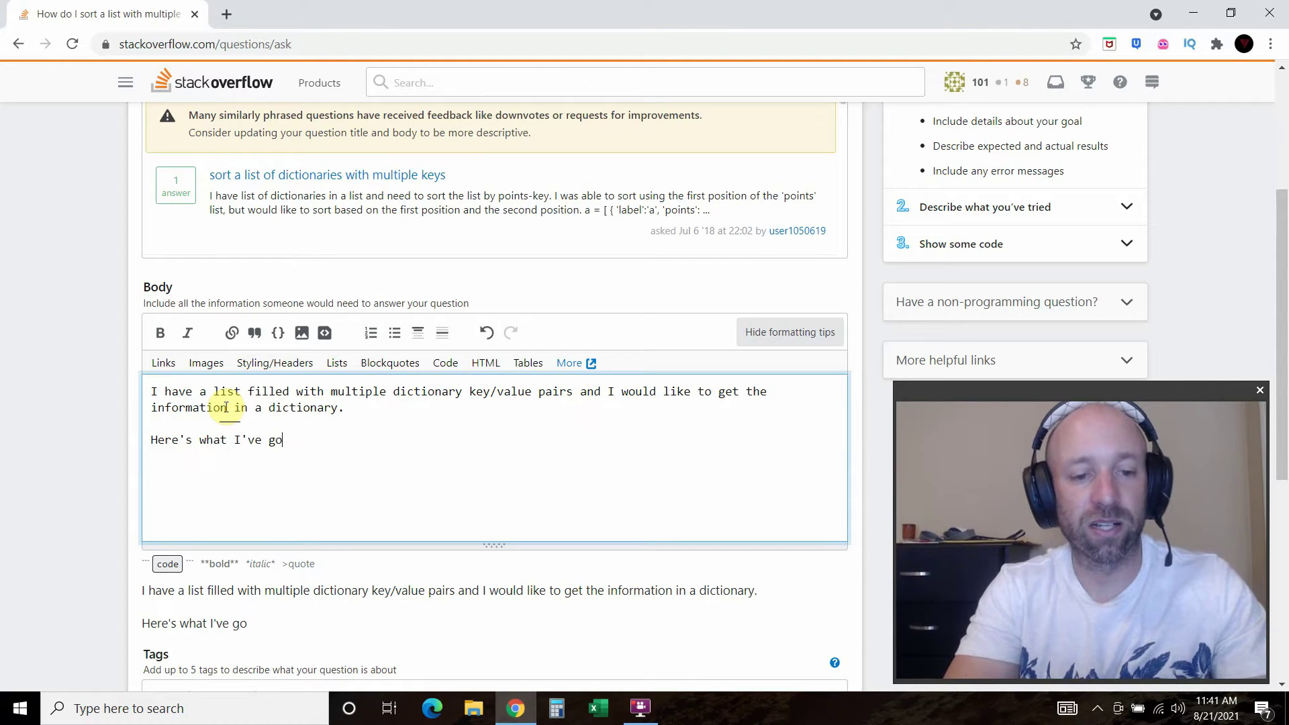
pyautogui.write('t so far, ')
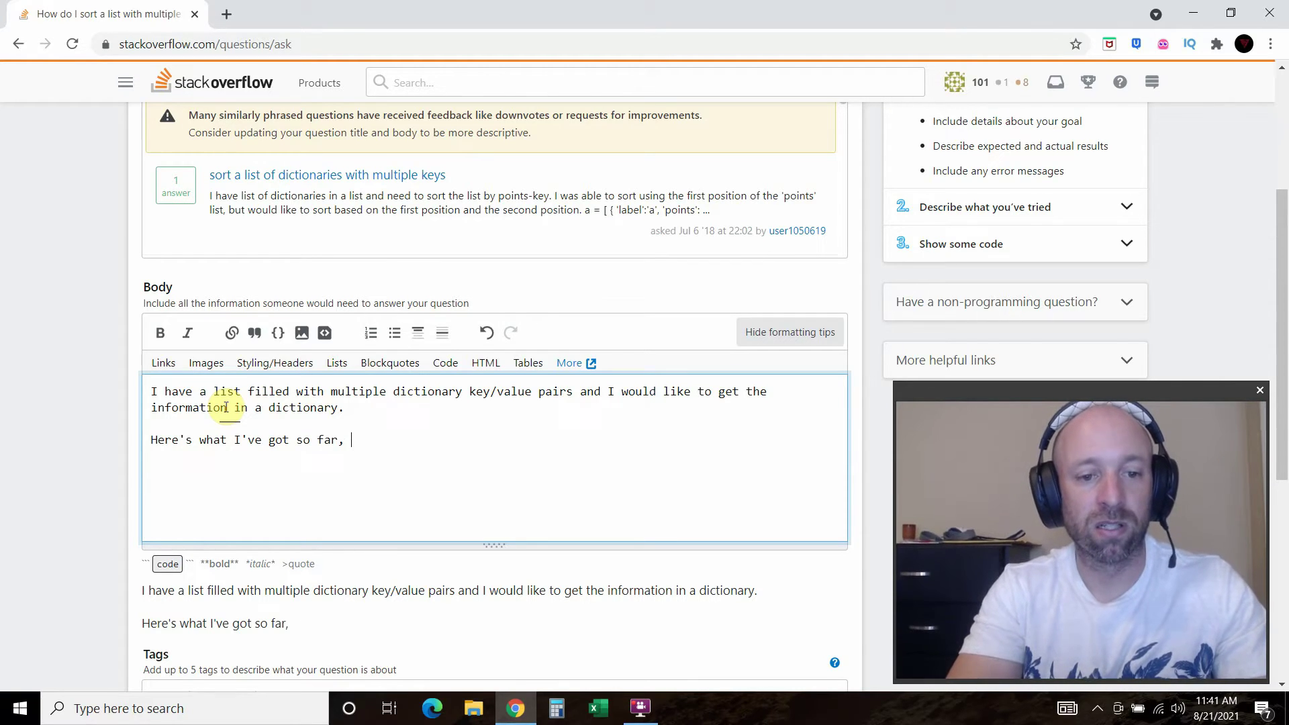
pyautogui.write("but I'm gett")
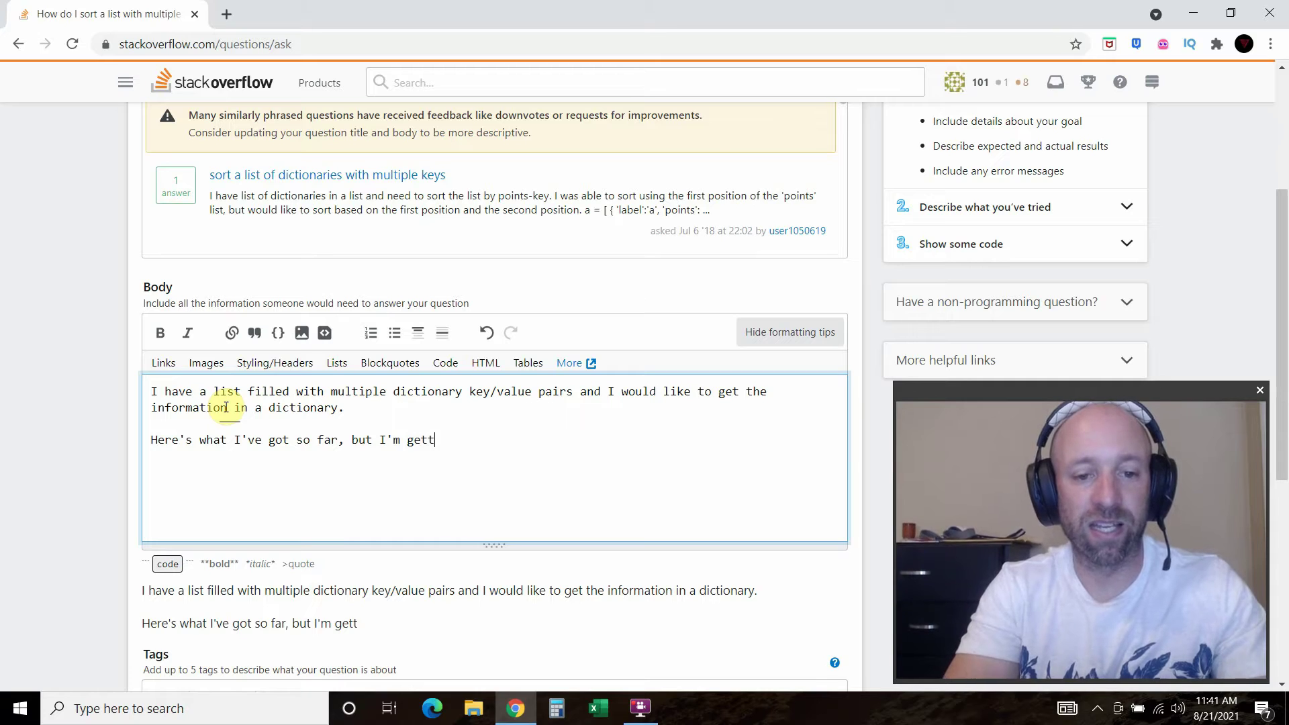
pyautogui.write('ing an error.')
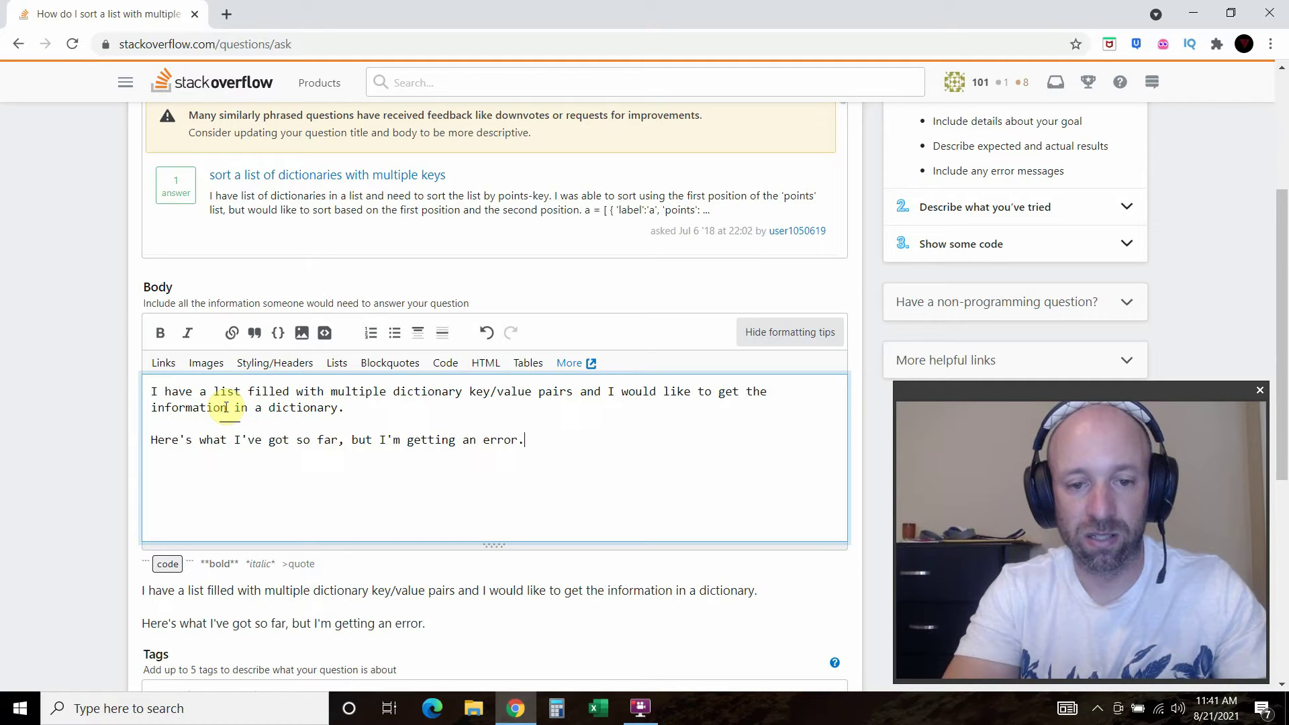
pyautogui.press('Return')
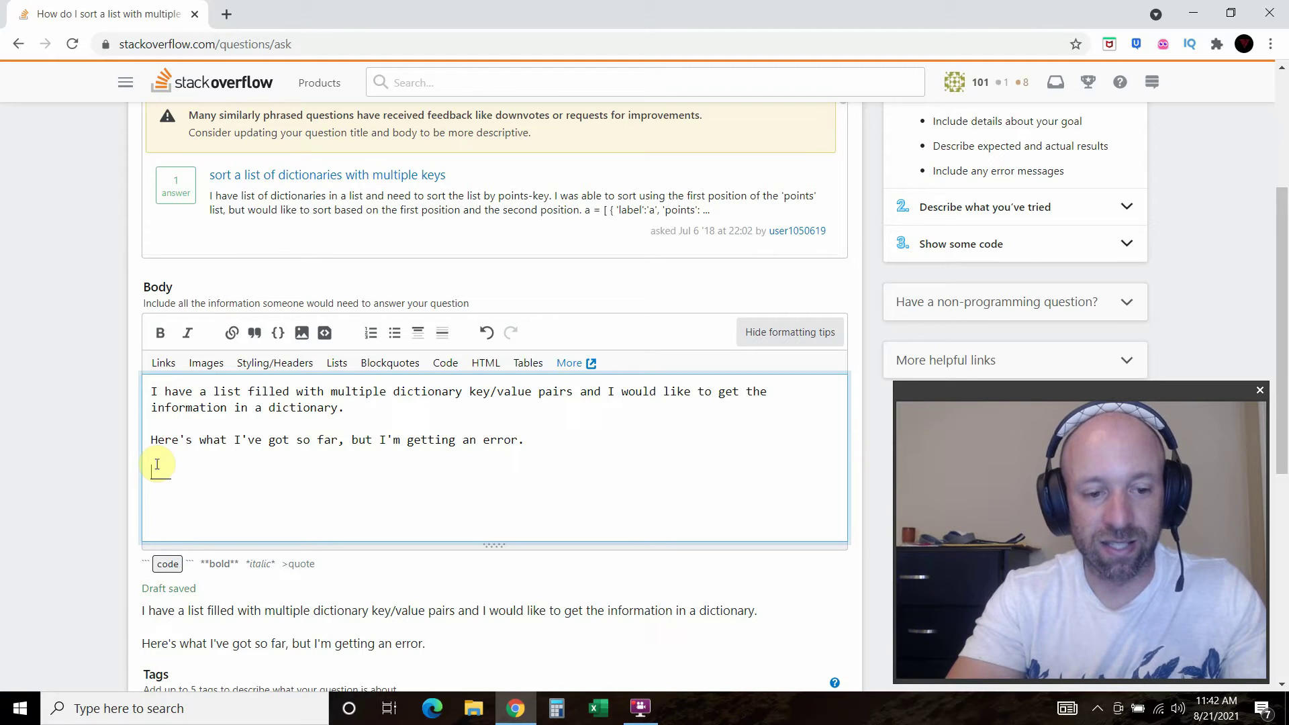
# Add a ```python fenced block containing print(variable) below the error sentence
pyautogui.write('`')
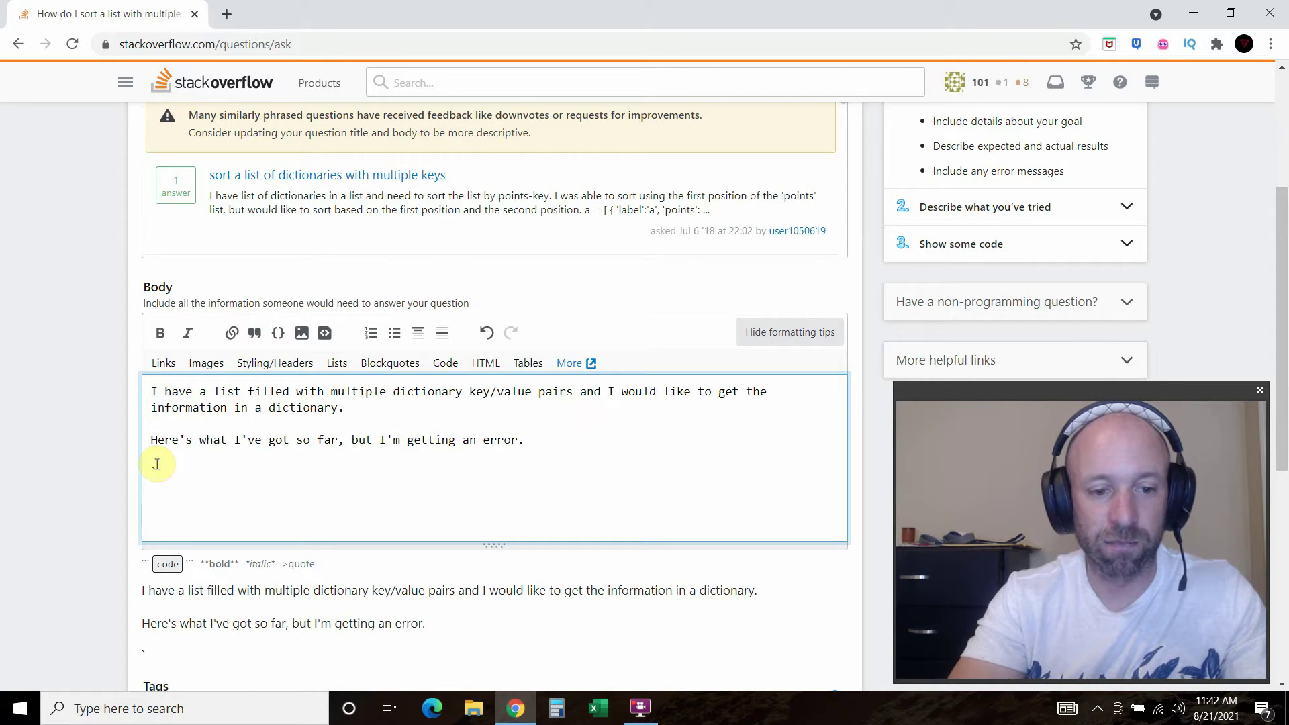
pyautogui.write('``')
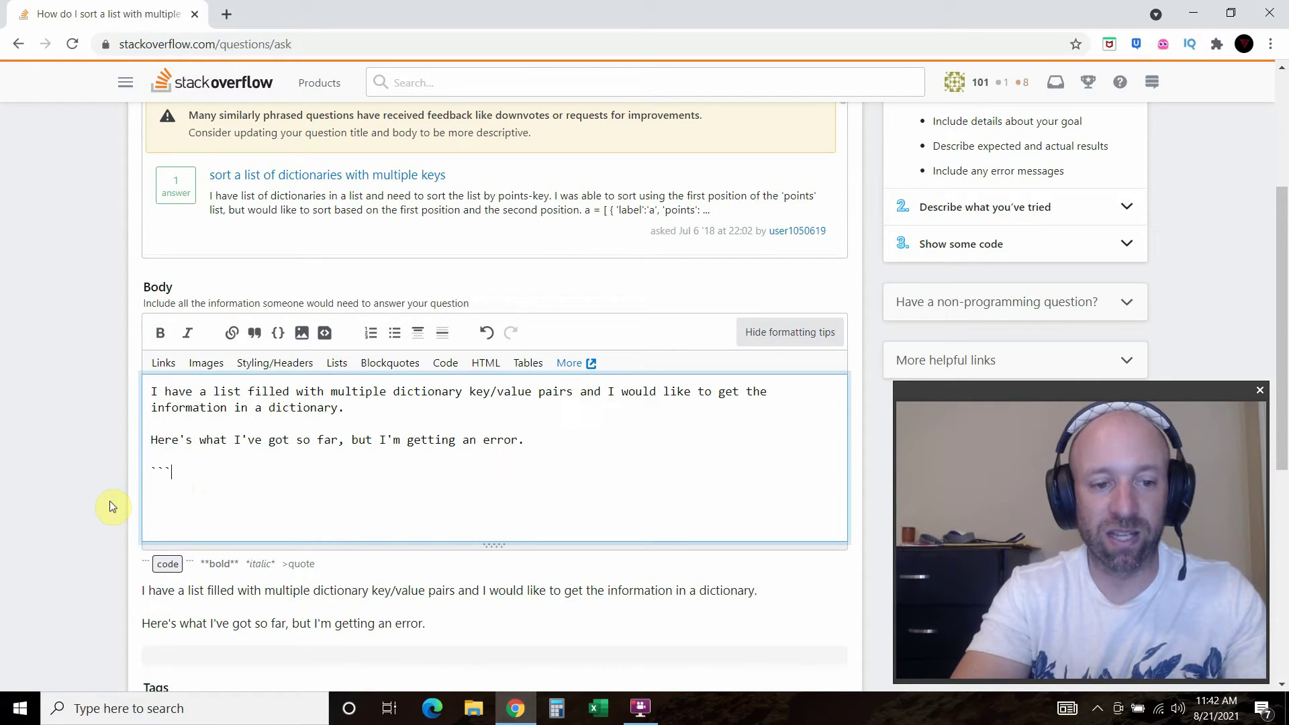
pyautogui.write('python')
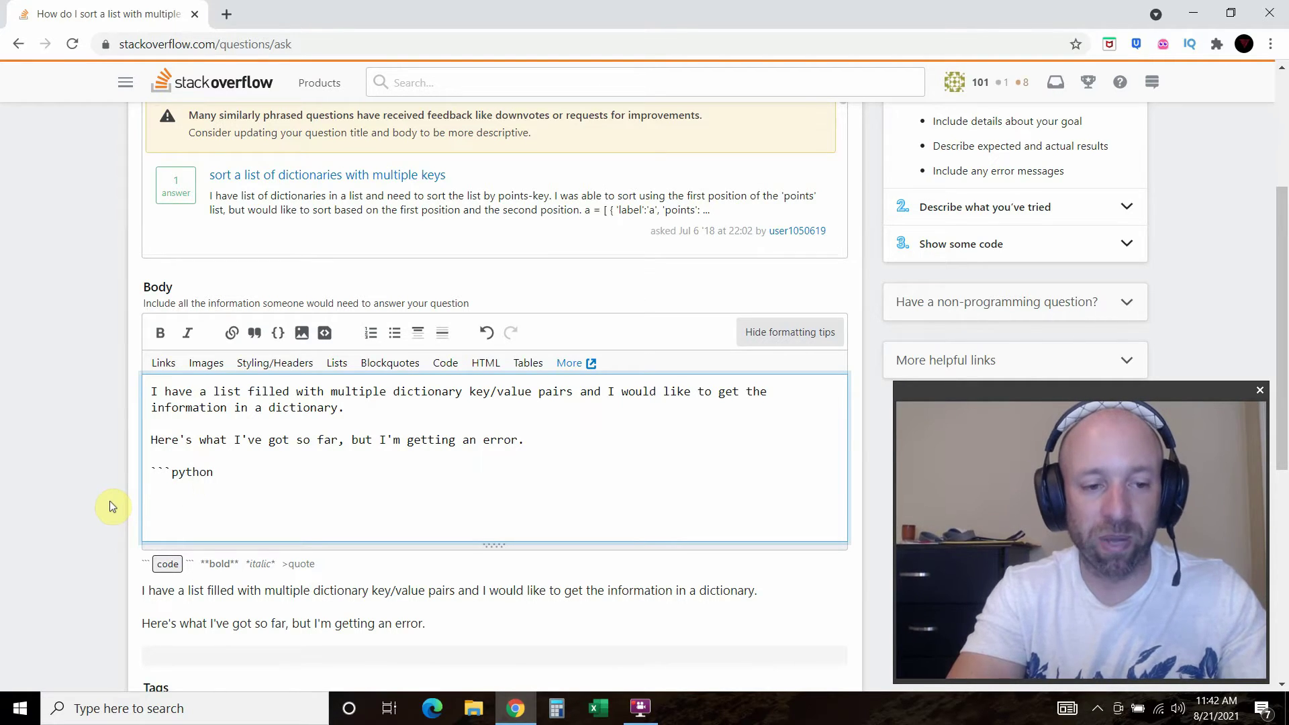
pyautogui.press('Return')
pyautogui.write('print(')
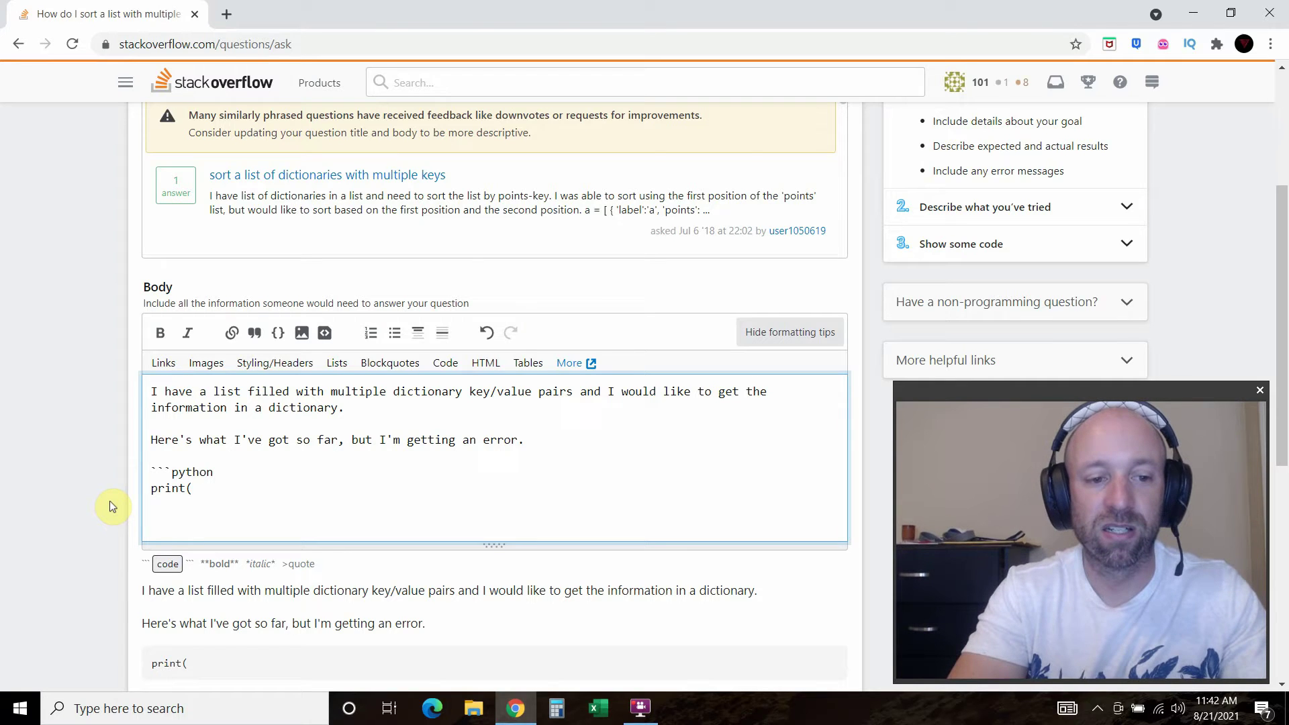
pyautogui.write('variable)')
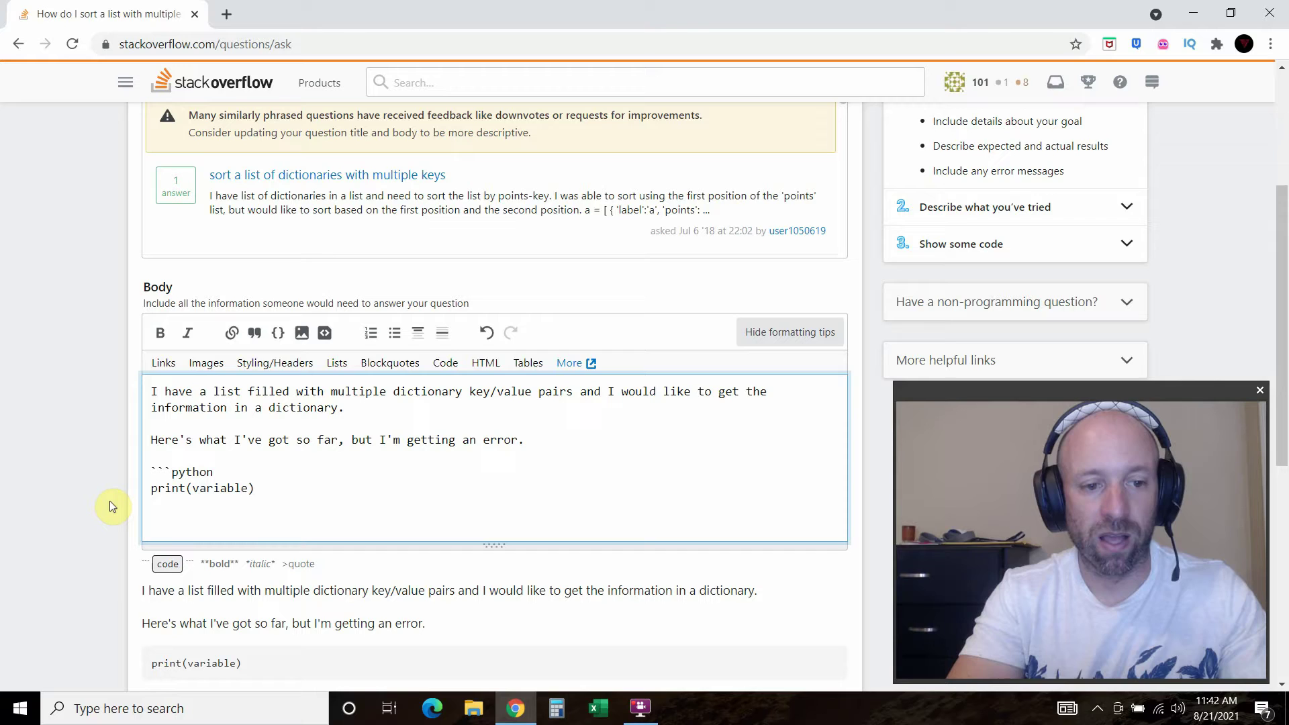
pyautogui.press('Return')
pyautogui.write('```')
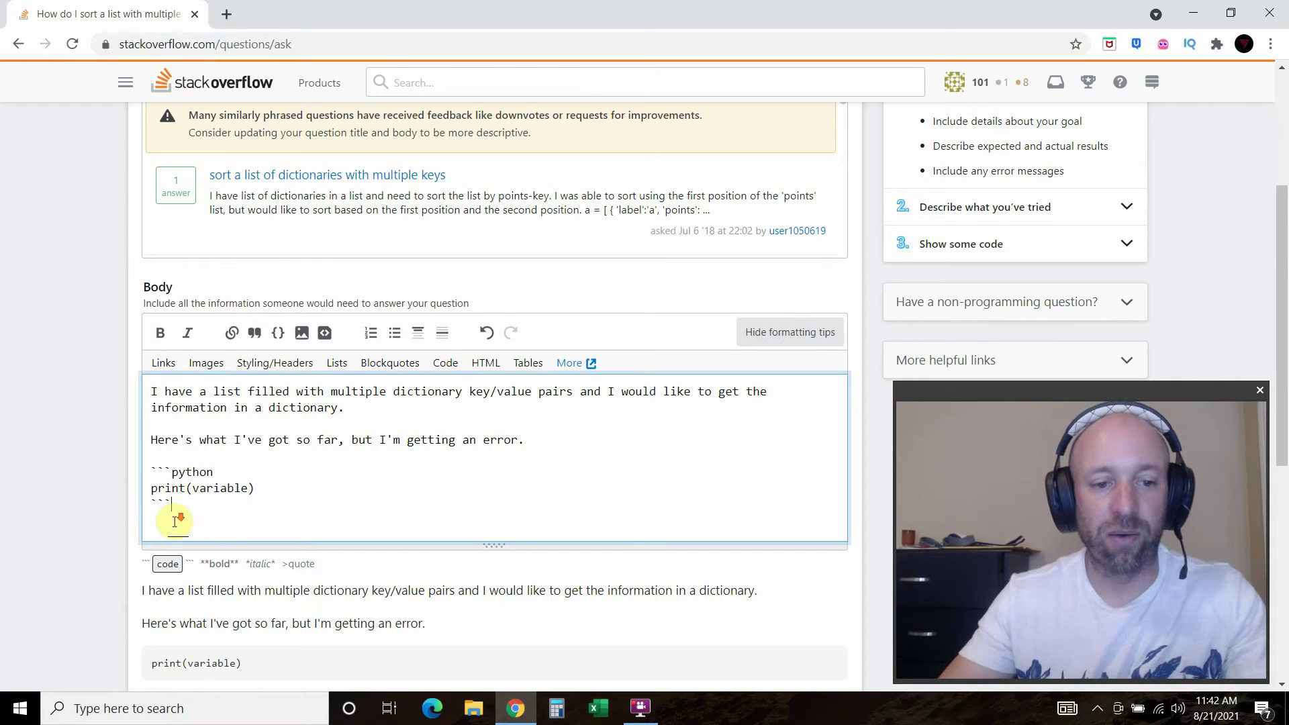
pyautogui.scroll(-2, 110, 501)
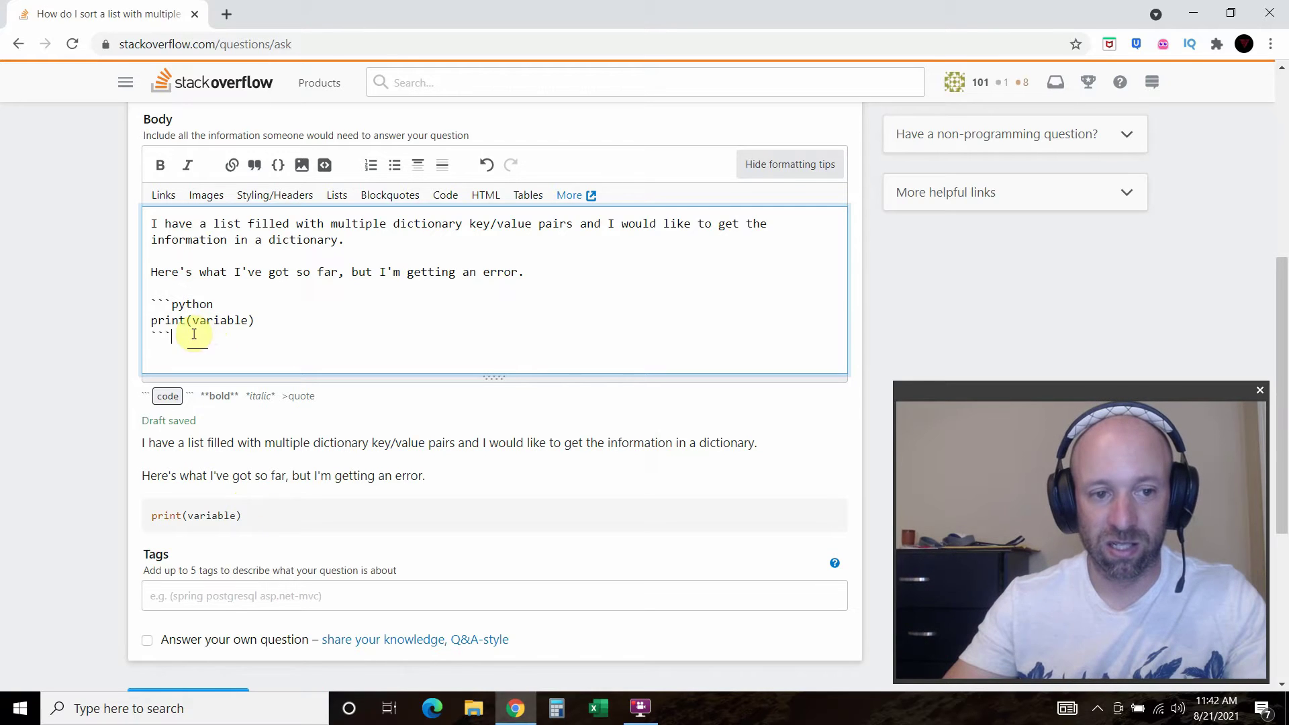
# Replace the fenced block with plain lines 'import lirbary' and 'print(variable)'
pyautogui.moveTo(174, 335); pyautogui.dragTo(154, 301)
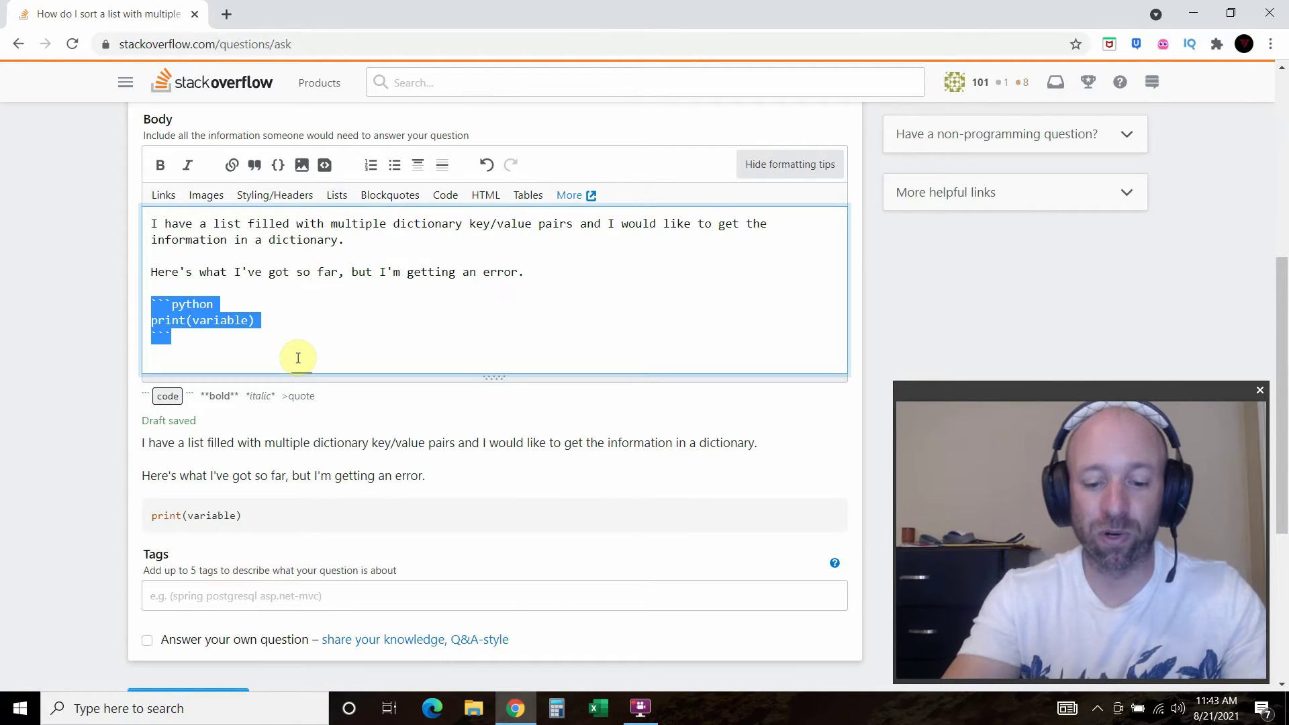
pyautogui.write('impo')
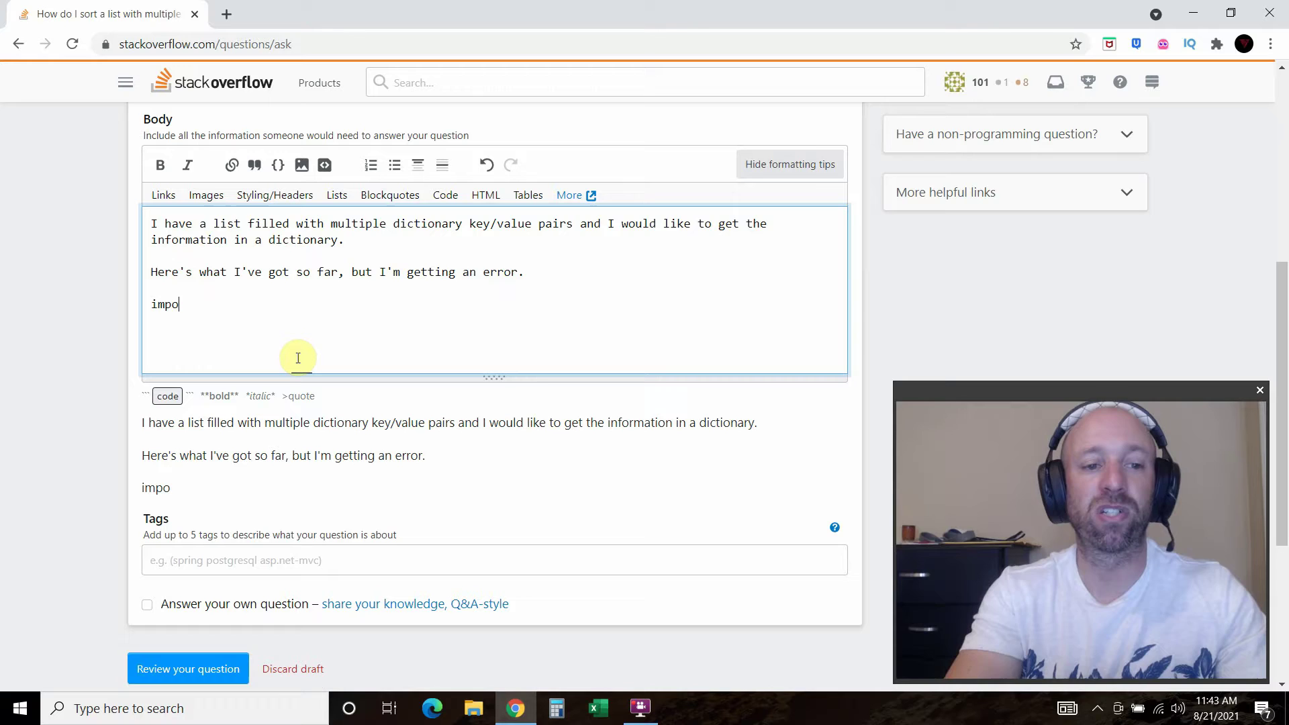
pyautogui.write('rt t')
pyautogui.press('BackSpace')
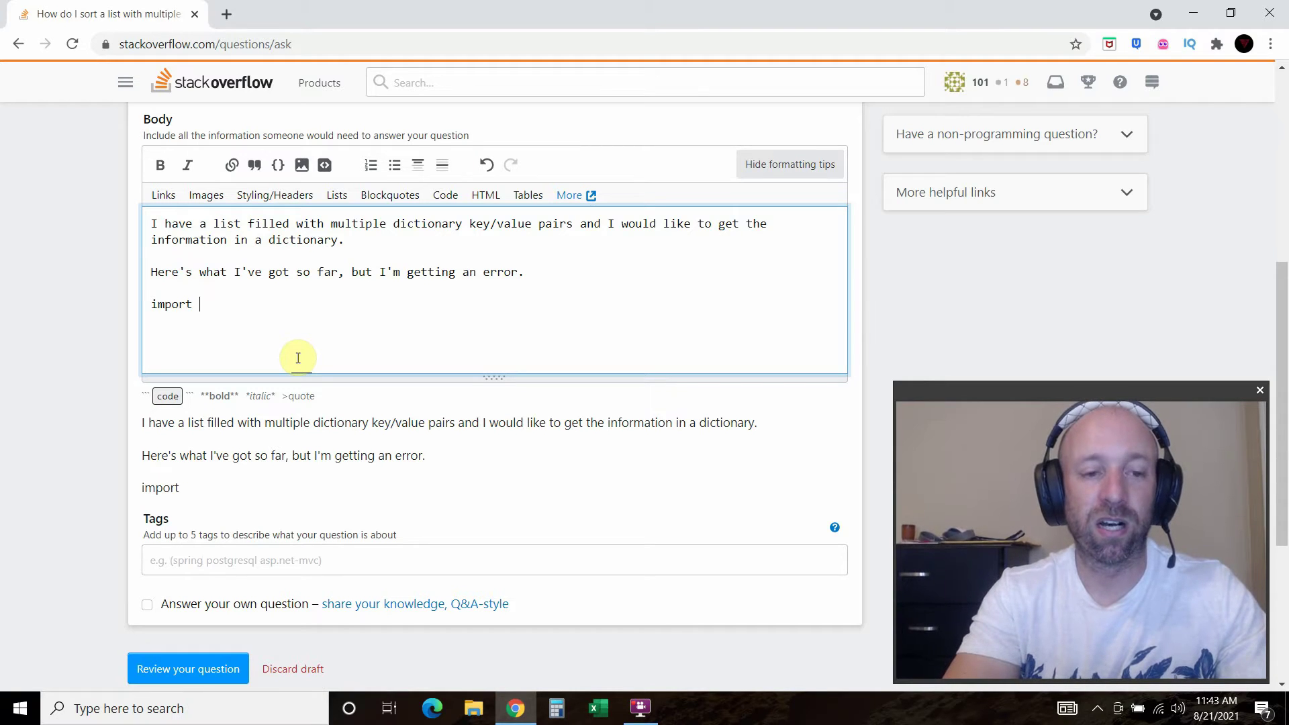
pyautogui.write('lirbary')
pyautogui.press('Return')
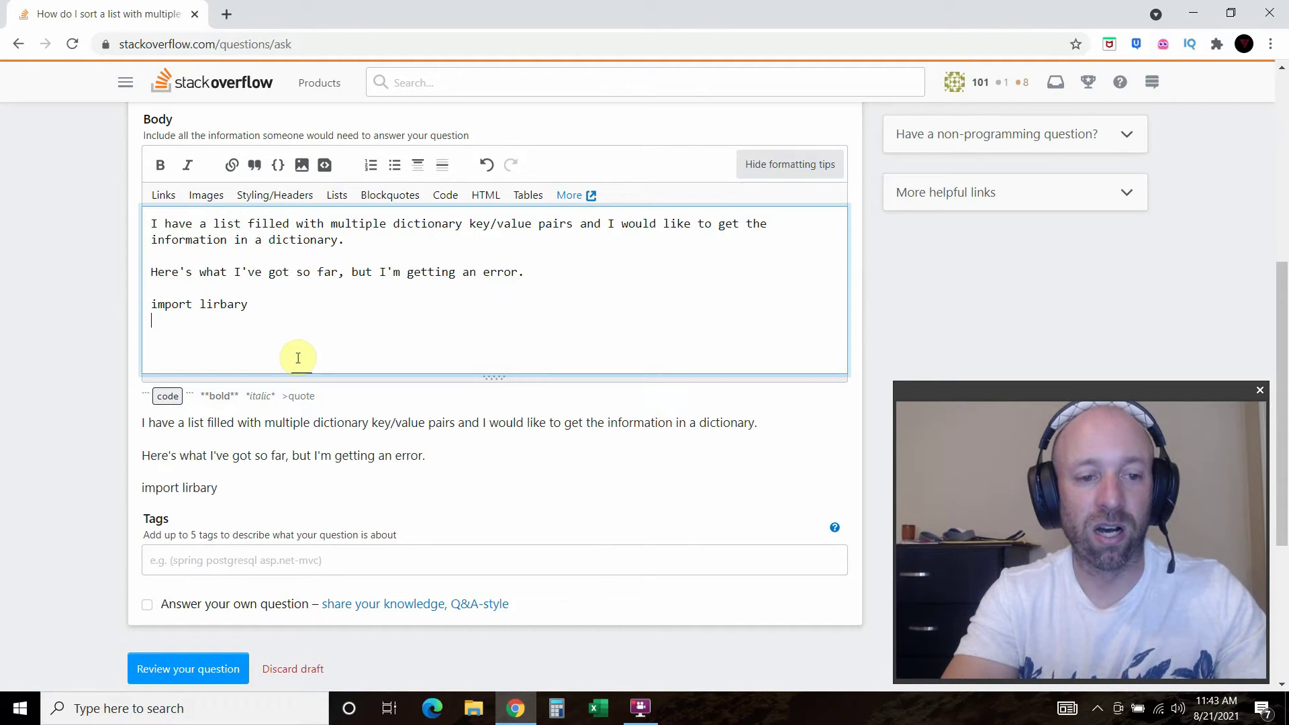
pyautogui.write('print')
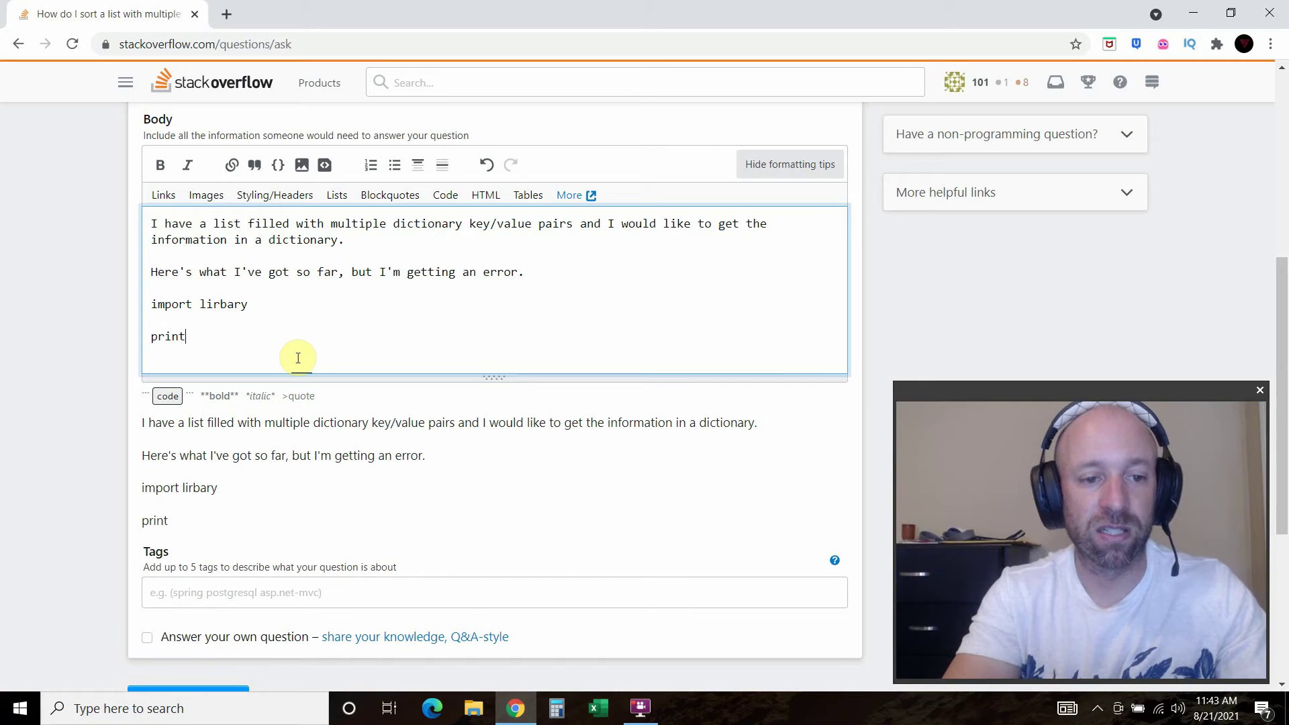
pyautogui.write('(variable')
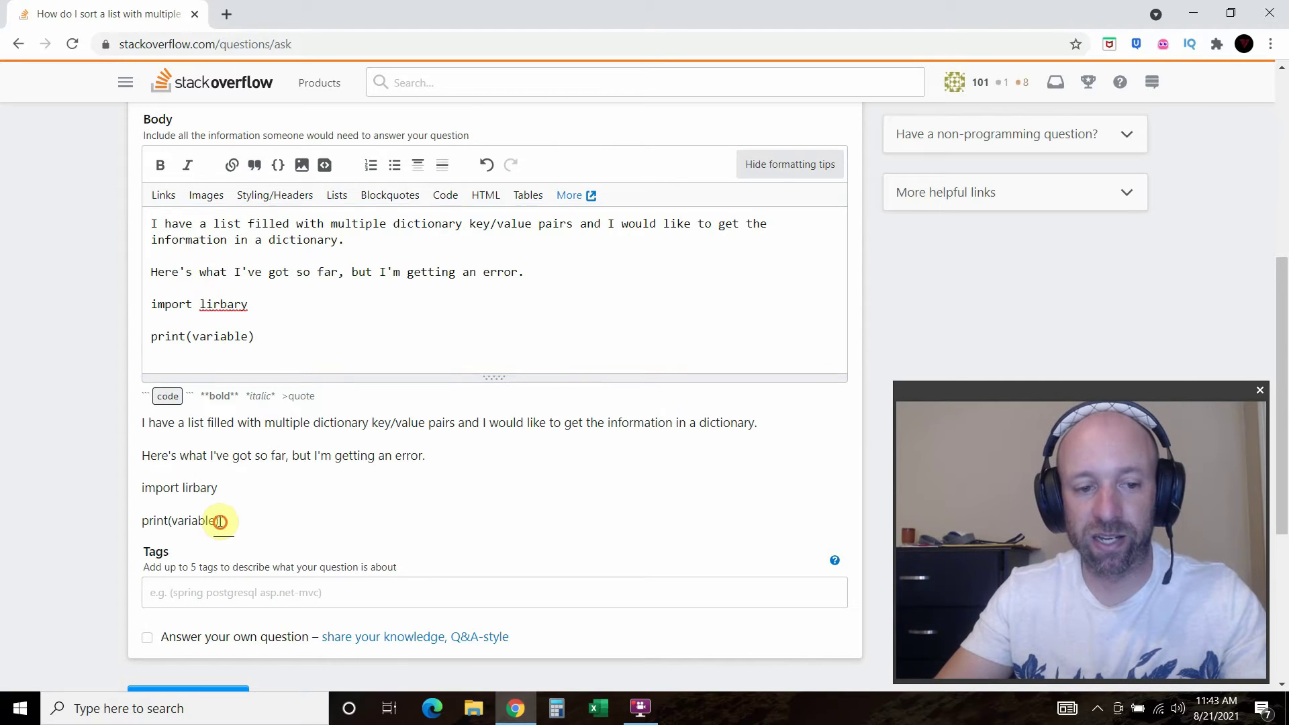
pyautogui.moveTo(219, 522); pyautogui.dragTo(137, 486)
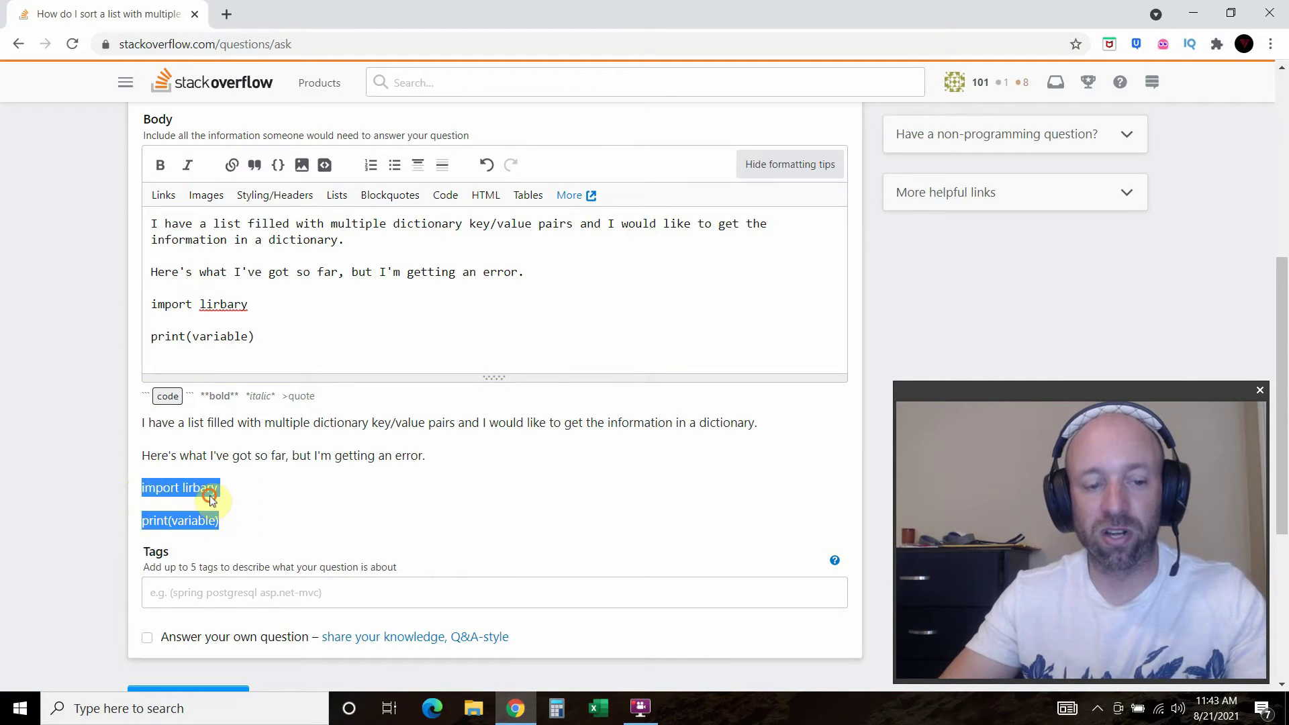
pyautogui.click(206, 516)
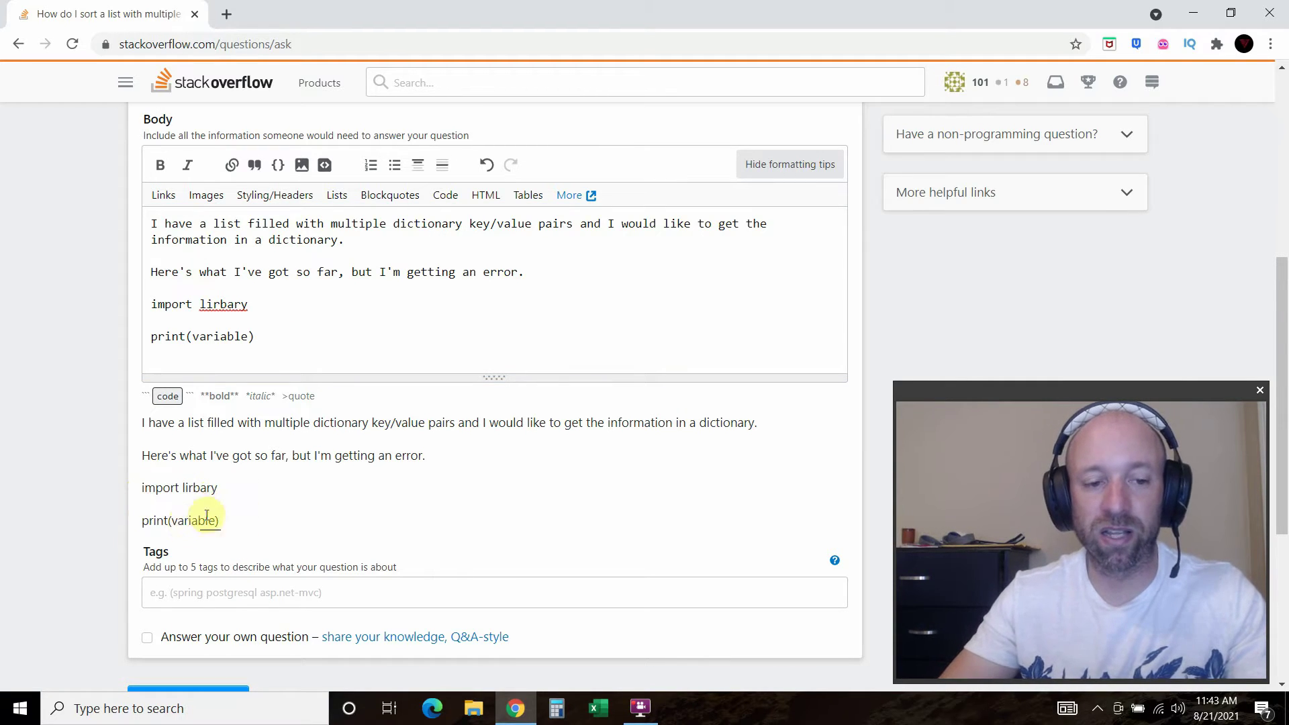
pyautogui.click(221, 304)
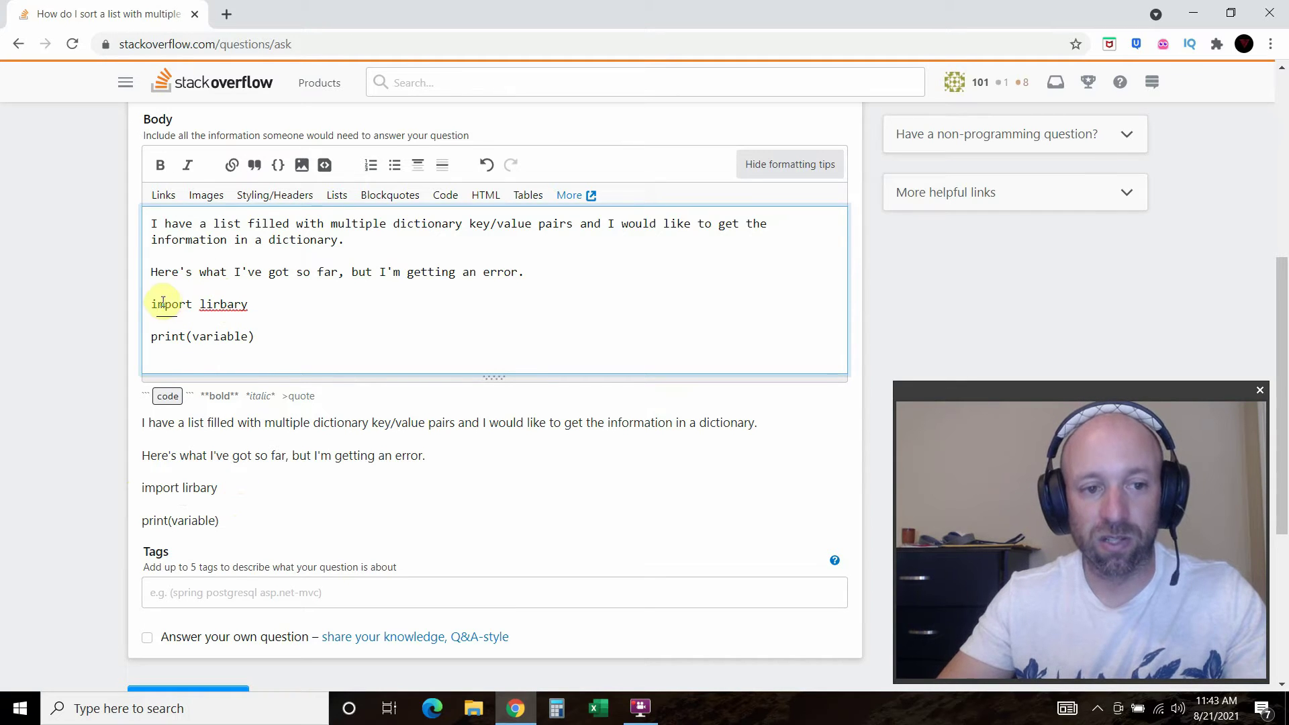
# Wrap 'import lirbary' and 'print(variable)' in a ```python code fence
pyautogui.press('Return')
pyautogui.press('Up')
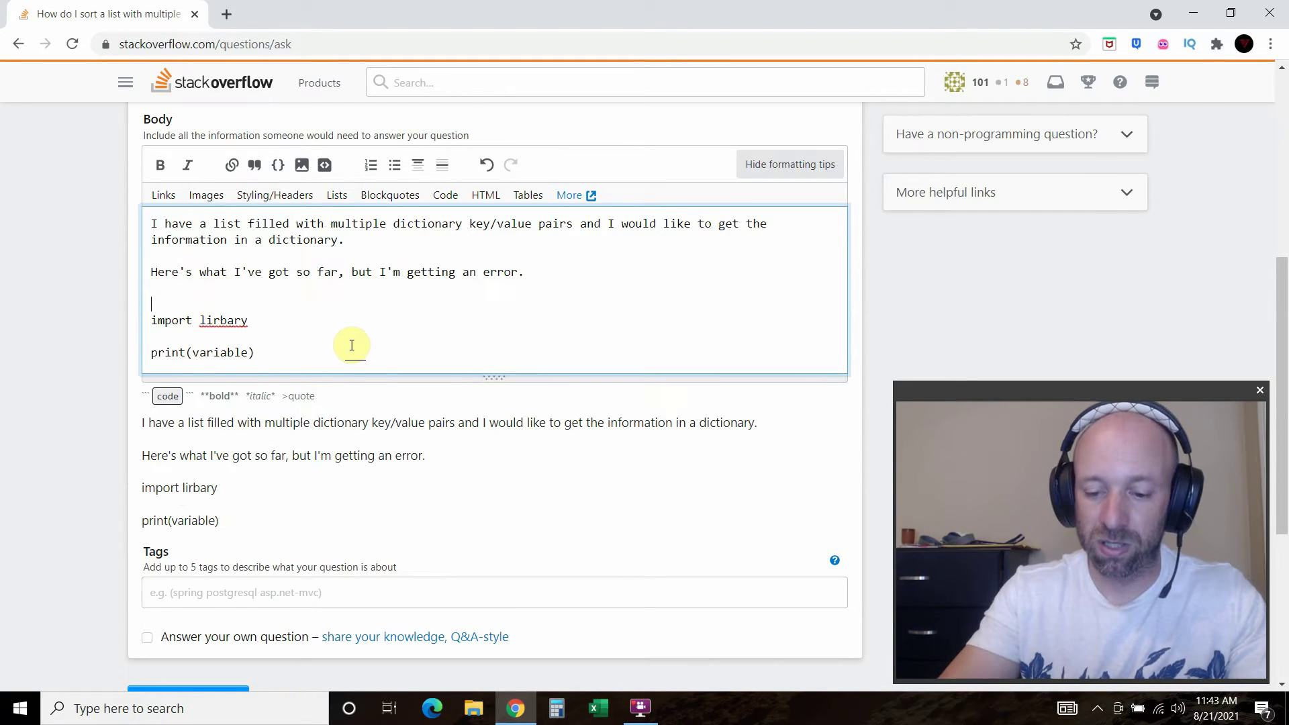
pyautogui.write('```p')
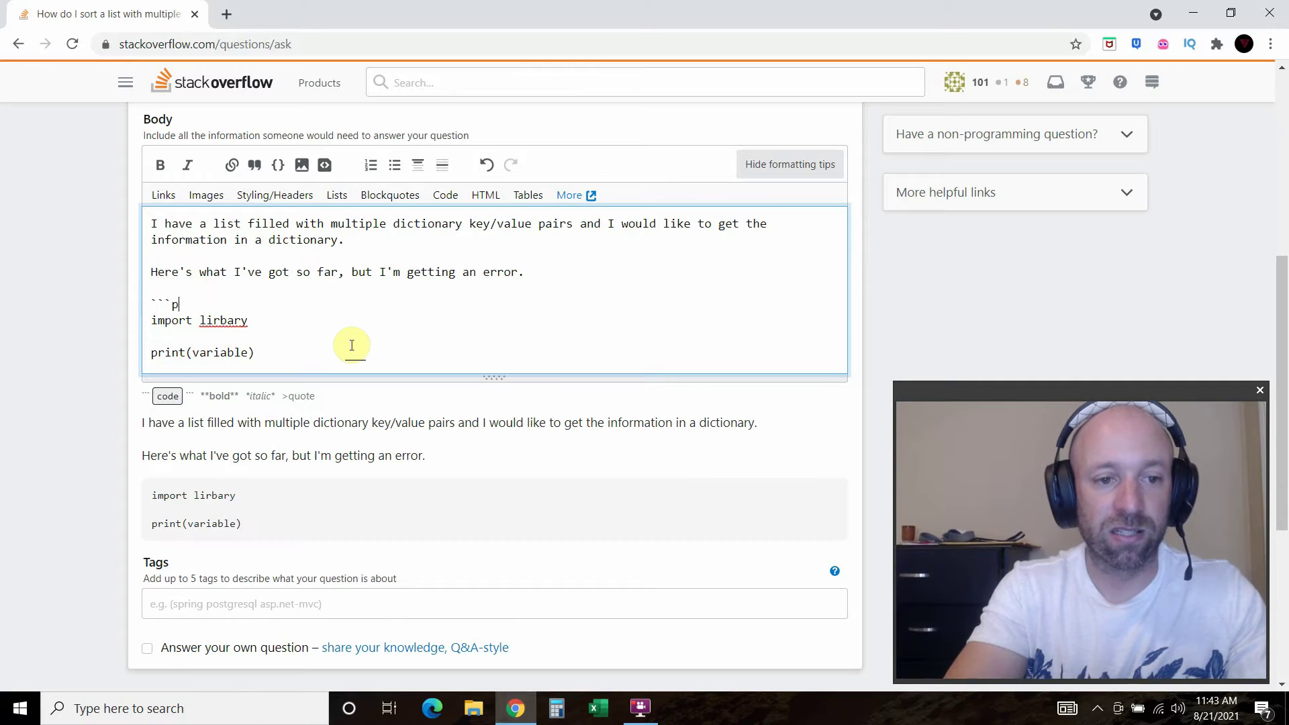
pyautogui.write('ython')
pyautogui.press('Down')
pyautogui.press('Down')
pyautogui.press('Down')
pyautogui.press('Right')
pyautogui.press('Right')
pyautogui.press('Right')
pyautogui.press('Right')
pyautogui.press('Right')
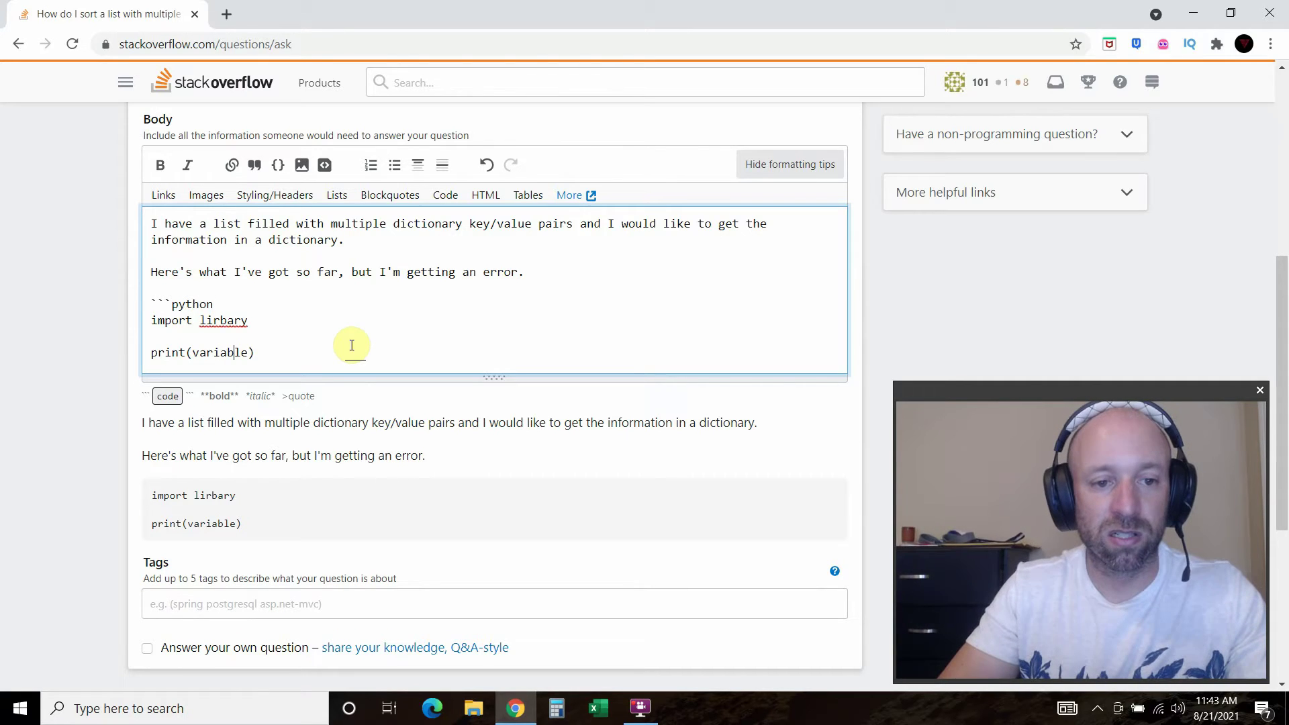
pyautogui.press('End')
pyautogui.press('Return')
pyautogui.write('```')
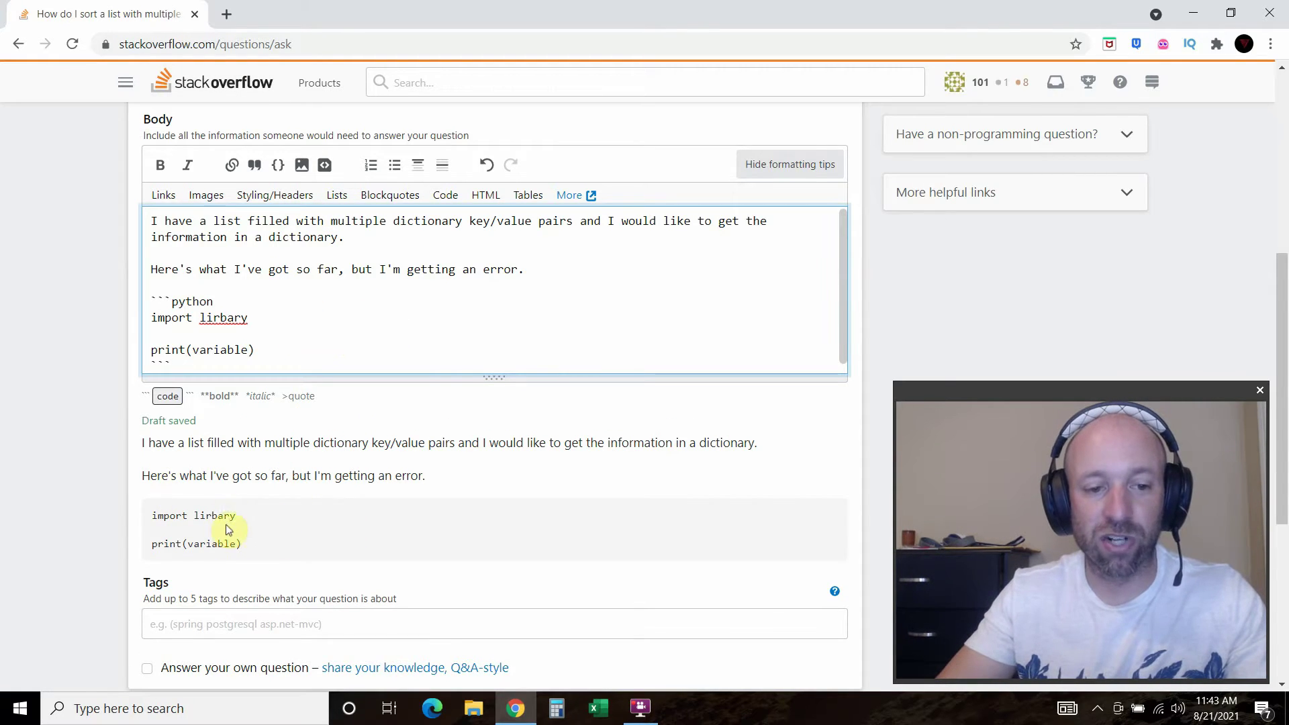
# Move from the Tags field back into the Body editor
pyautogui.scroll(-1, 178, 540)
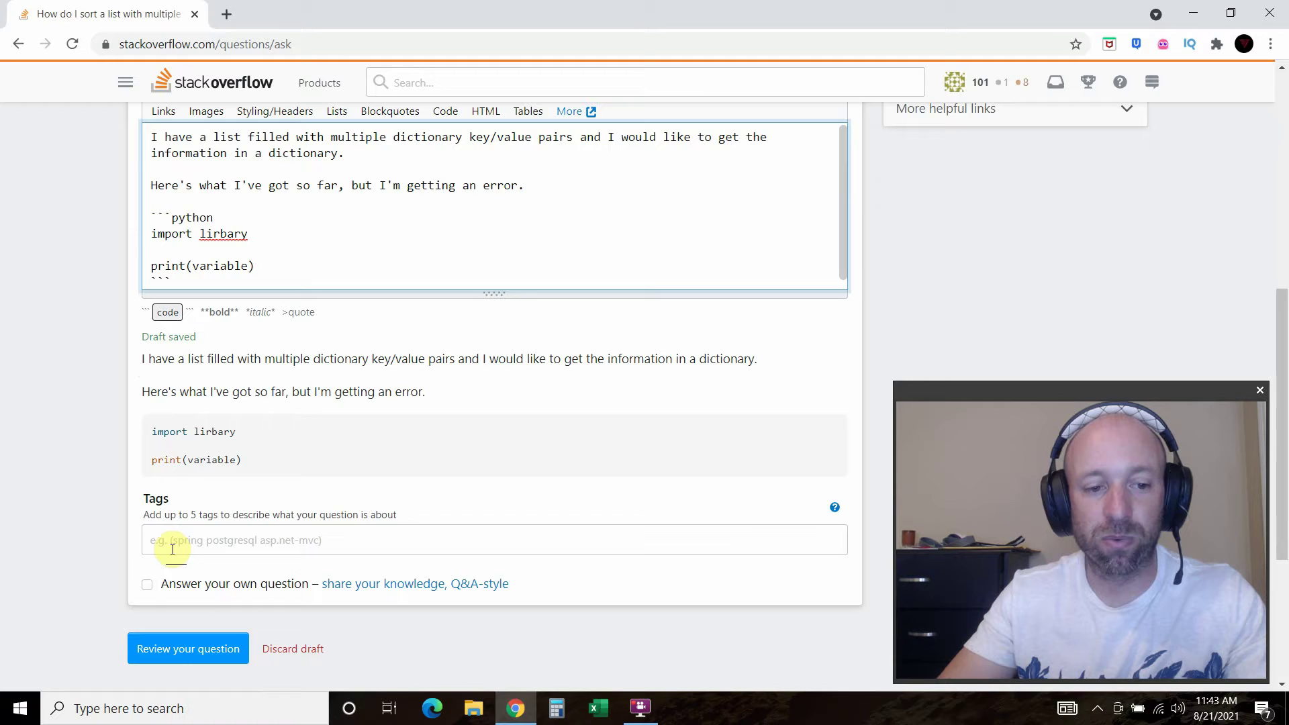
pyautogui.click(172, 545)
pyautogui.hotkey('shift', 'Tab')
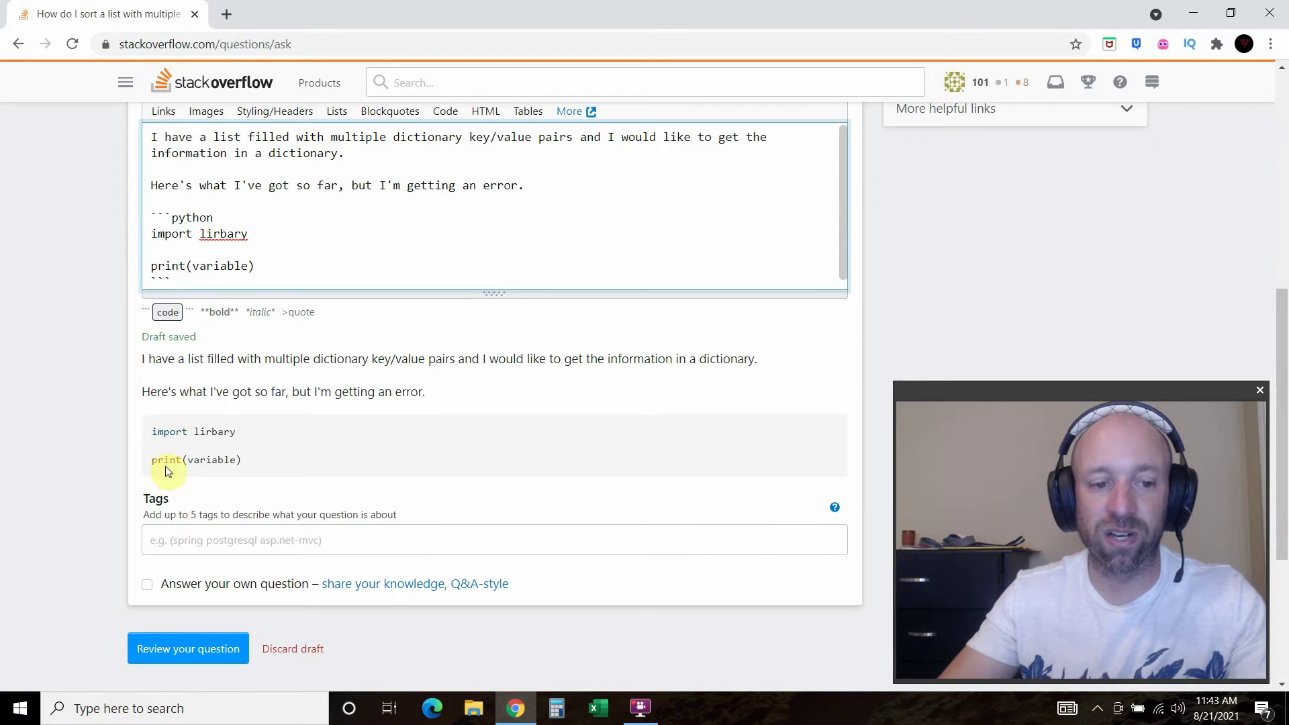
pyautogui.scroll(1, 195, 436)
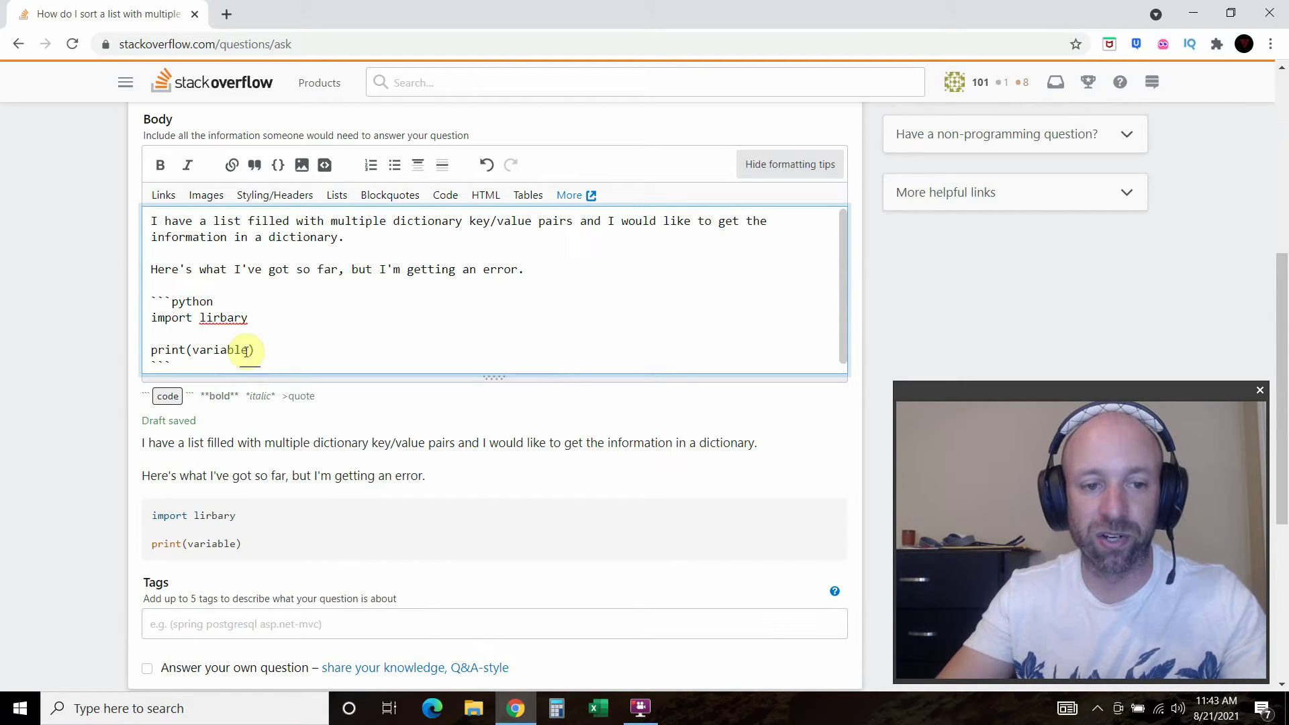
# Below the closing fence, add the line 'Then this is the error I'm getting.' and a new line
pyautogui.moveTo(216, 366); pyautogui.dragTo(194, 339)
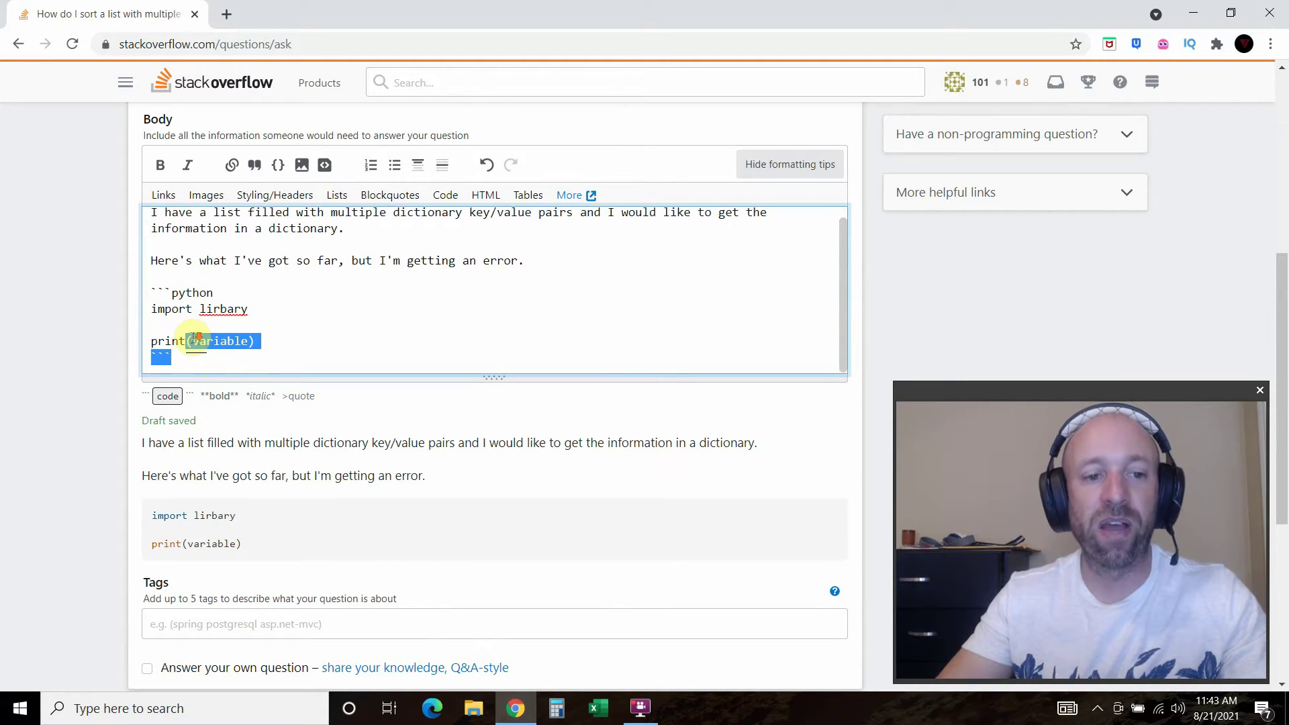
pyautogui.click(181, 369)
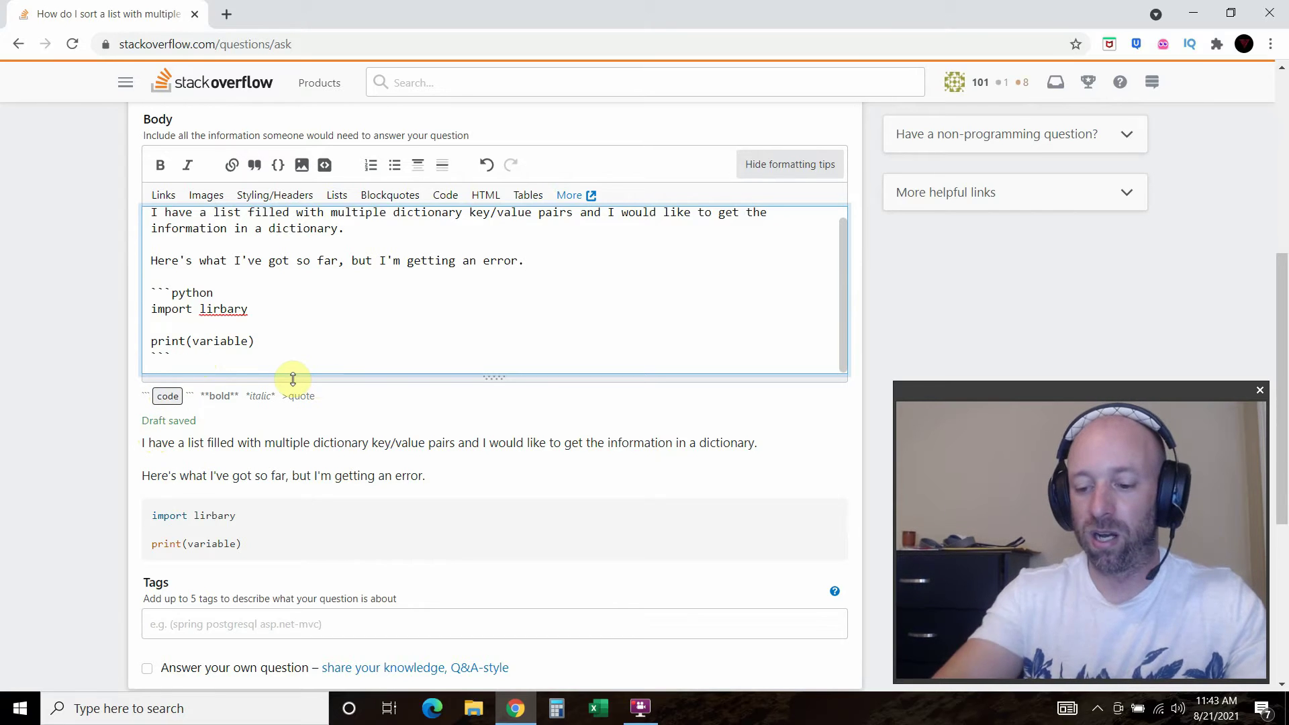
pyautogui.press('Return')
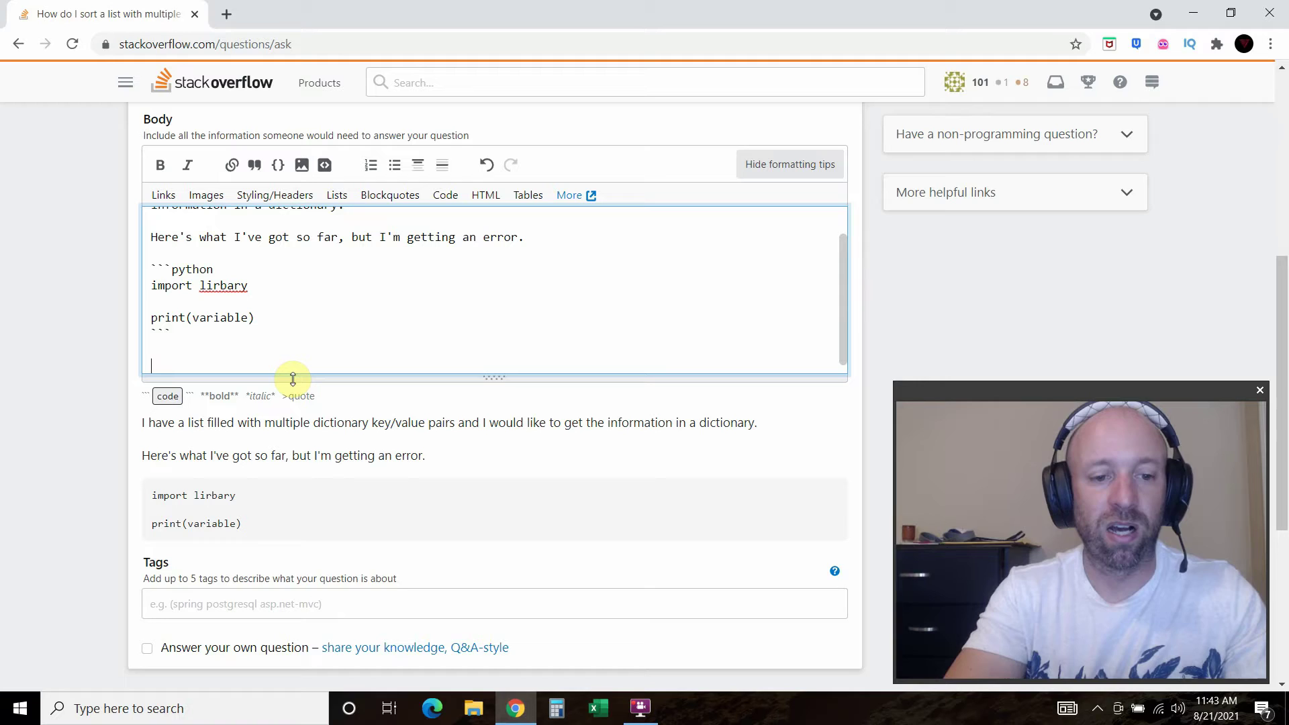
pyautogui.write('And then th')
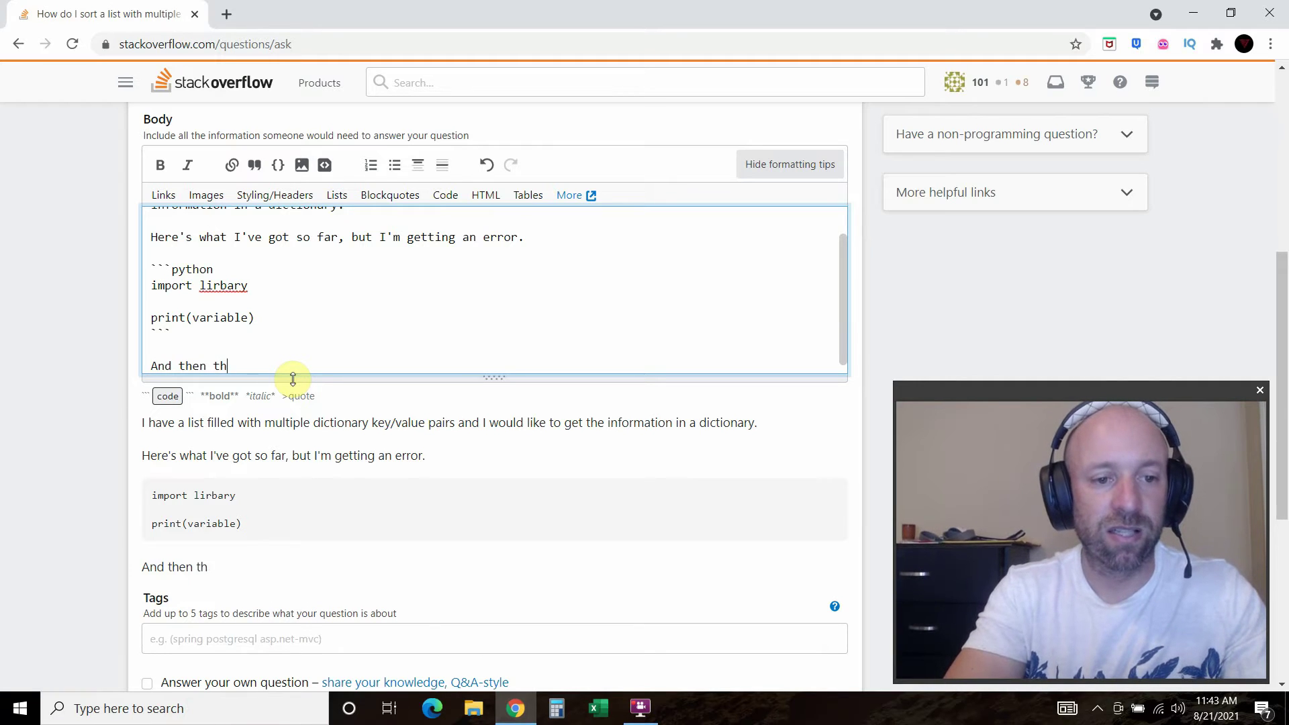
pyautogui.press('BackSpace')
pyautogui.press('BackSpace')
pyautogui.press('BackSpace')
pyautogui.press('BackSpace')
pyautogui.press('BackSpace')
pyautogui.press('BackSpace')
pyautogui.press('BackSpace')
pyautogui.press('BackSpace')
pyautogui.write('T')
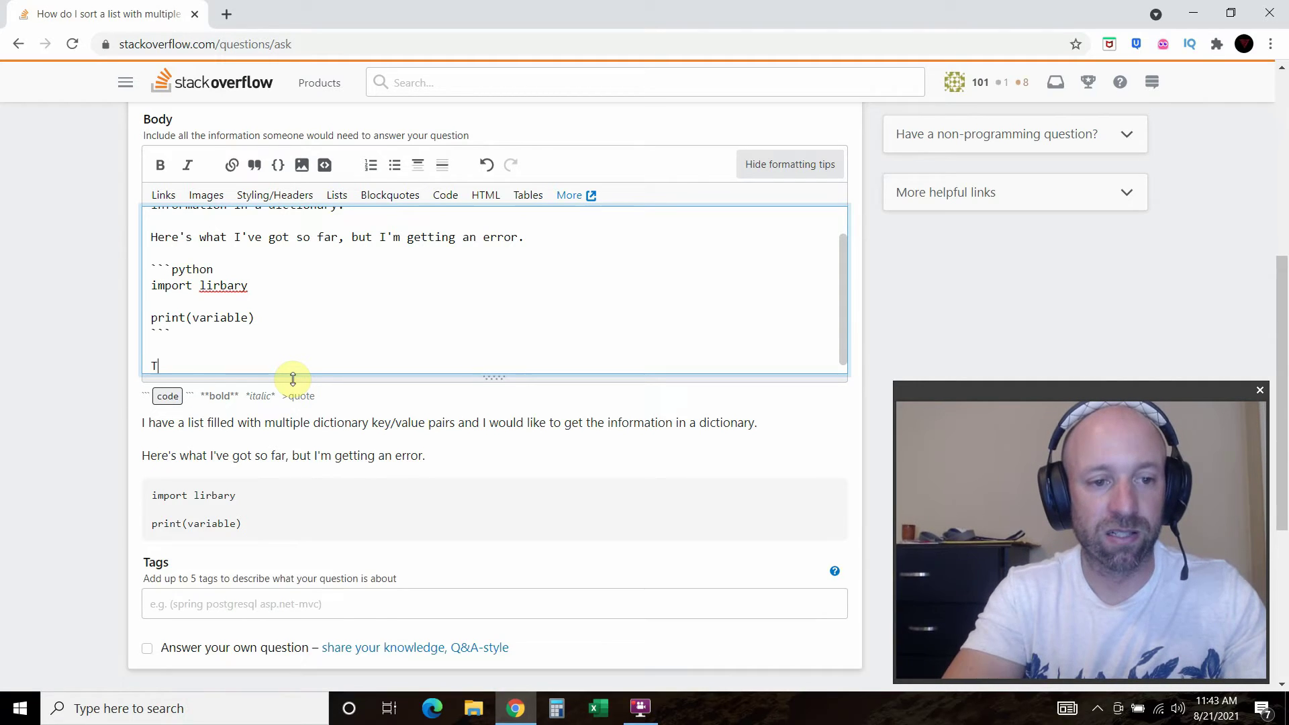
pyautogui.write("hen this is the code I'm gett")
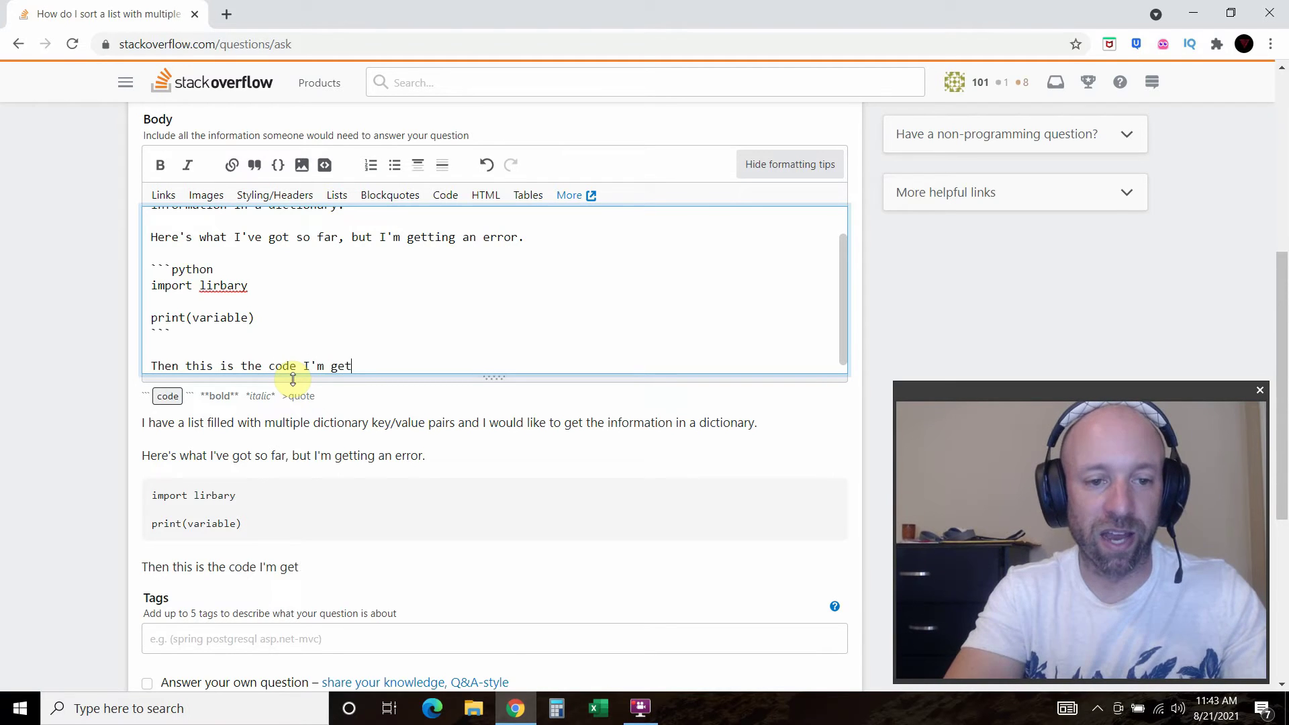
pyautogui.press('BackSpace')
pyautogui.press('BackSpace')
pyautogui.press('BackSpace')
pyautogui.press('BackSpace')
pyautogui.press('BackSpace')
pyautogui.press('BackSpace')
pyautogui.press('BackSpace')
pyautogui.press('BackSpace')
pyautogui.press('BackSpace')
pyautogui.press('BackSpace')
pyautogui.write("error I'm getting.")
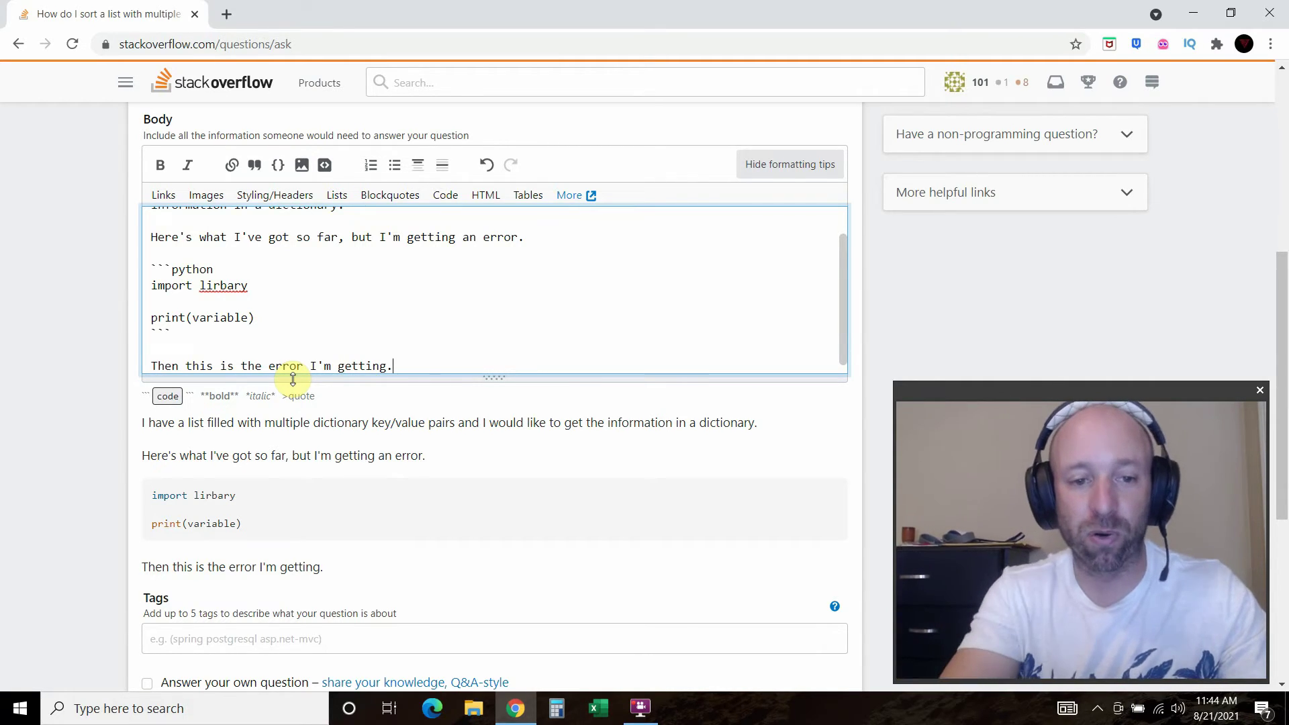
pyautogui.press('Return')
pyautogui.press('Return')
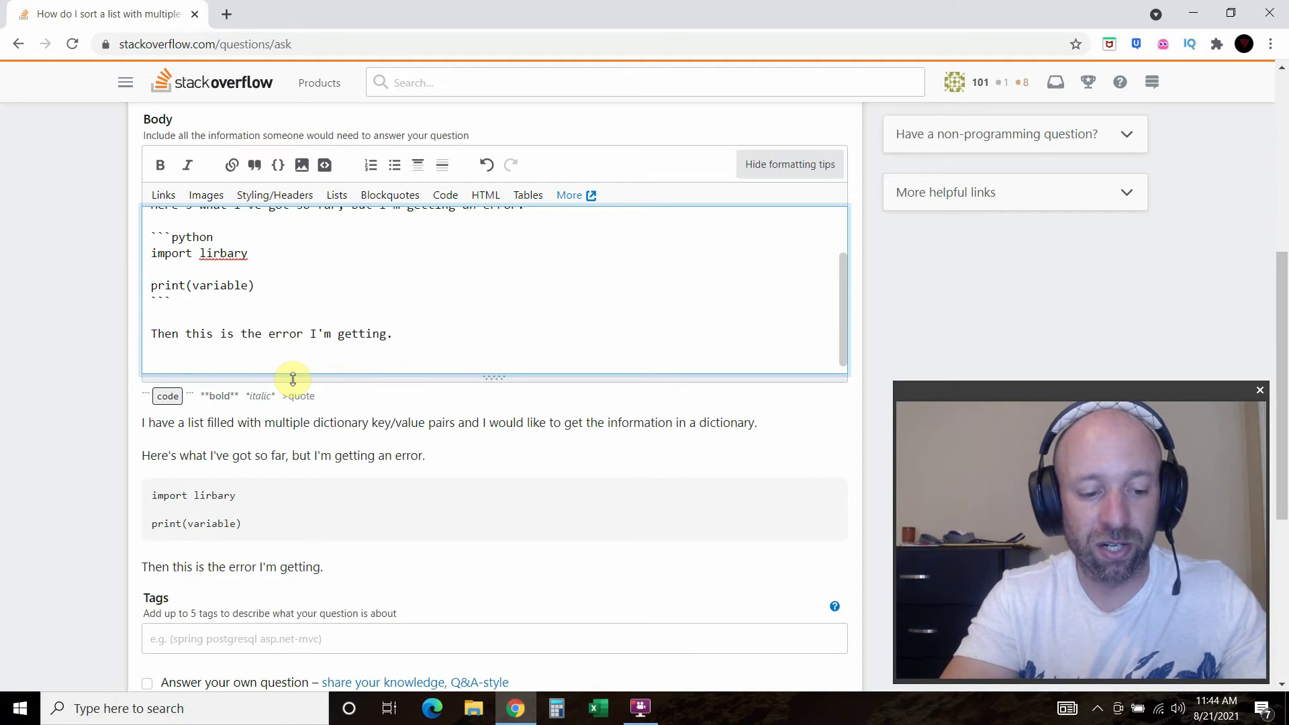
# Add a ```python block reading 'copy and paste your error', then empty the entire question body
pyautogui.write('```pythn')
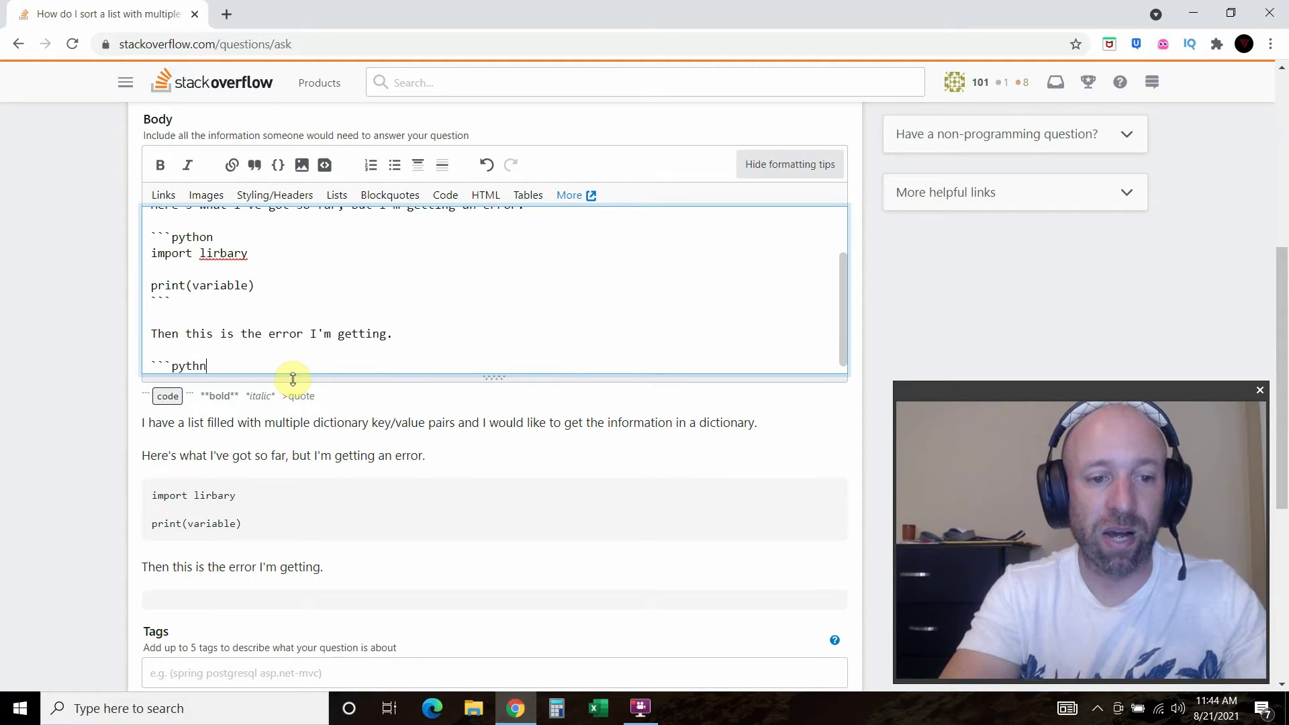
pyautogui.press('BackSpace')
pyautogui.write('on')
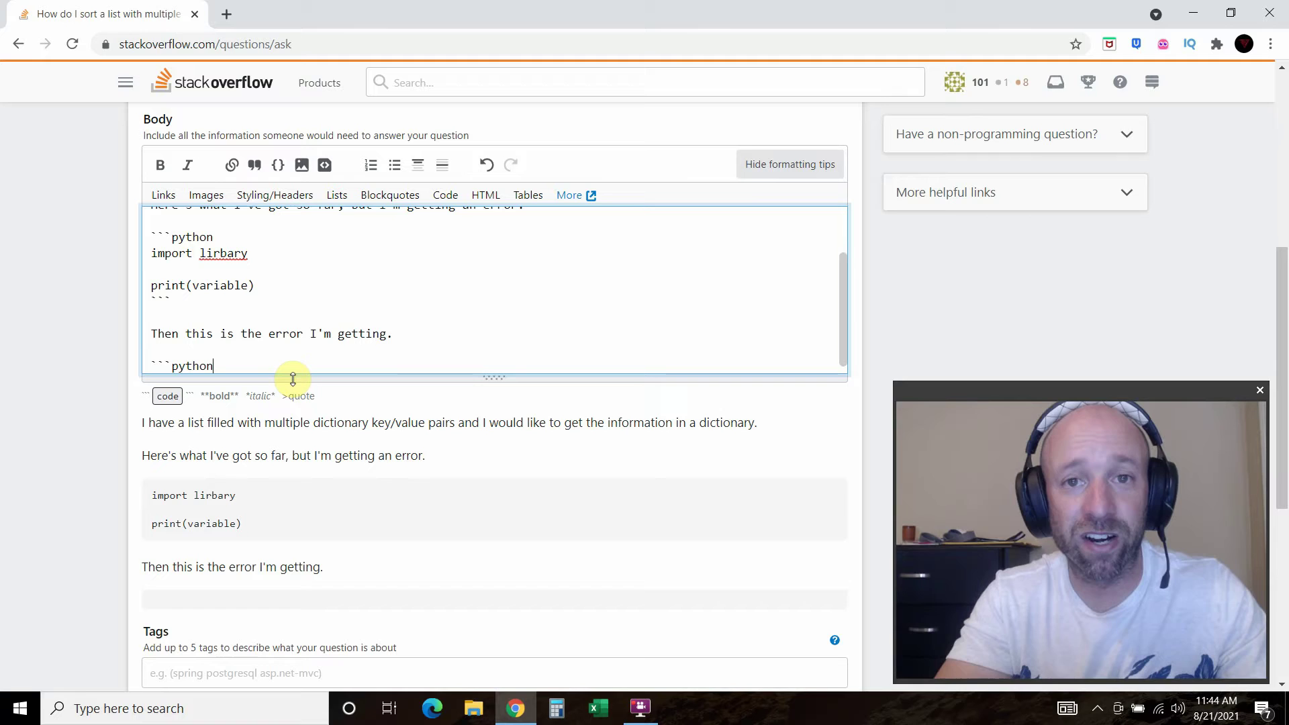
pyautogui.press('Return')
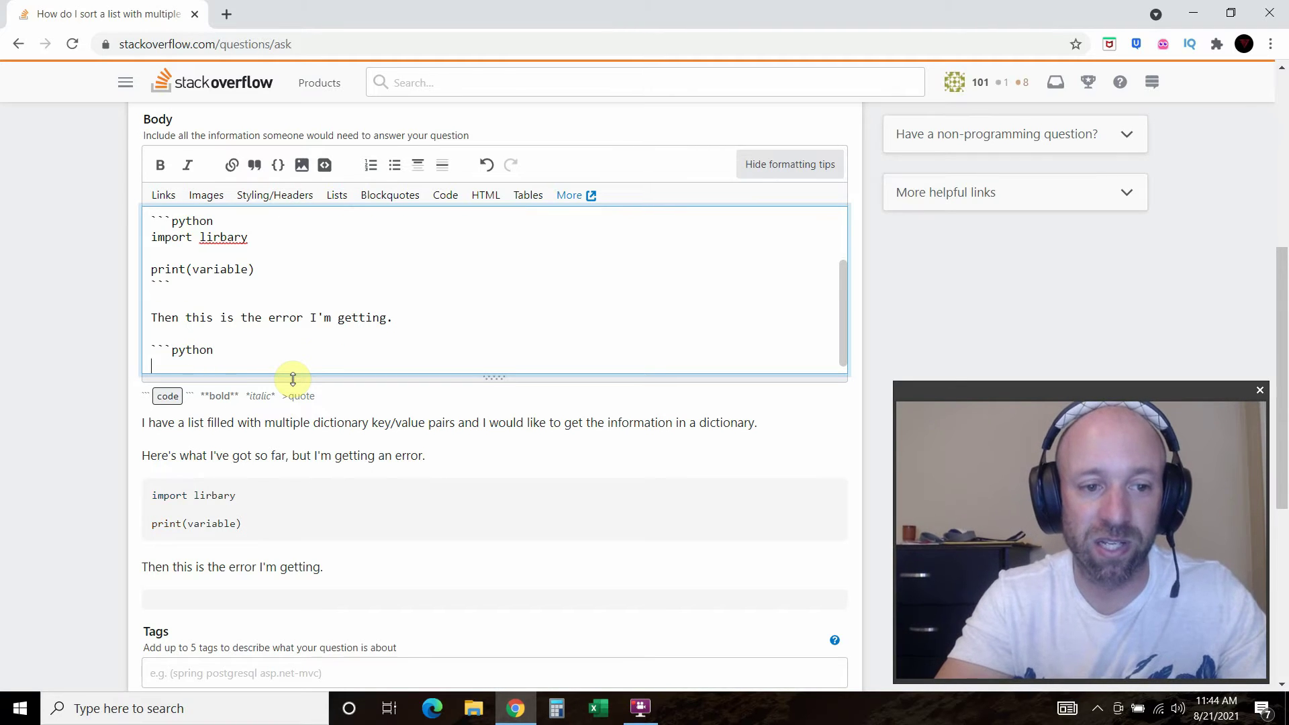
pyautogui.write('yo')
pyautogui.press('BackSpace')
pyautogui.press('BackSpace')
pyautogui.write('co')
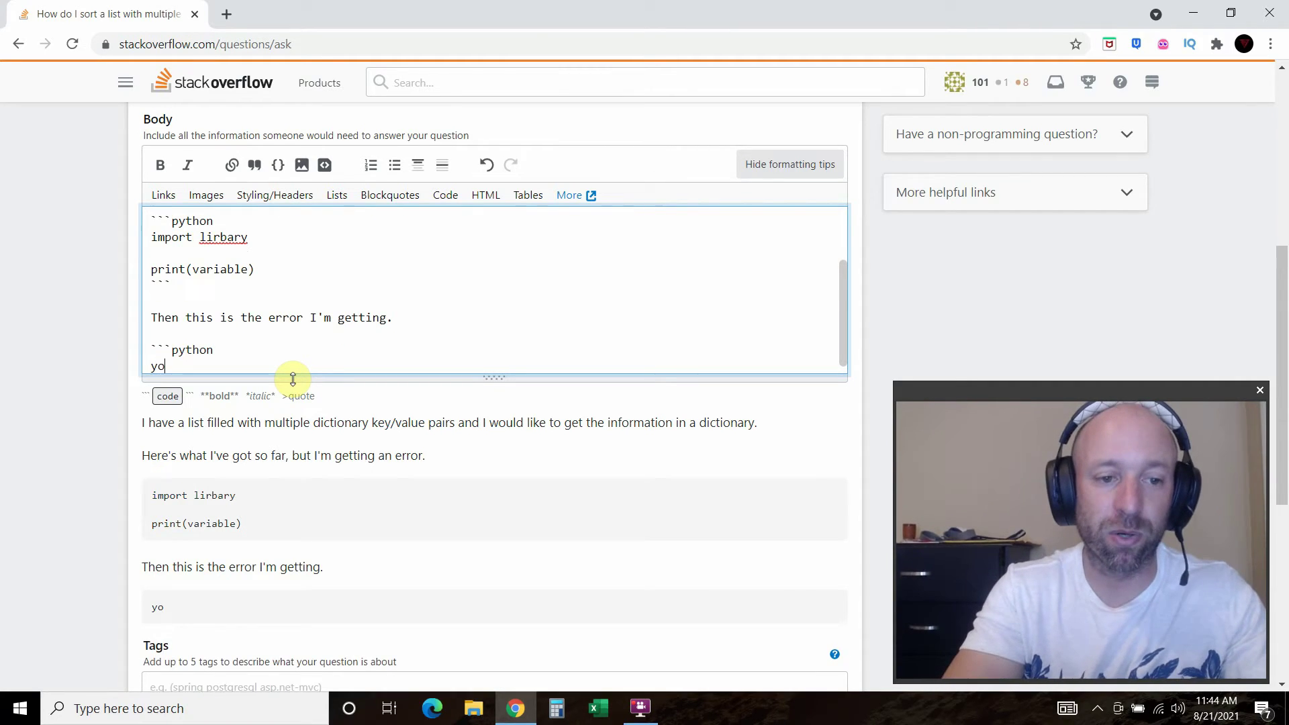
pyautogui.write('py and paste y')
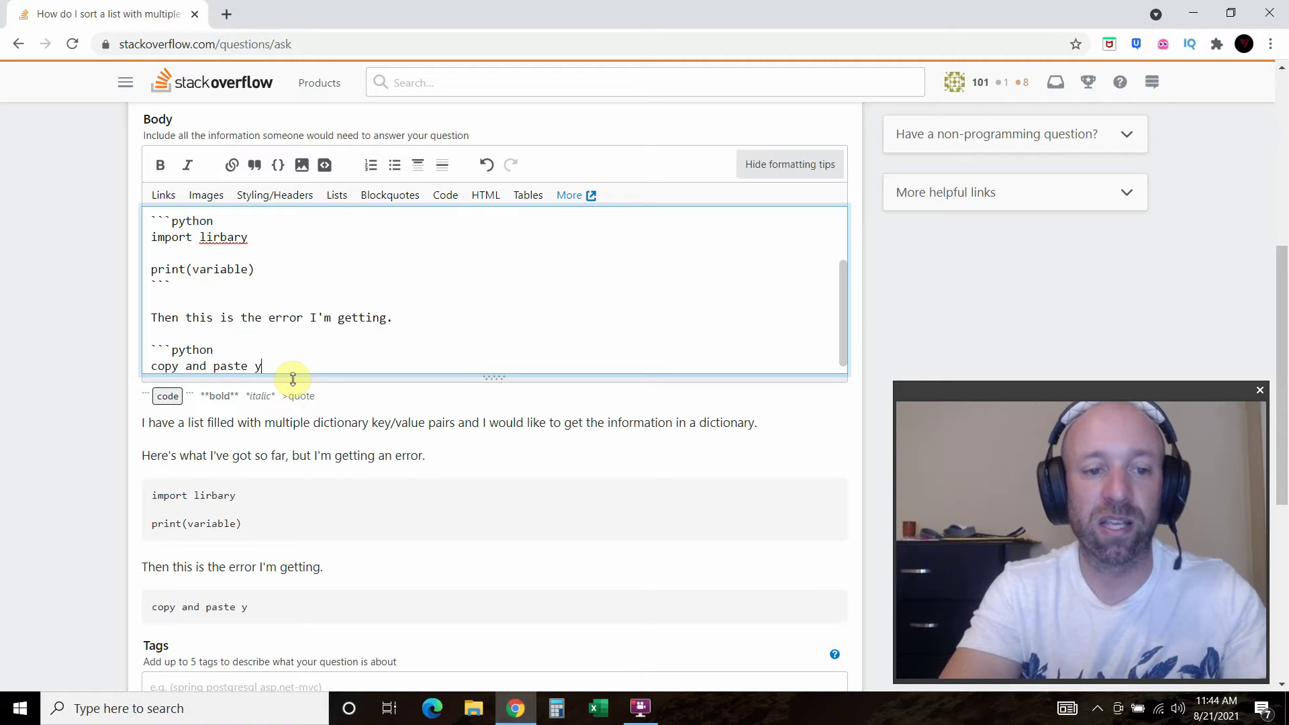
pyautogui.write('our error')
pyautogui.press('Return')
pyautogui.write('11')
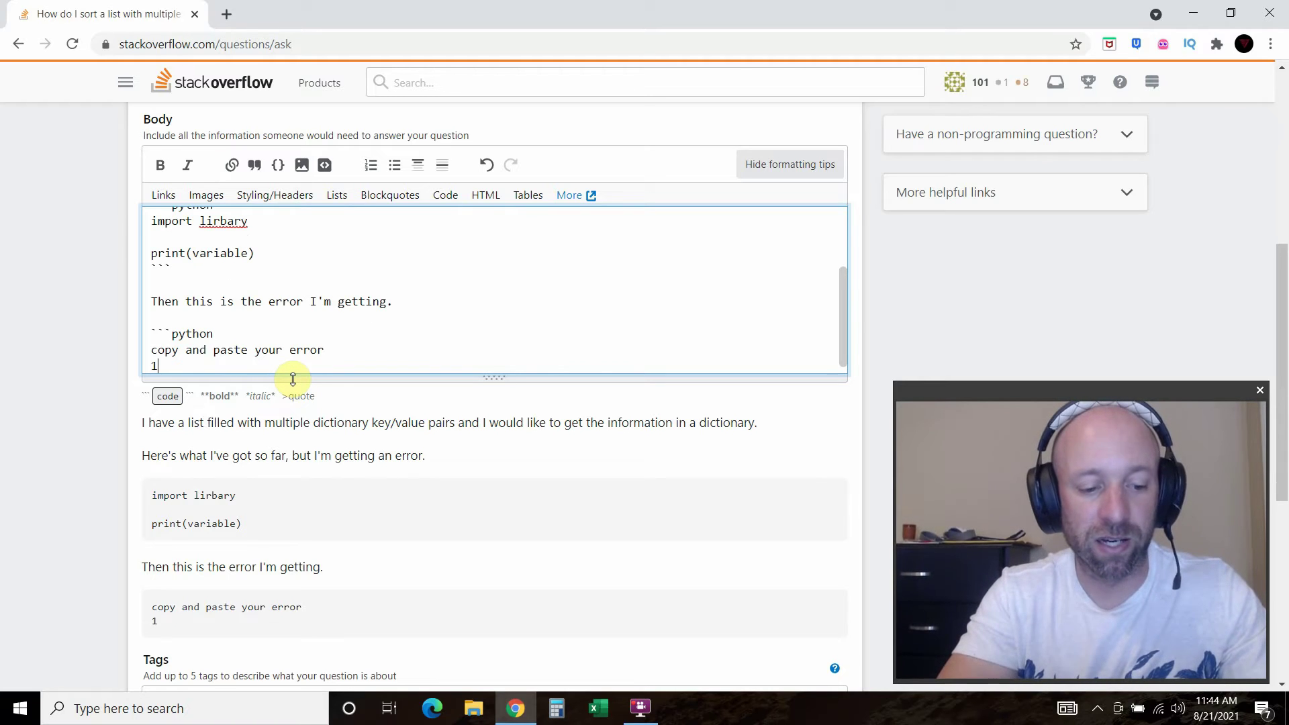
pyautogui.press('BackSpace')
pyautogui.press('BackSpace')
pyautogui.write('```')
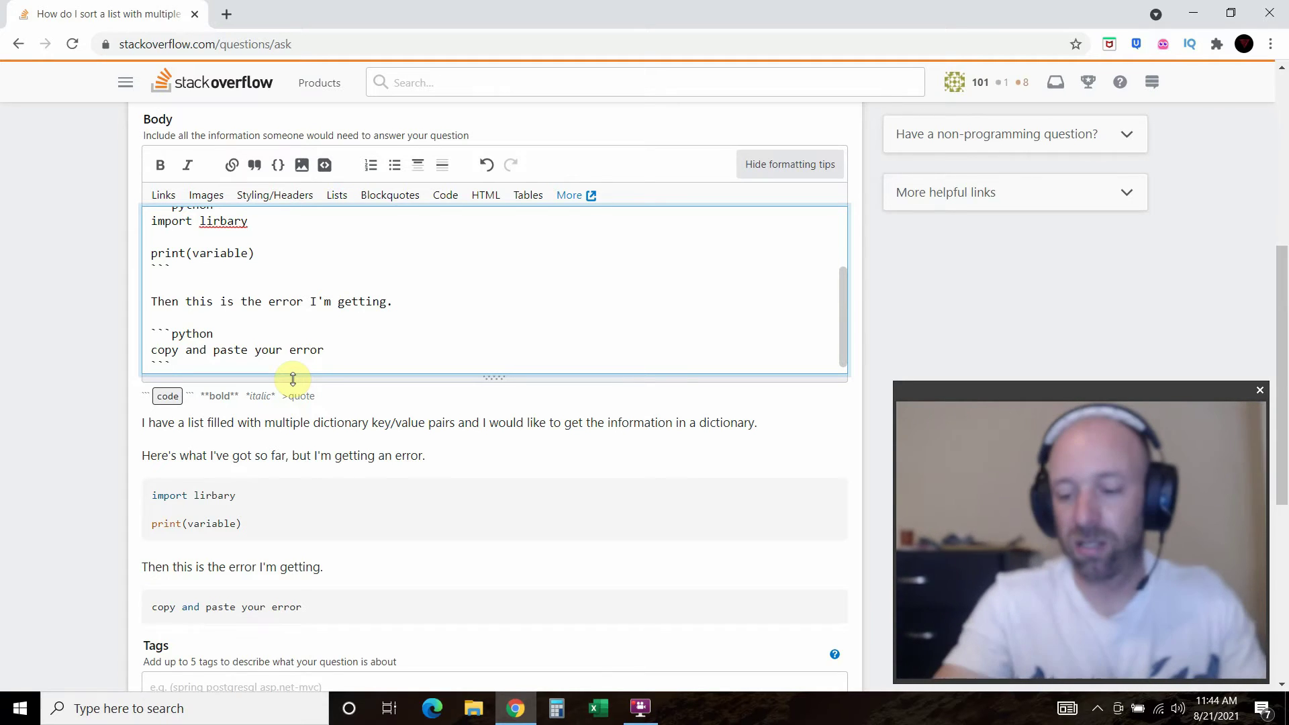
pyautogui.hotkey('ctrl', 'a')
pyautogui.press('BackSpace')
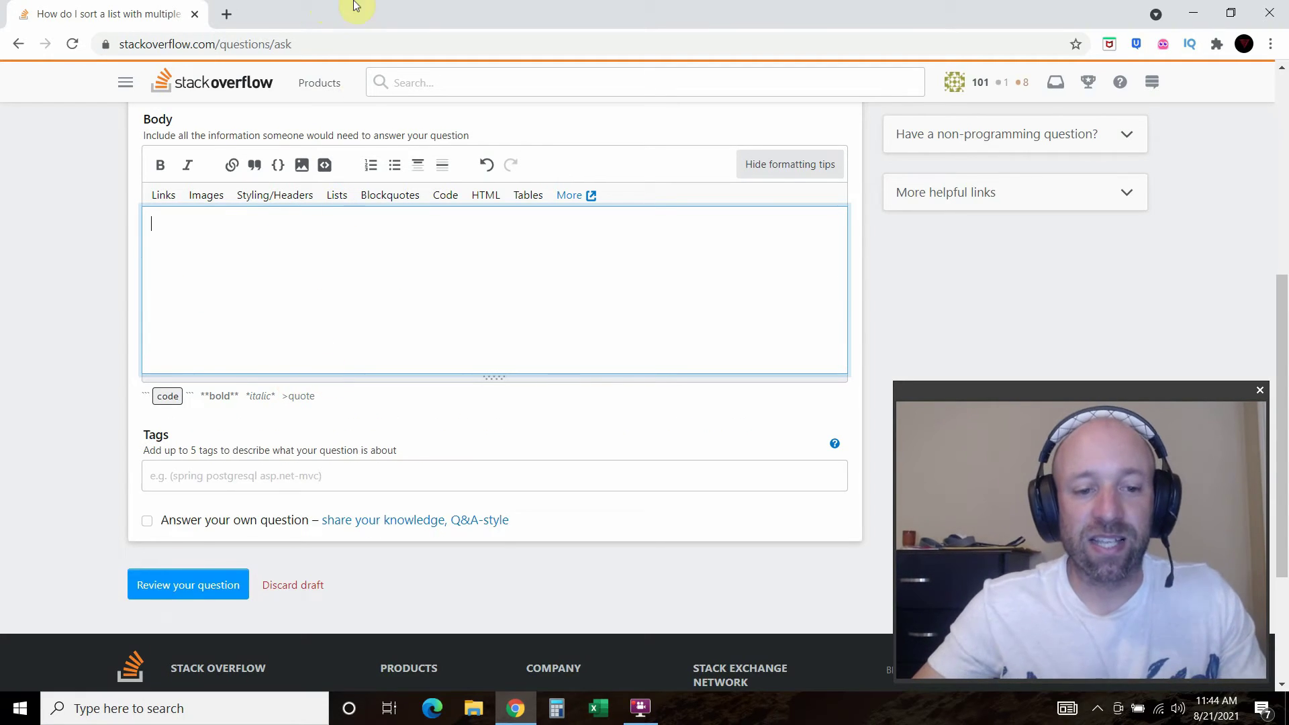
# Discard the question draft and open the answered dictionary question from the inbox notifications
pyautogui.click(311, 586)
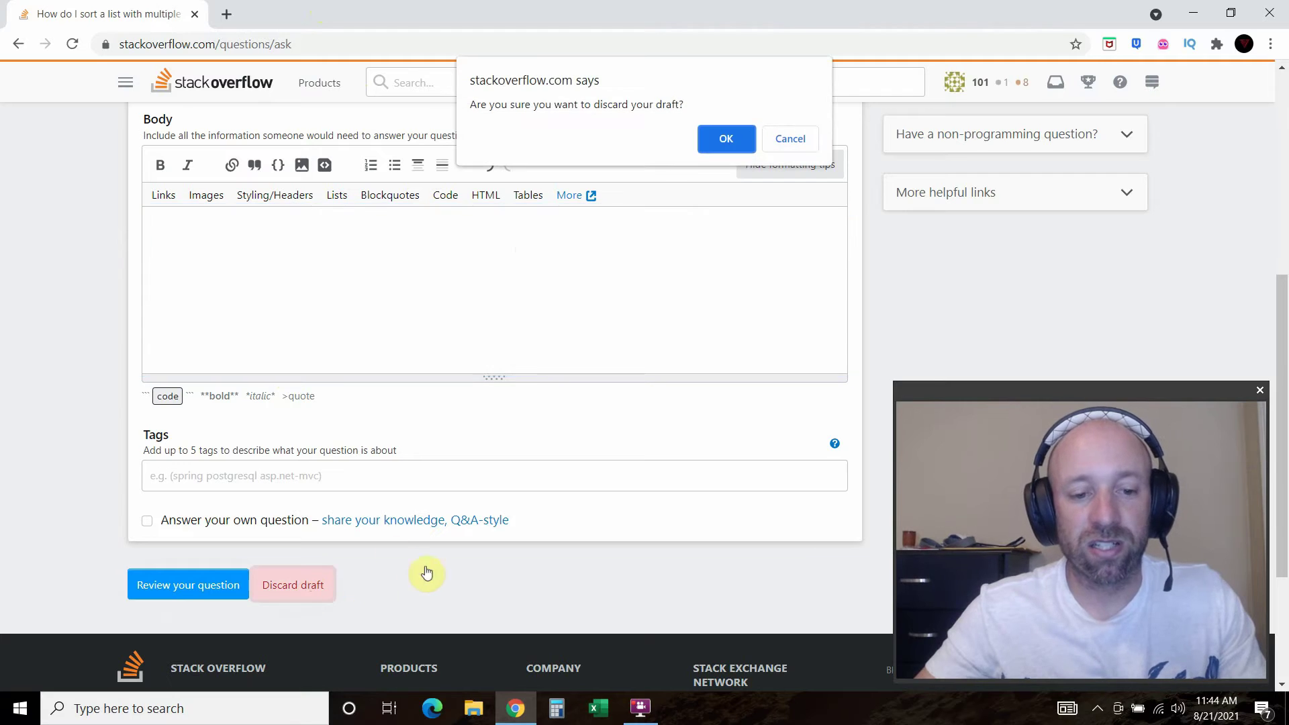
pyautogui.click(728, 138)
pyautogui.click(1058, 83)
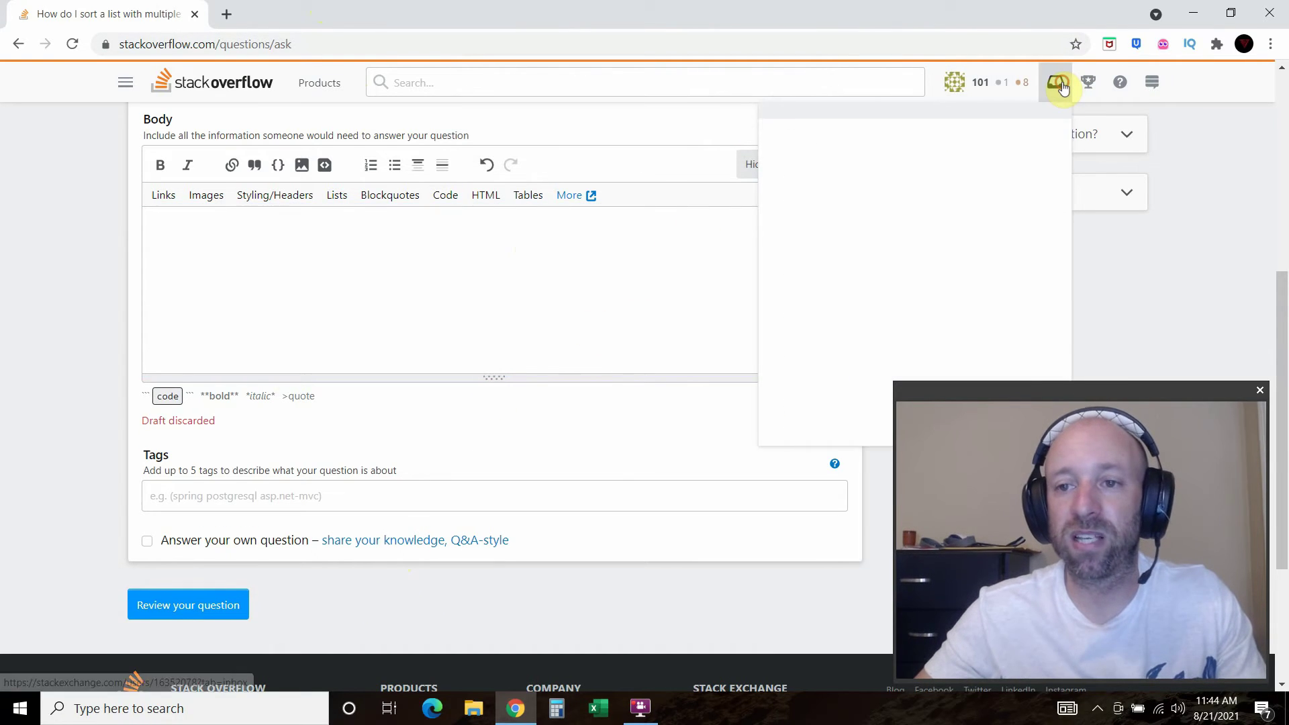
pyautogui.click(850, 181)
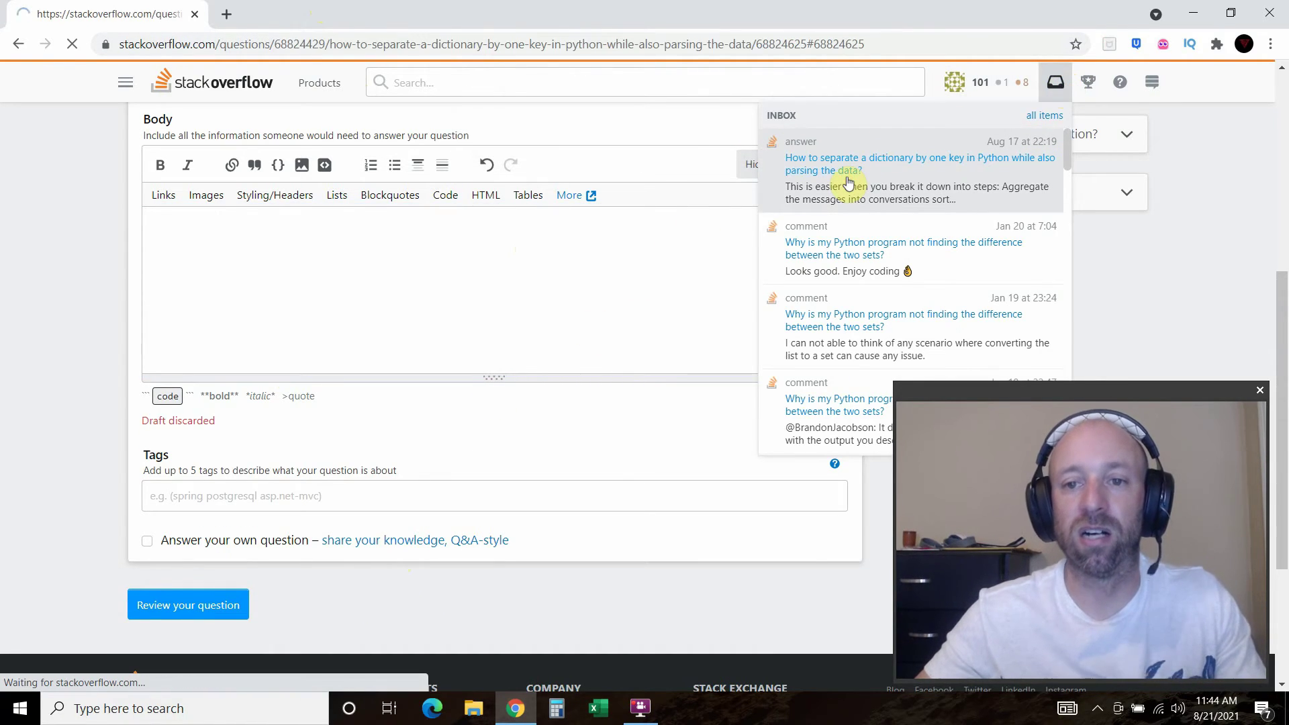
pyautogui.scroll(10, 437, 335)
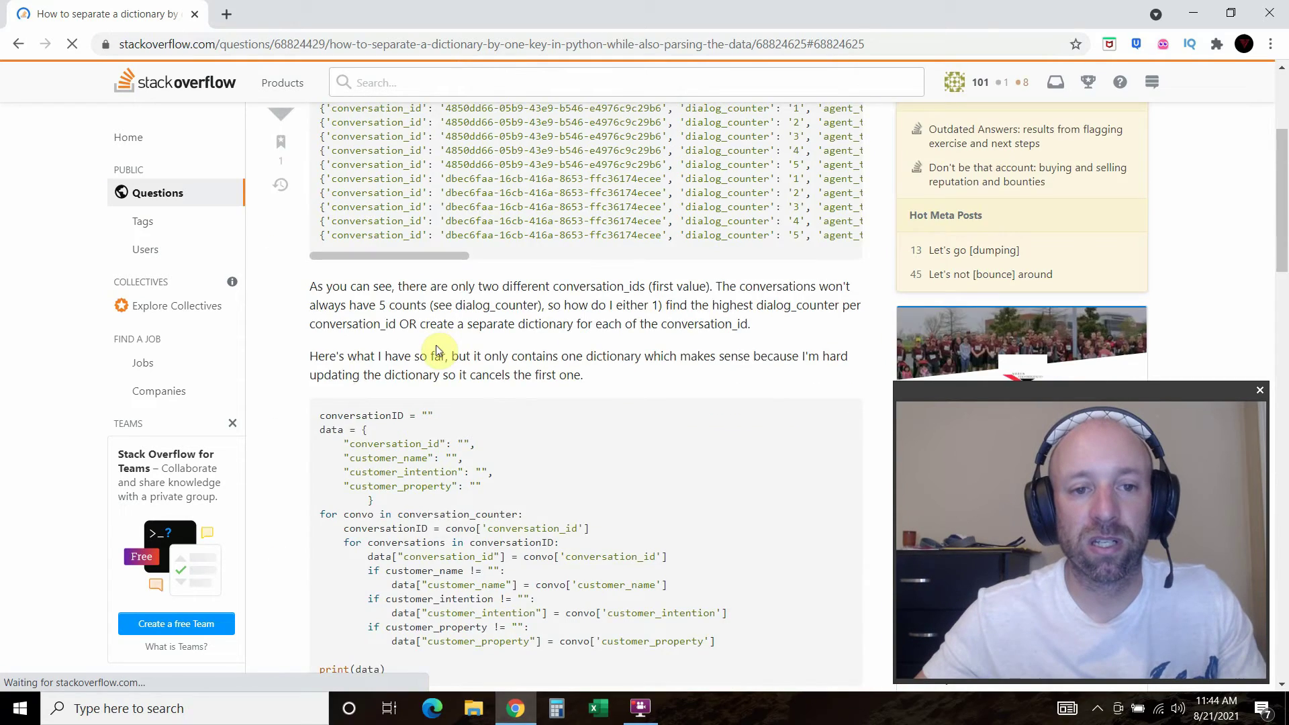
pyautogui.scroll(4, 437, 349)
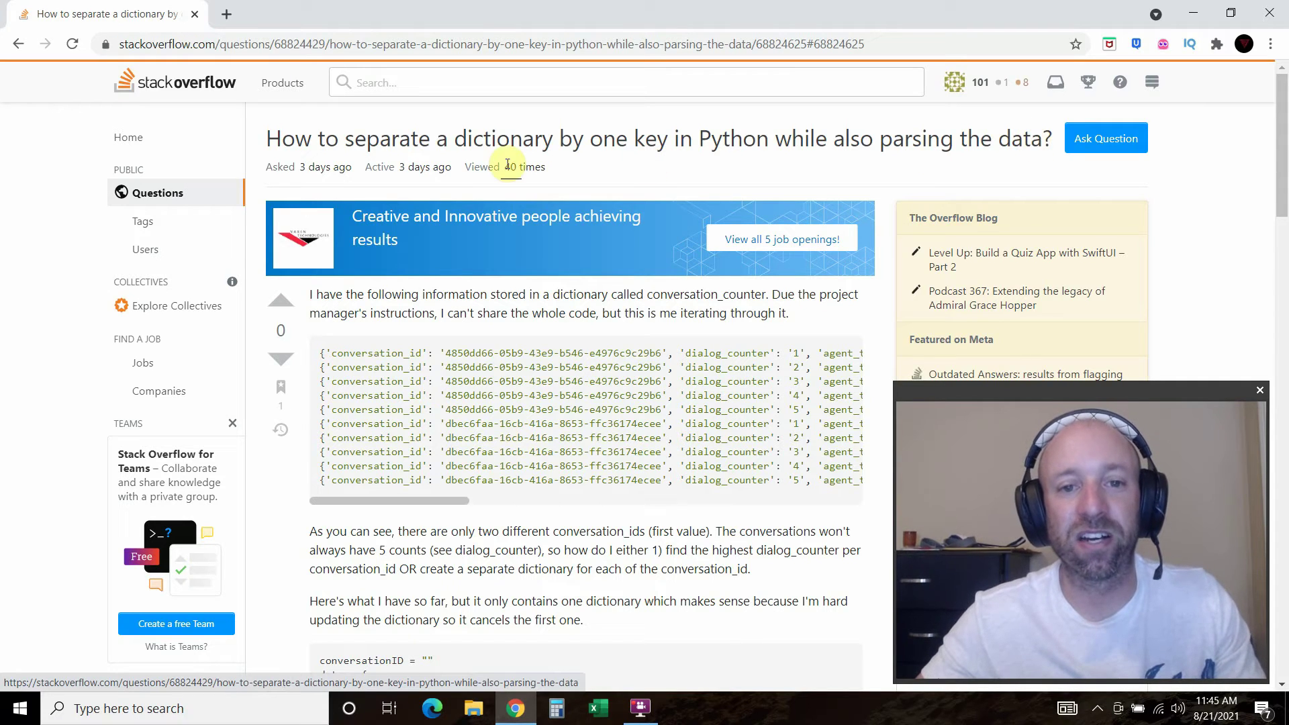
pyautogui.scroll(-1, 523, 162)
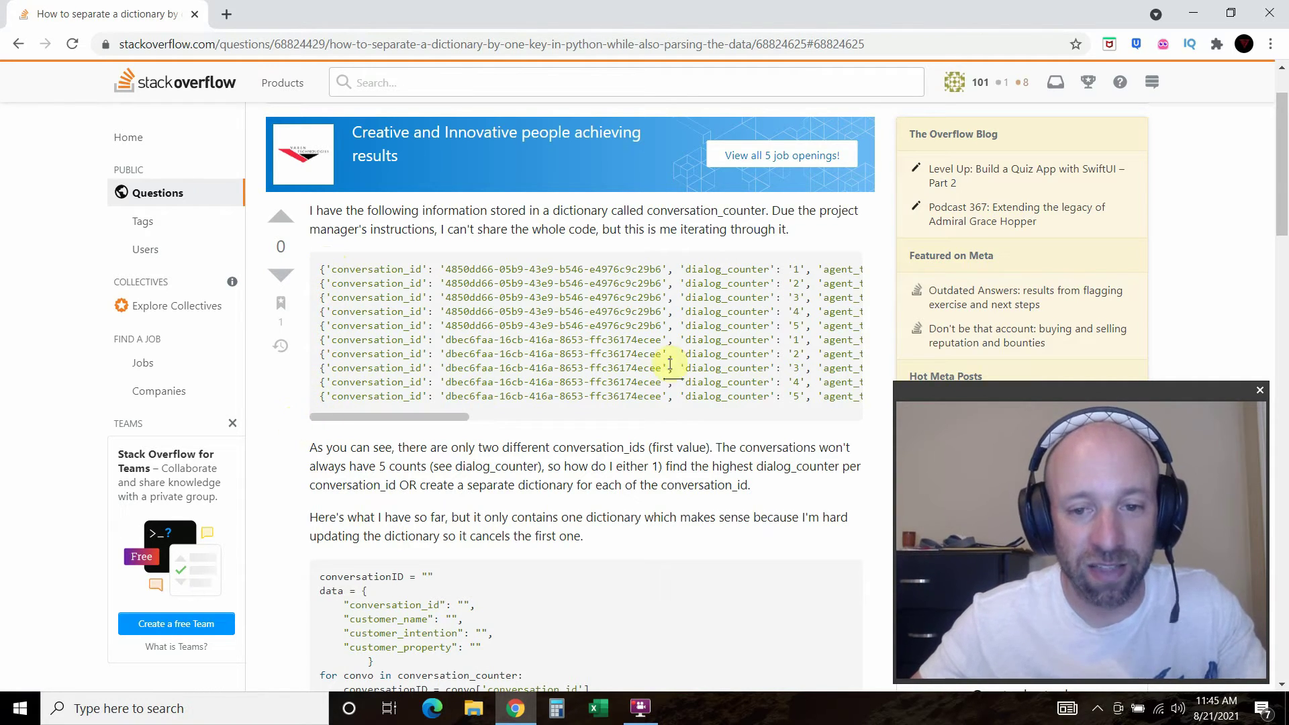
pyautogui.moveTo(364, 415); pyautogui.dragTo(336, 423)
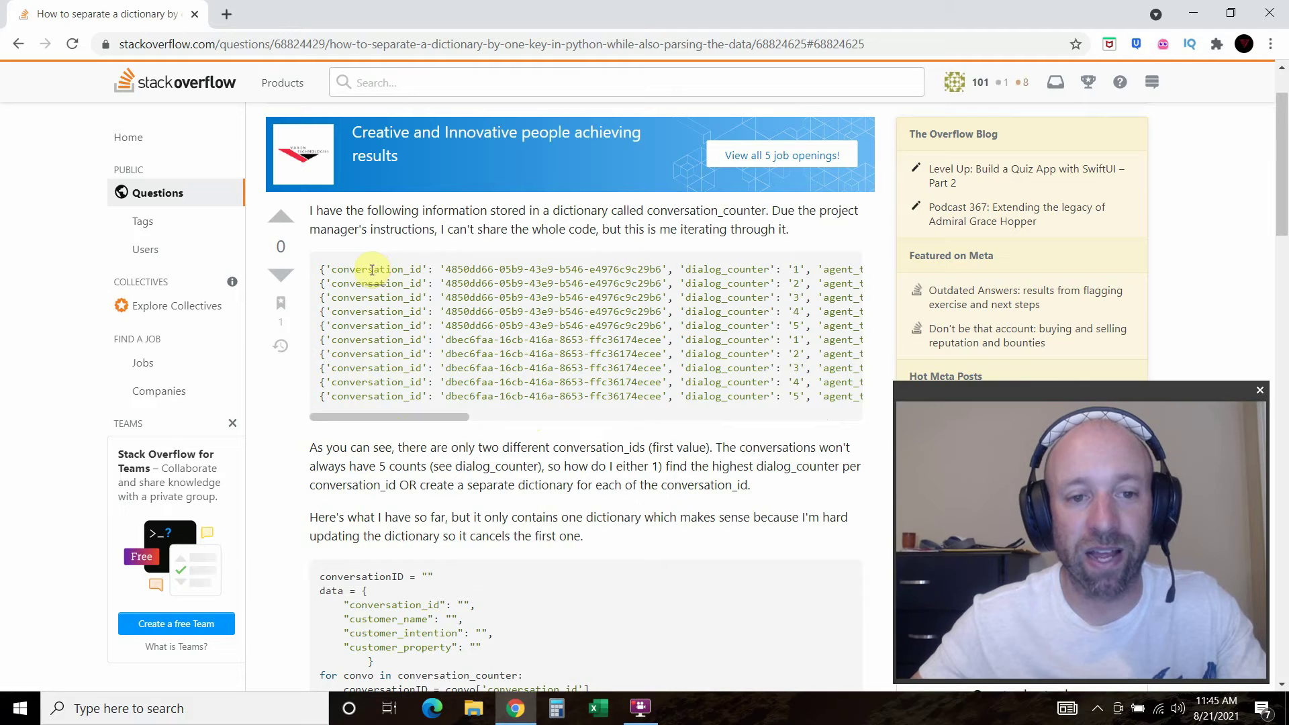
pyautogui.moveTo(371, 270); pyautogui.dragTo(866, 248)
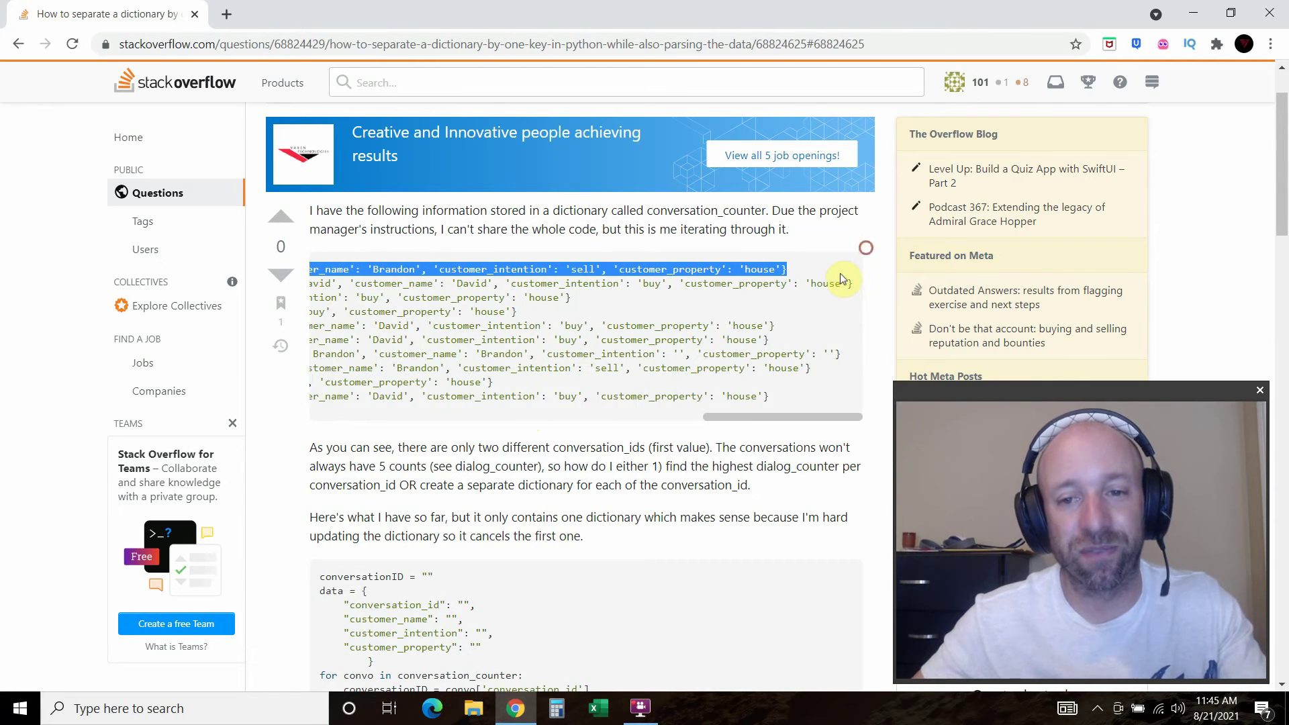
pyautogui.click(803, 276)
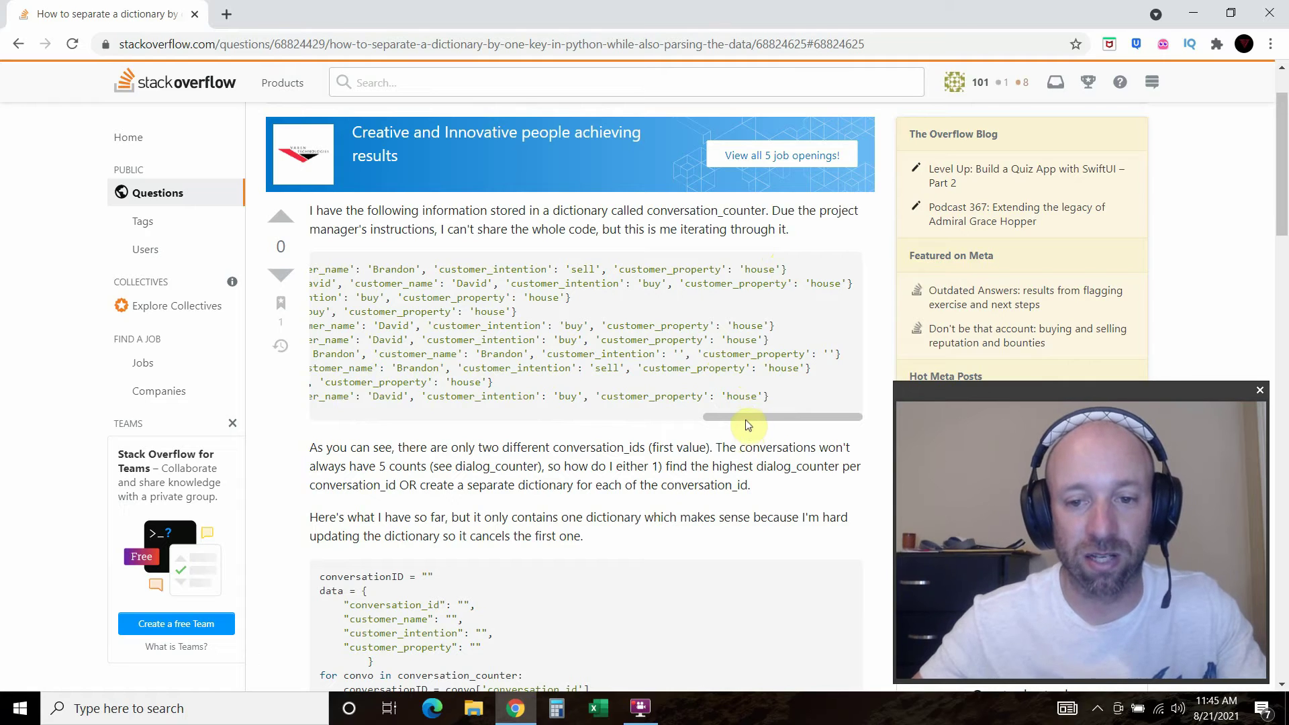
pyautogui.moveTo(746, 418); pyautogui.dragTo(309, 416)
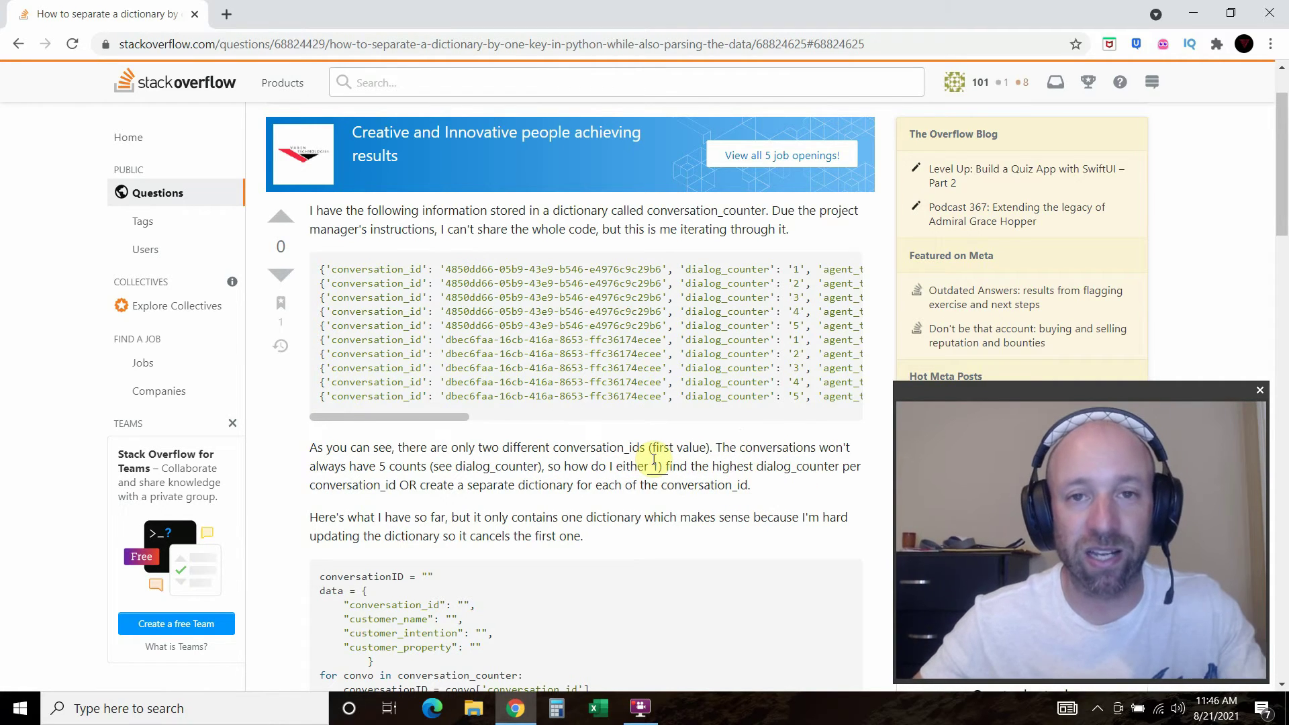
pyautogui.scroll(-1, 604, 463)
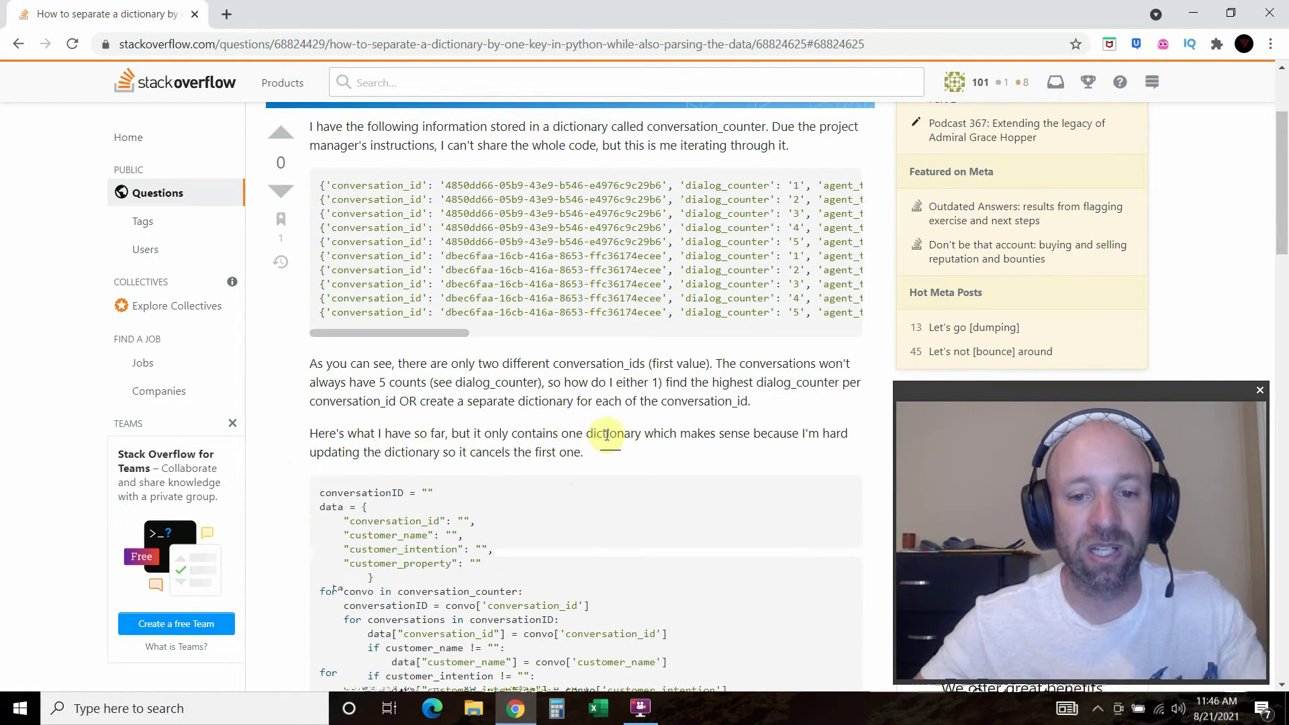
pyautogui.scroll(-3, 403, 433)
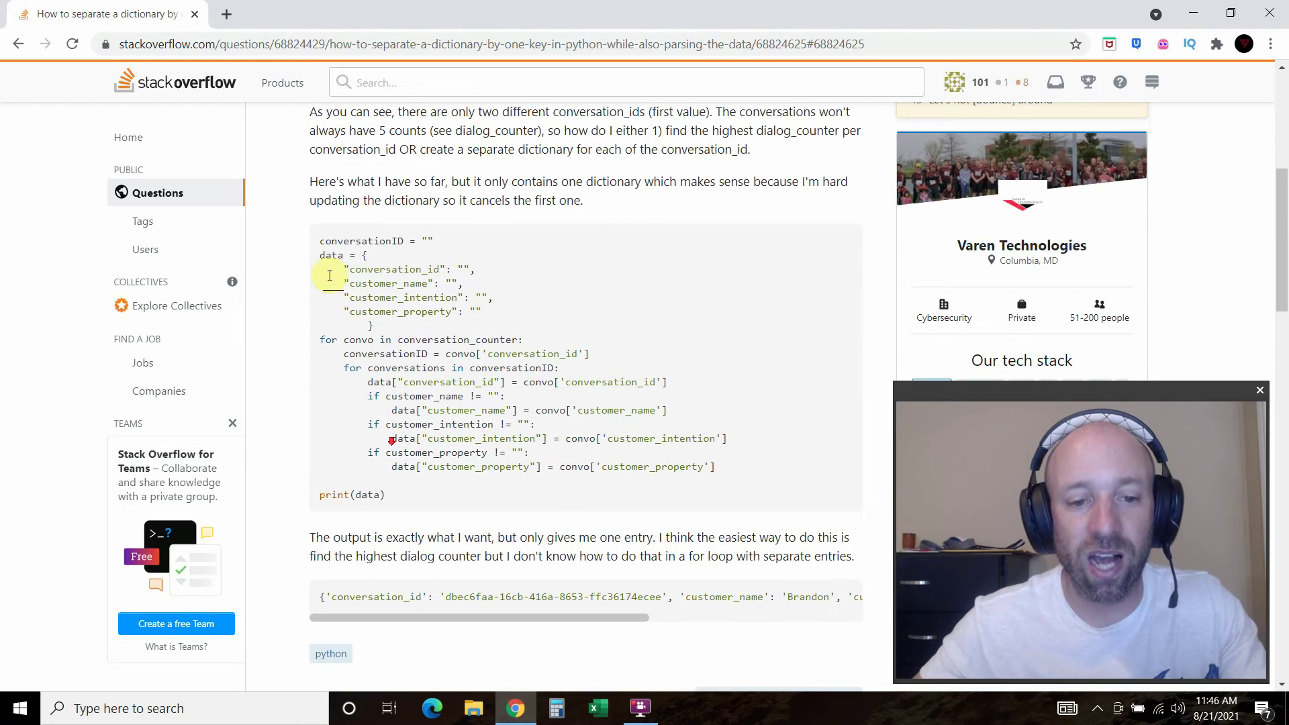
pyautogui.moveTo(388, 495); pyautogui.dragTo(305, 249)
pyautogui.click(340, 265)
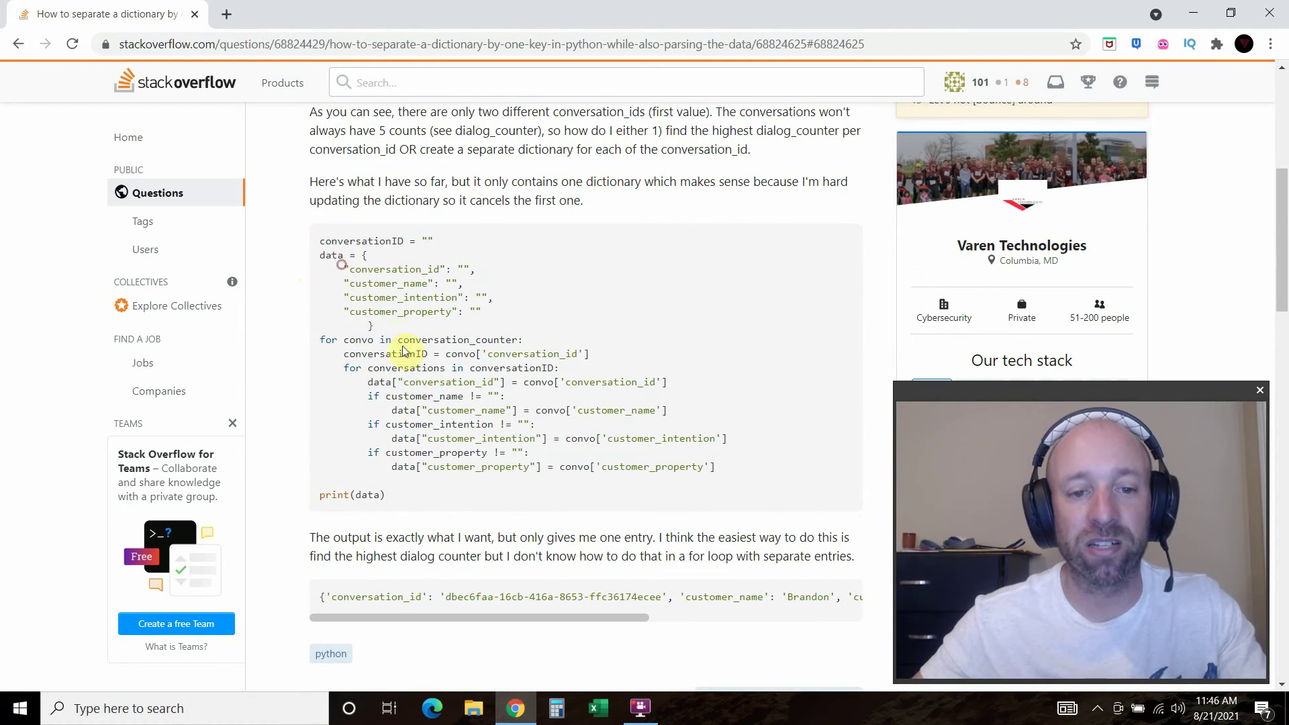
pyautogui.click(317, 242)
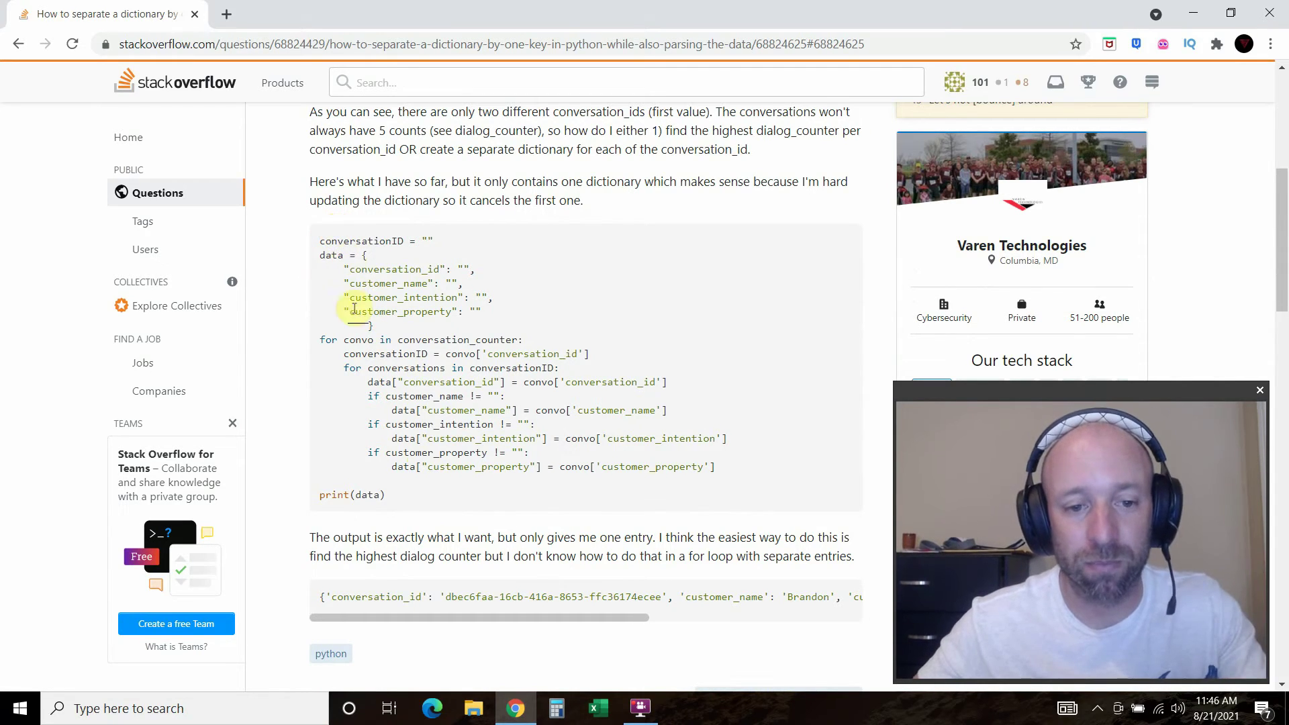
pyautogui.click(640, 404)
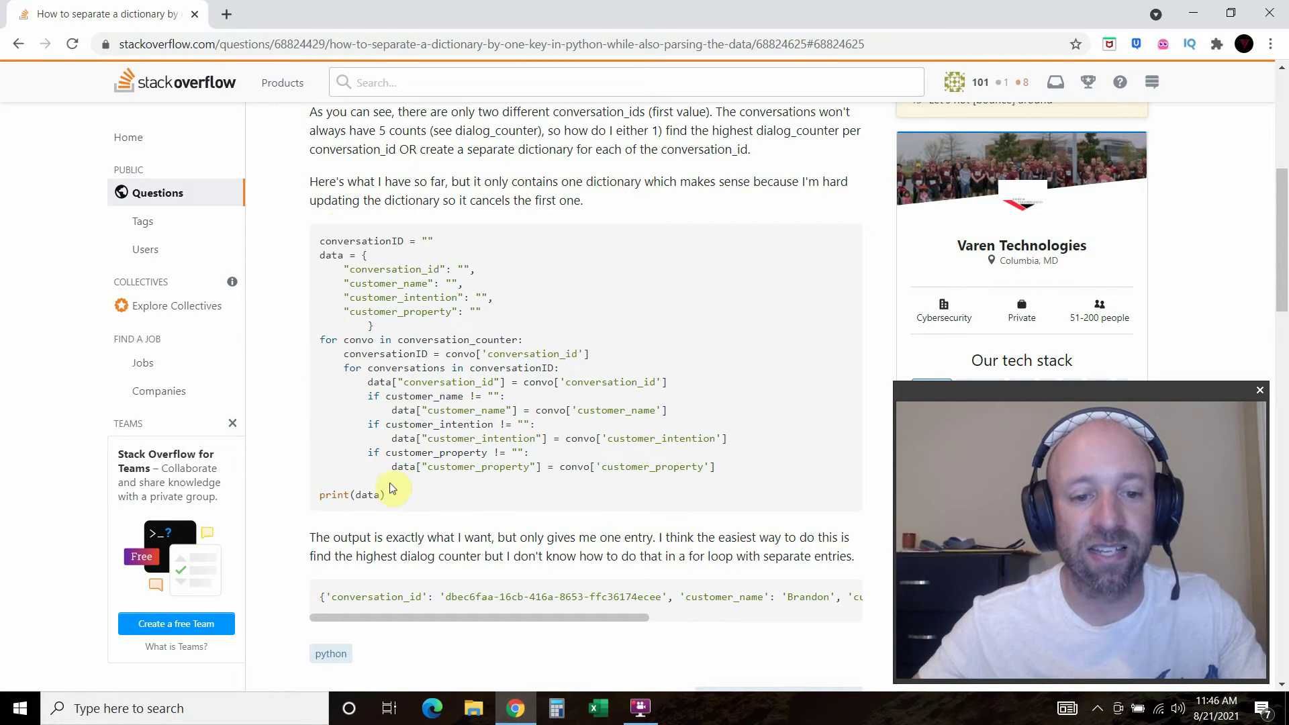
pyautogui.scroll(-1, 393, 497)
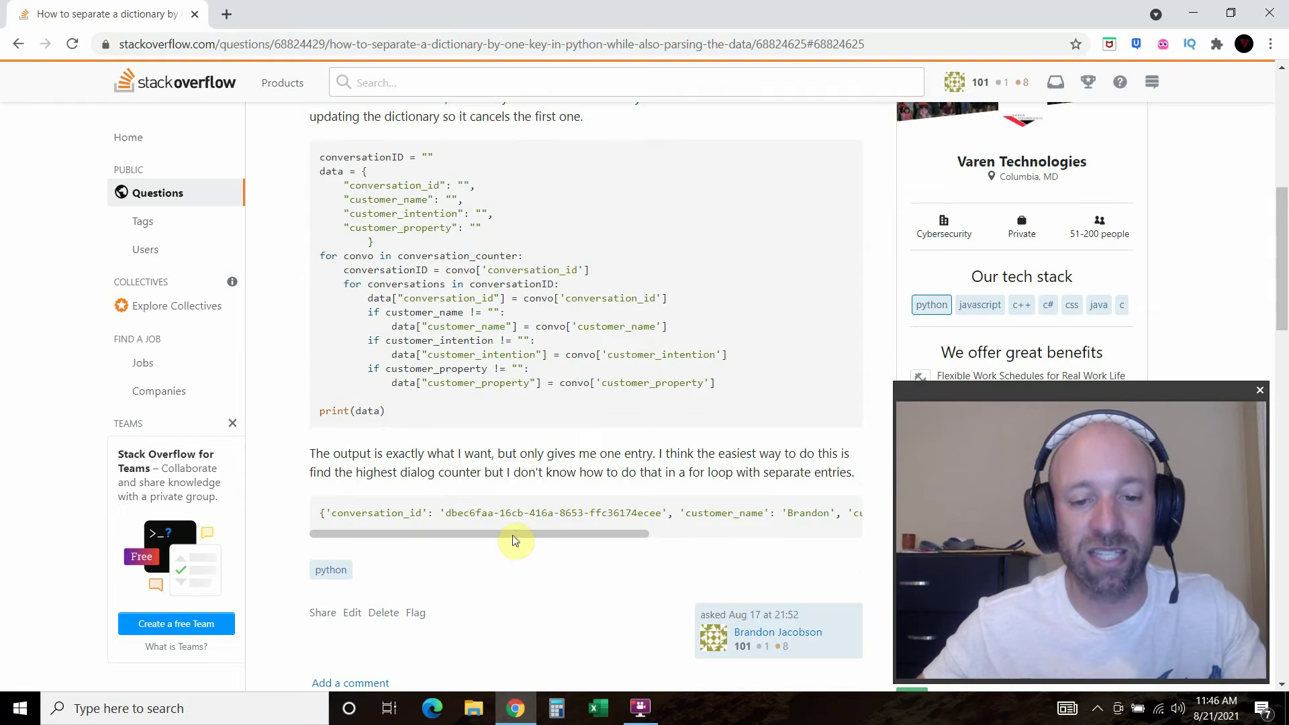
pyautogui.moveTo(513, 535); pyautogui.dragTo(468, 525)
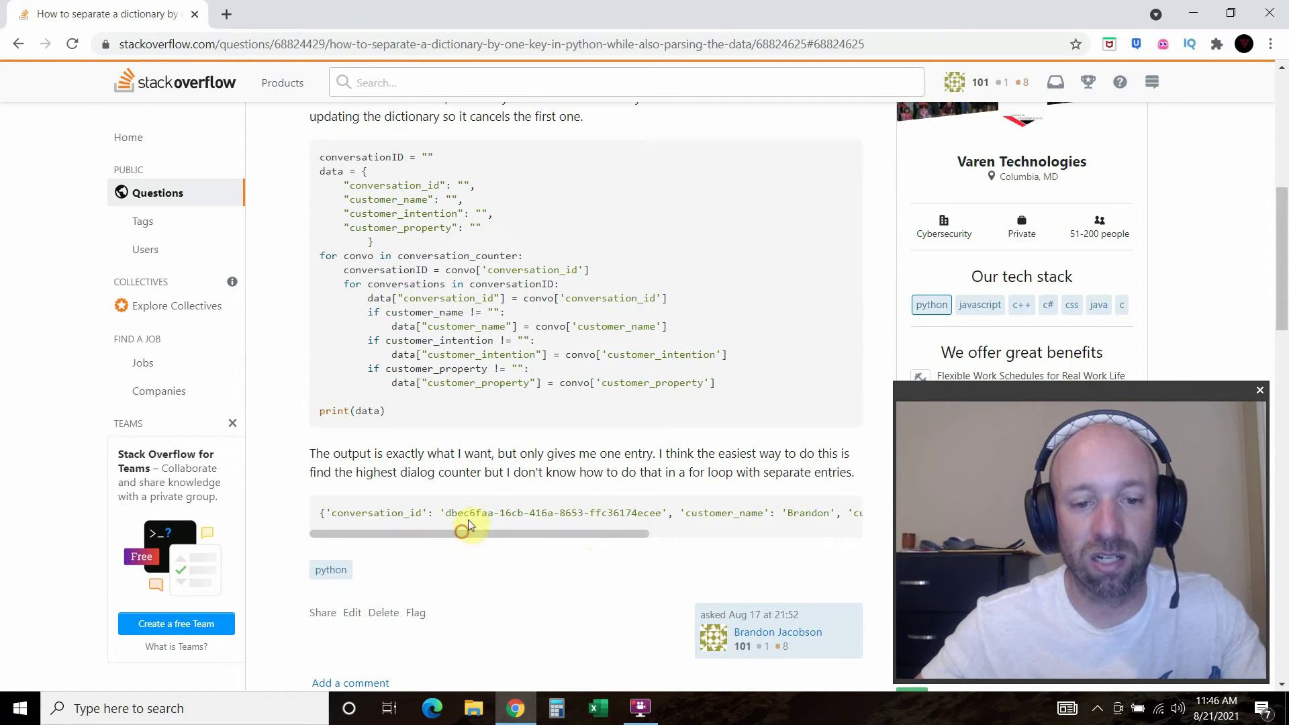
pyautogui.tripleClick(464, 515)
pyautogui.click(366, 514)
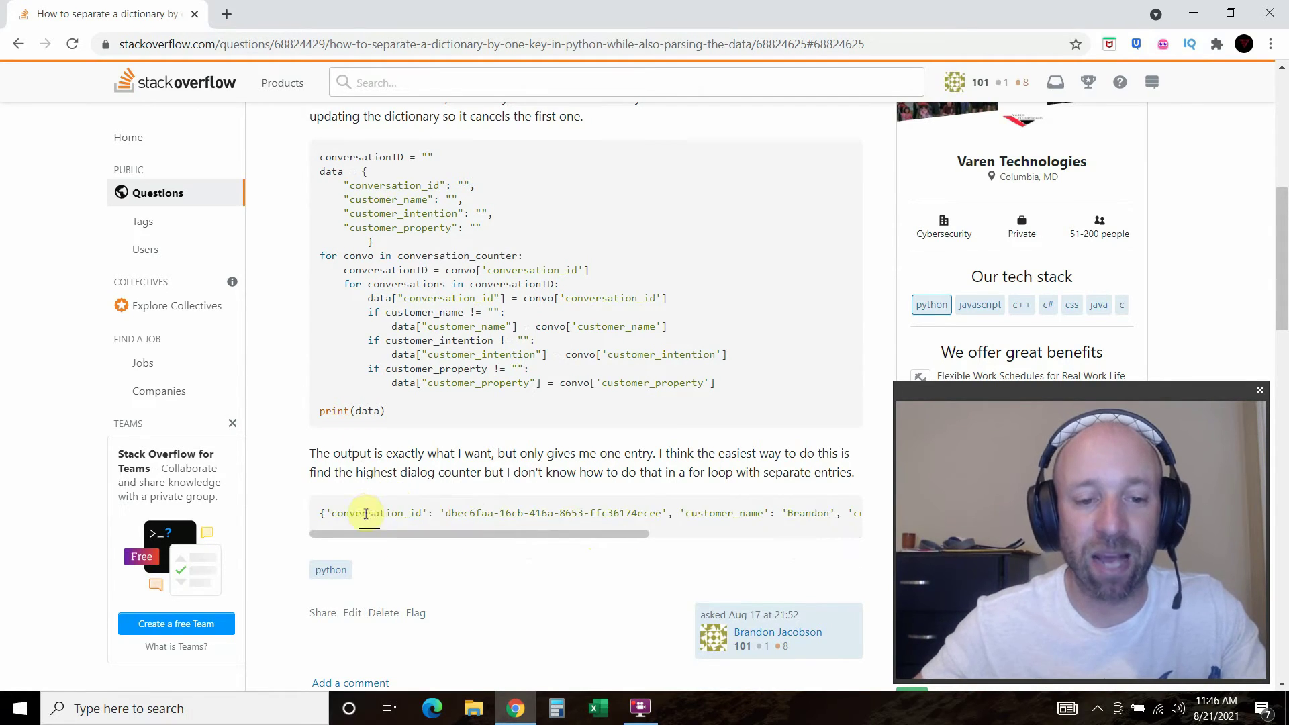
pyautogui.doubleClick(366, 514)
pyautogui.click(374, 508)
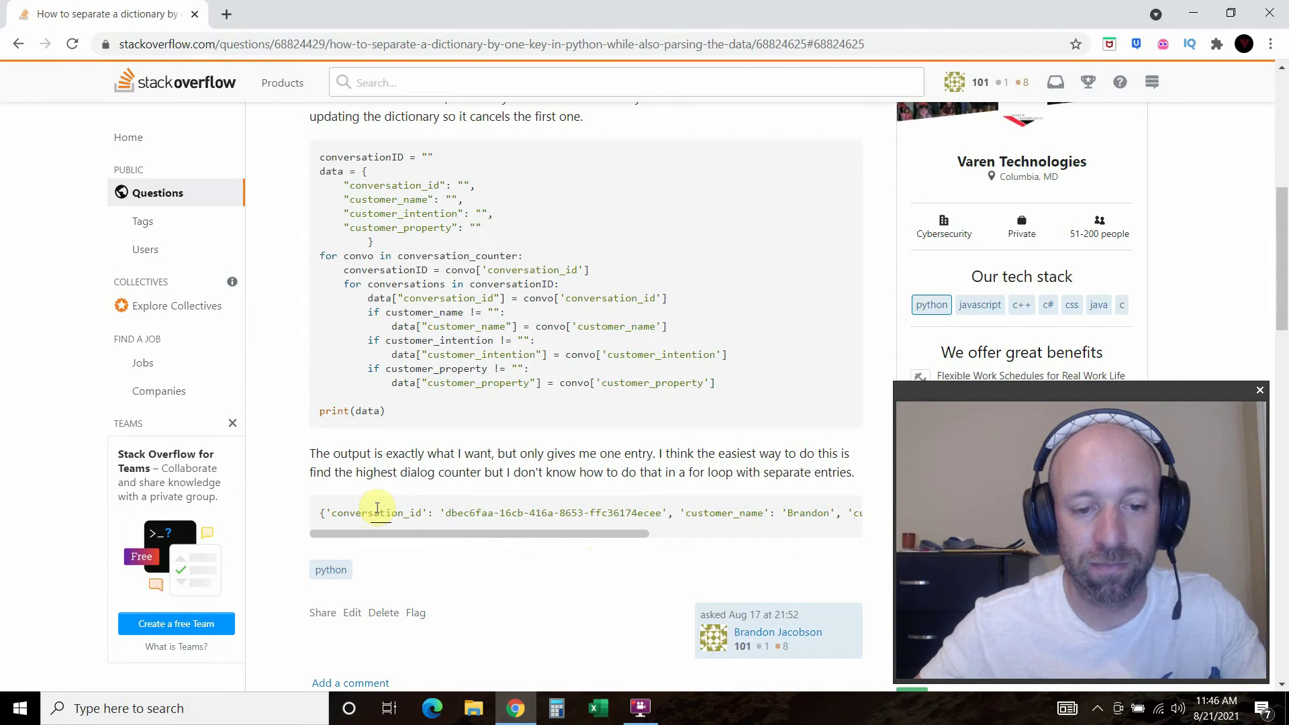
pyautogui.scroll(-1, 380, 510)
pyautogui.moveTo(331, 496)
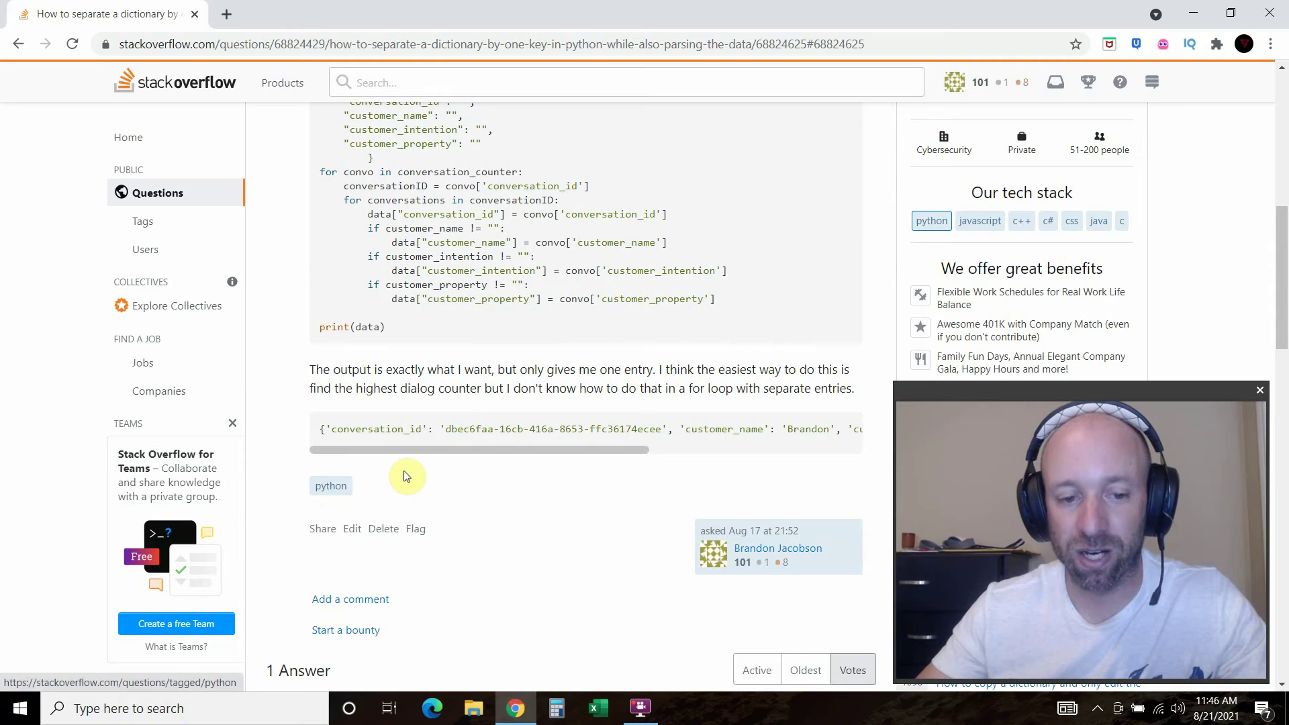
# Scroll up and down through the accepted answer to read it
pyautogui.scroll(-2, 419, 475)
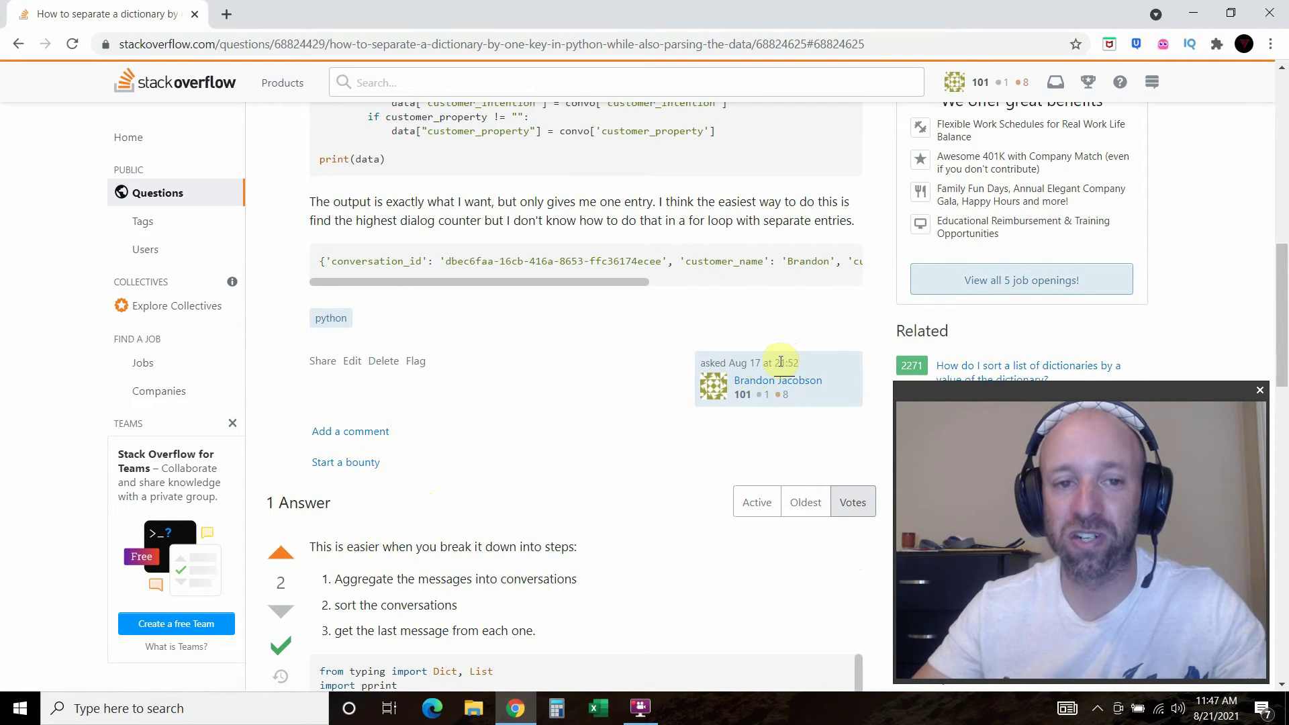
pyautogui.scroll(-20, 523, 476)
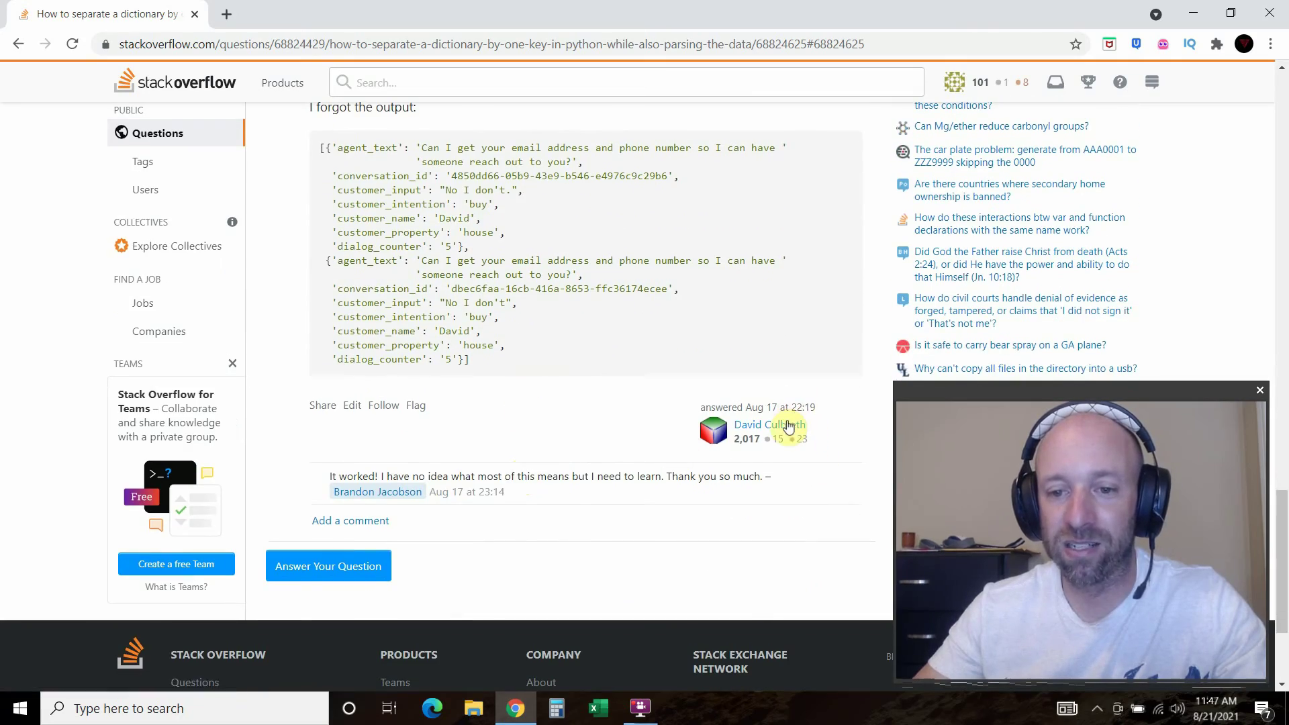
pyautogui.scroll(15, 811, 403)
pyautogui.scroll(4, 800, 236)
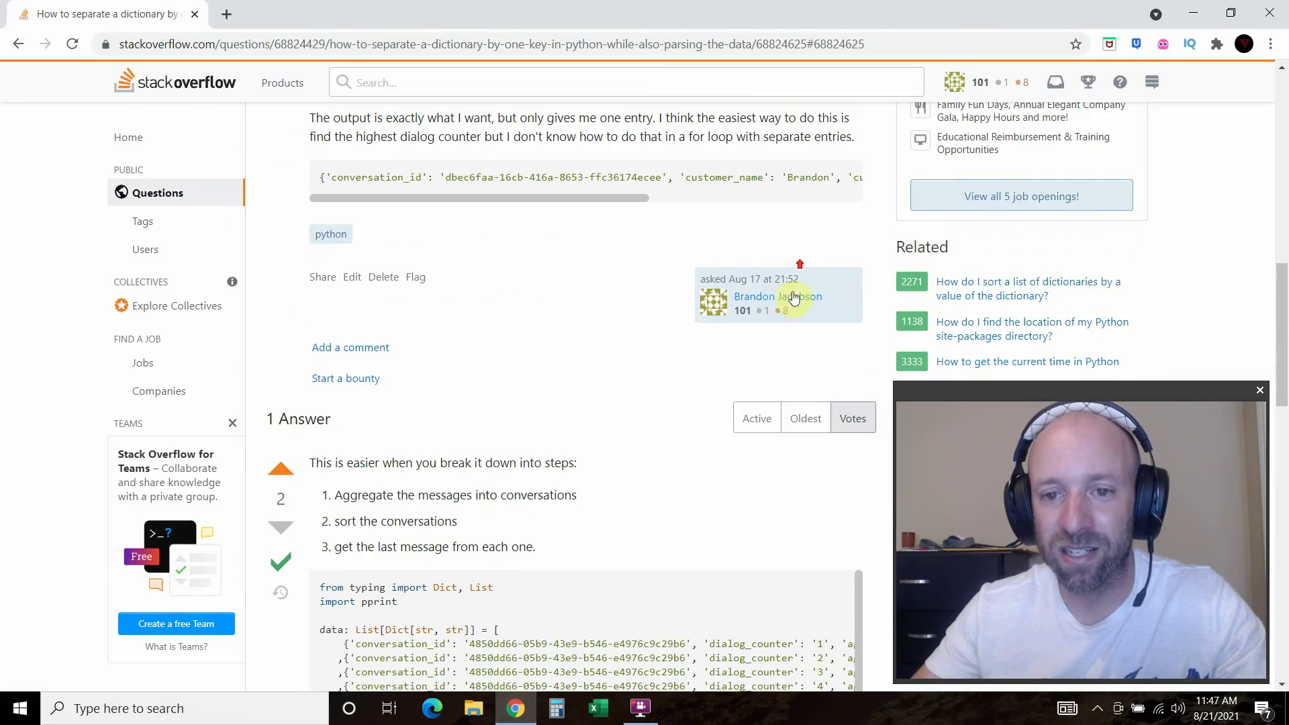
pyautogui.scroll(-14, 792, 252)
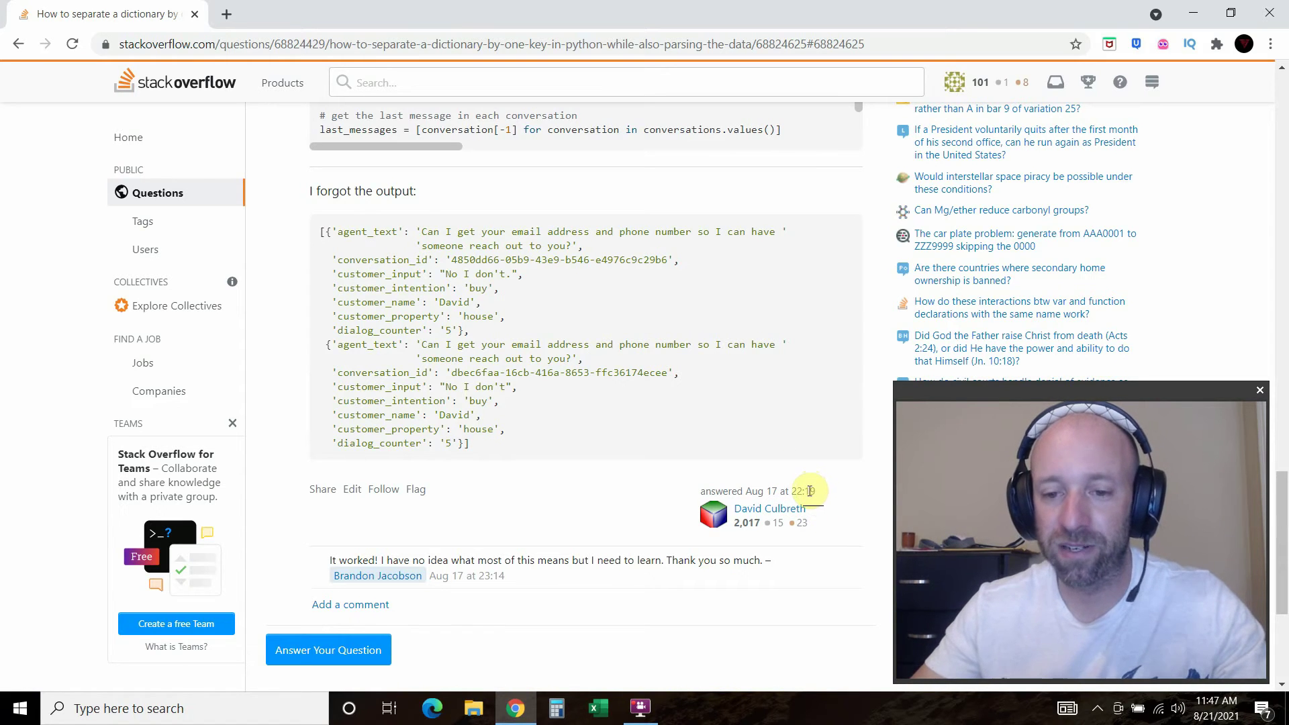
pyautogui.moveTo(809, 492)
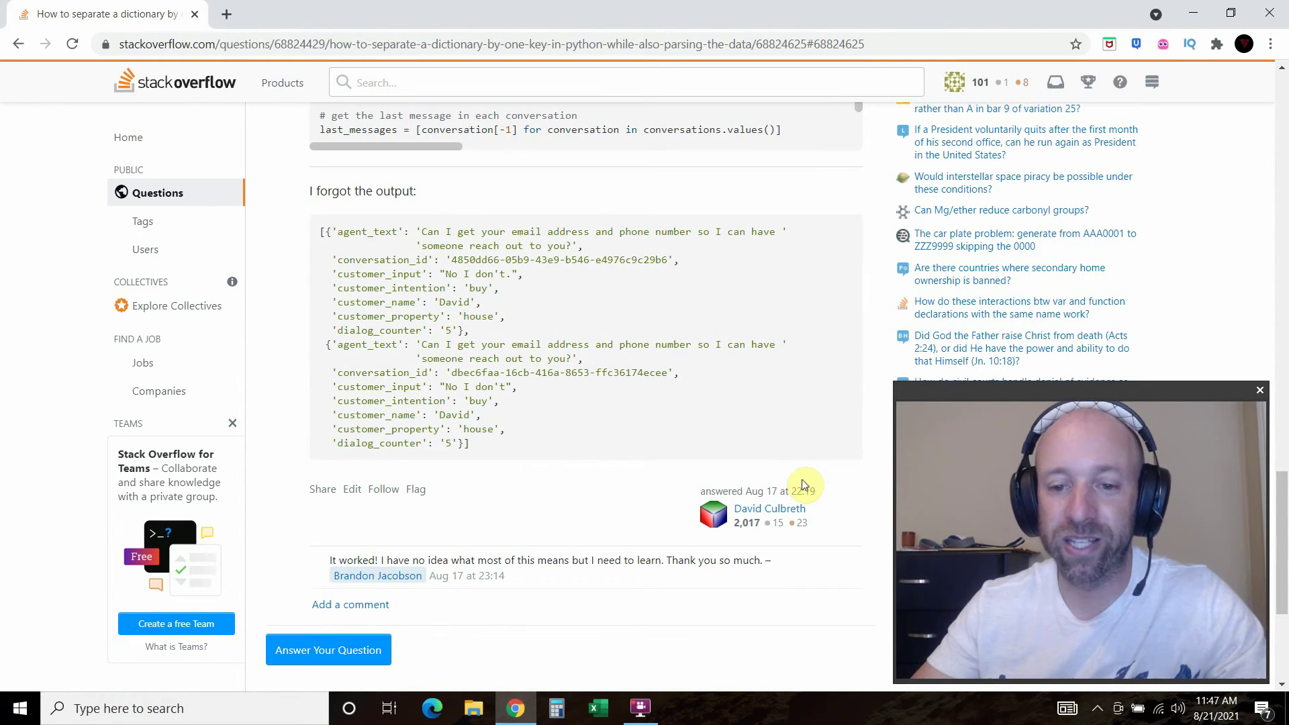
pyautogui.scroll(12, 464, 444)
pyautogui.scroll(-1, 468, 466)
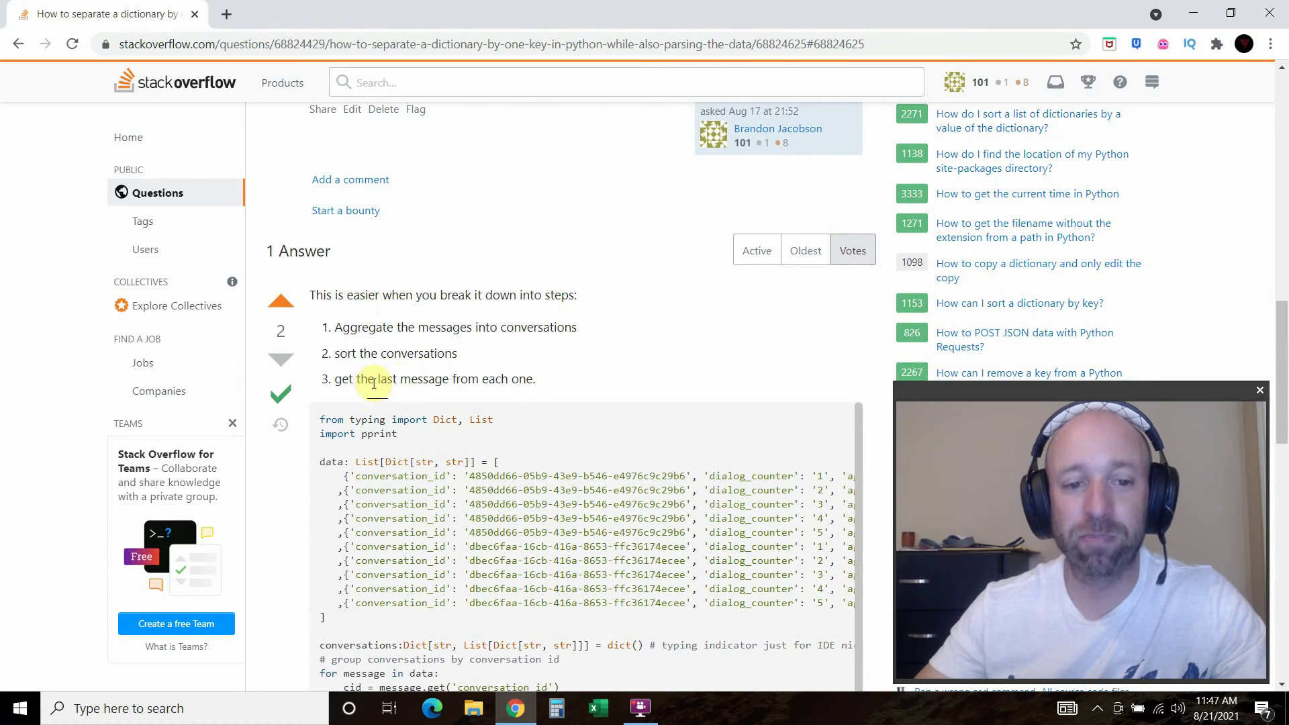
pyautogui.scroll(-6, 369, 382)
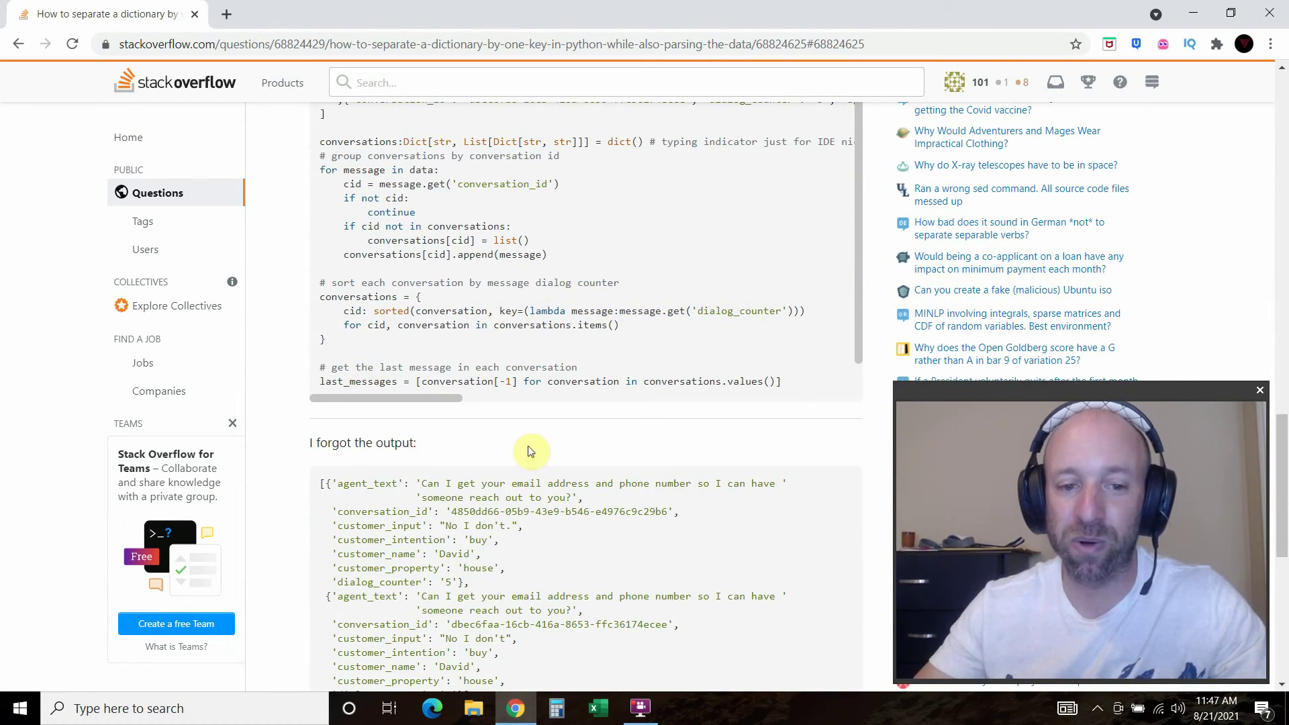
pyautogui.scroll(6, 510, 470)
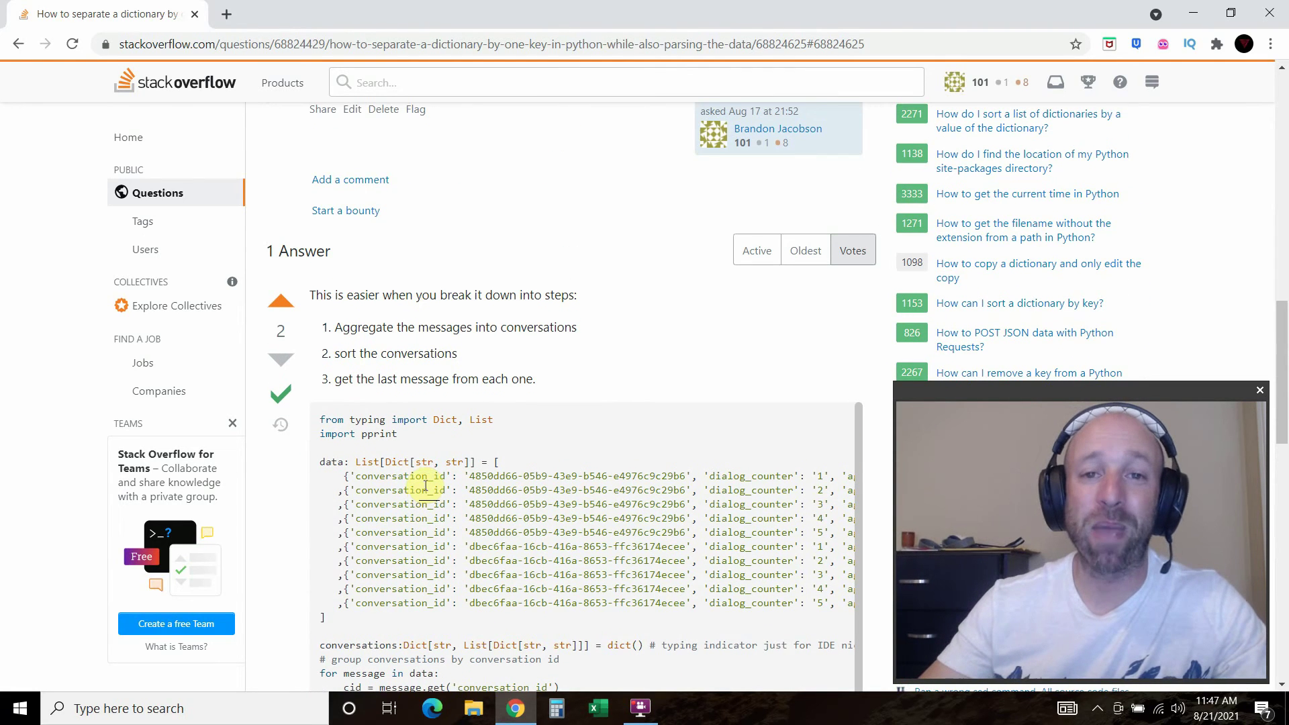
# Highlight the answer's opening sentence, then clear the selection
pyautogui.tripleClick(458, 289)
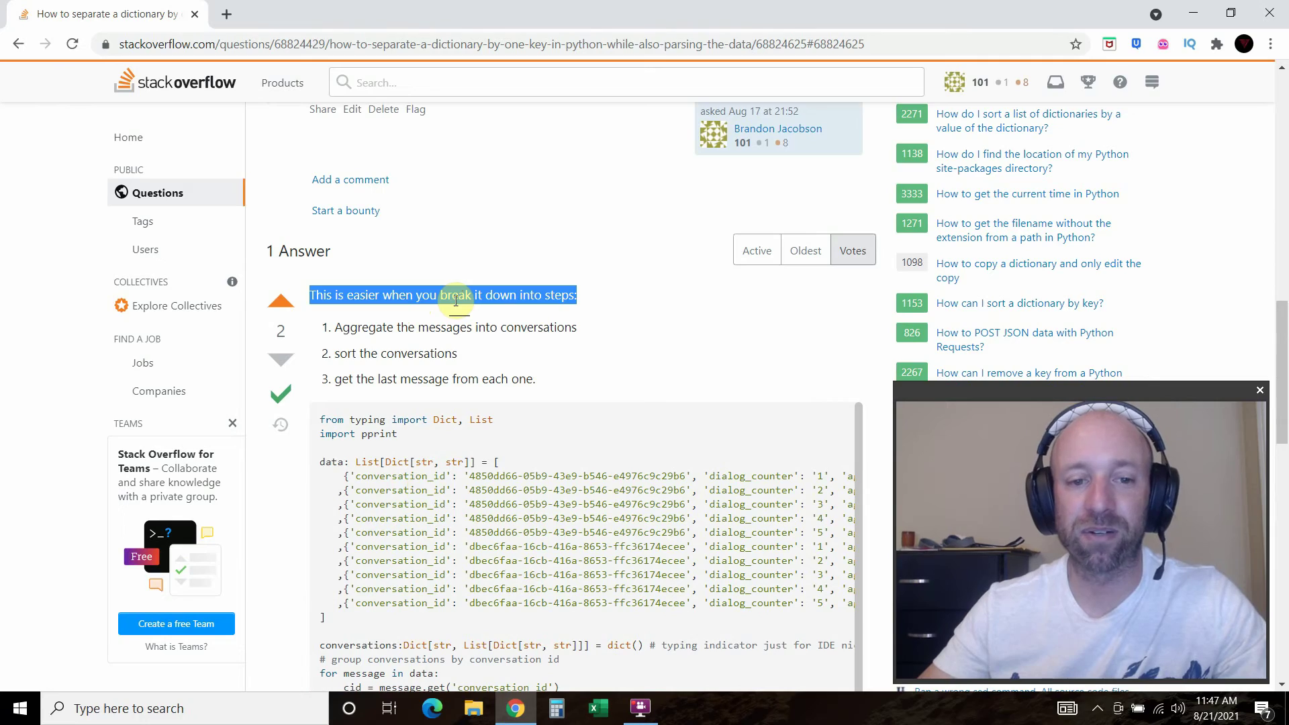
pyautogui.scroll(-15, 456, 301)
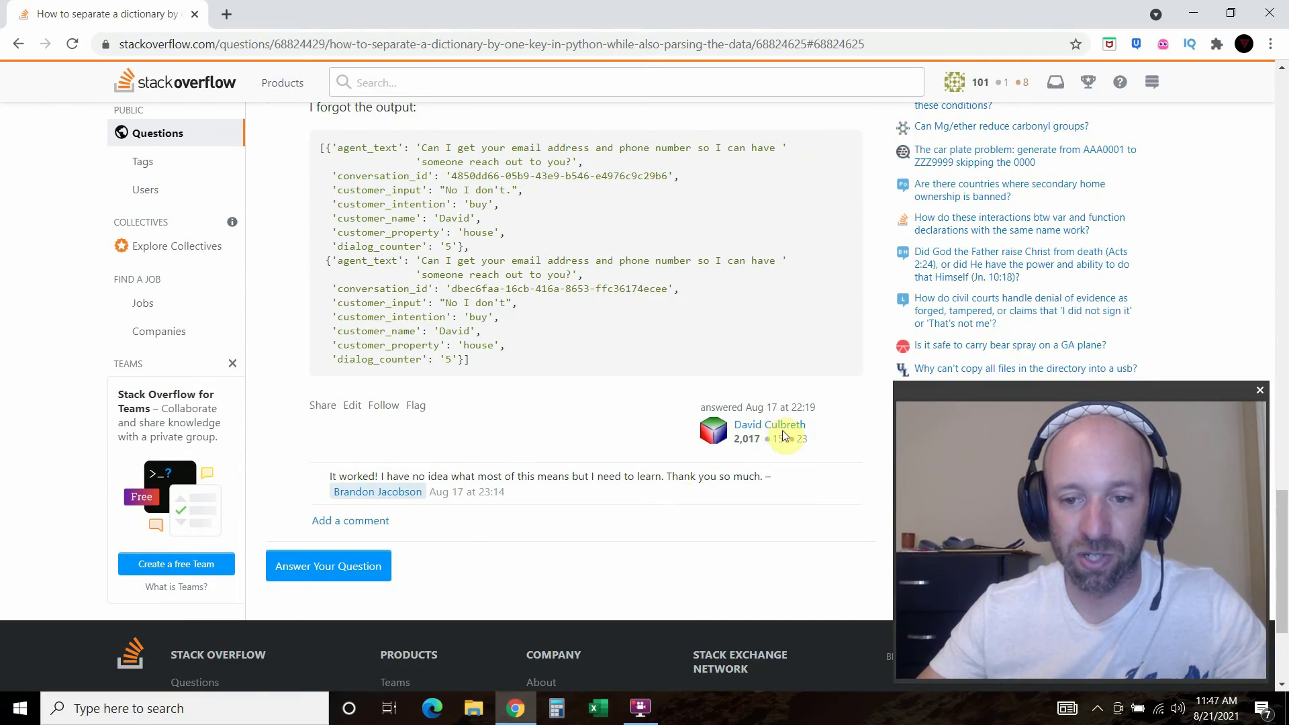
pyautogui.scroll(15, 489, 417)
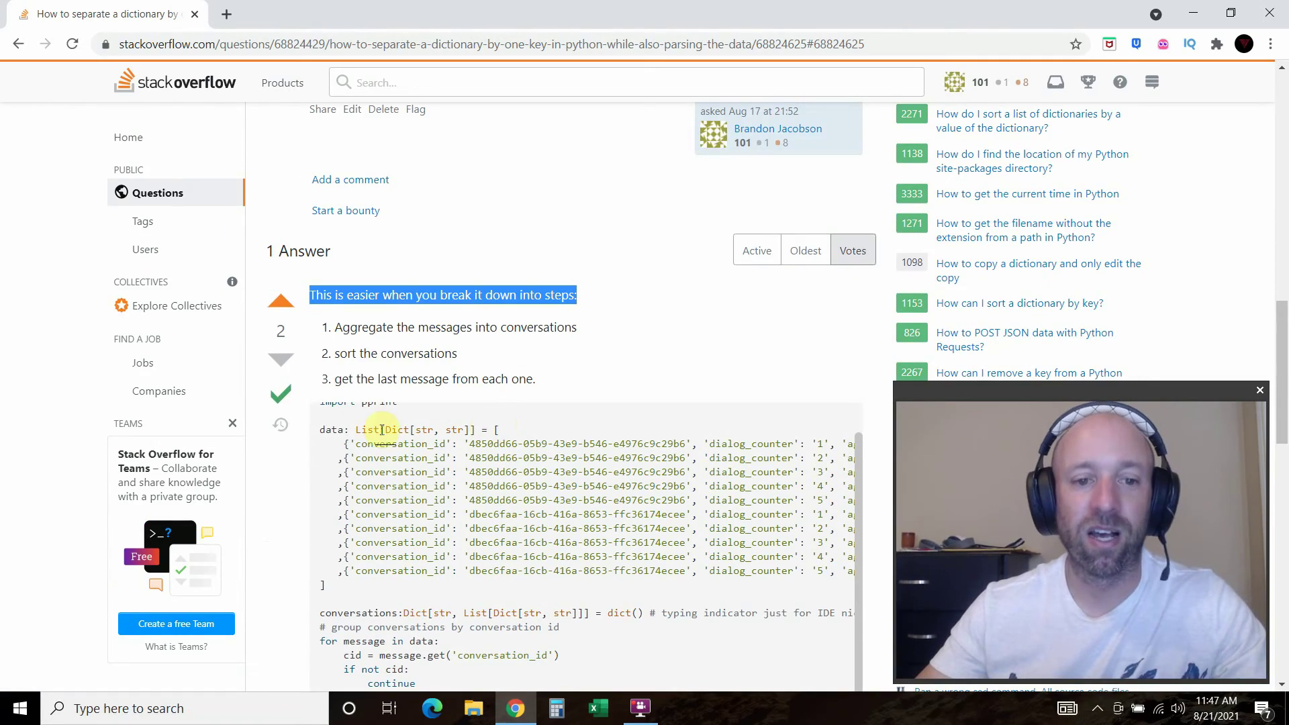
pyautogui.click(358, 356)
pyautogui.scroll(1, 411, 411)
pyautogui.scroll(1, 411, 411)
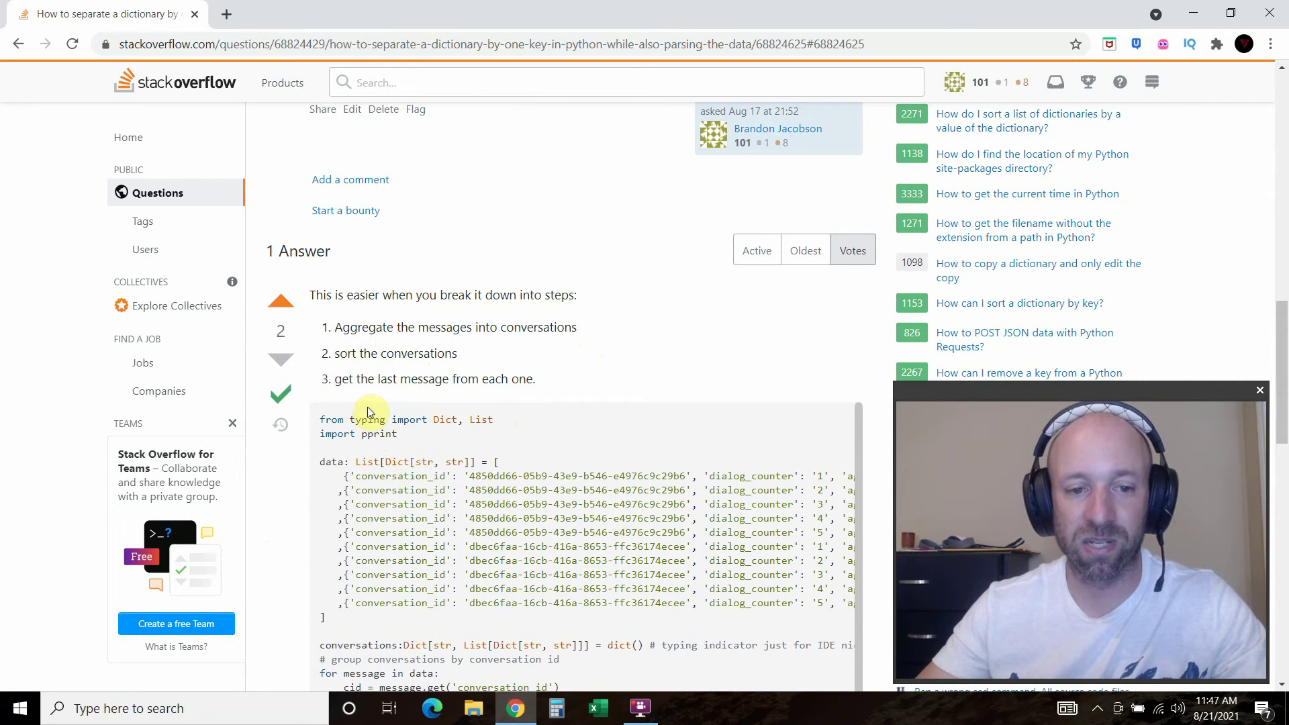
# Select the import lines of the answer's code, including typing and pprint
pyautogui.doubleClick(374, 434)
pyautogui.tripleClick(373, 434)
pyautogui.tripleClick(374, 422)
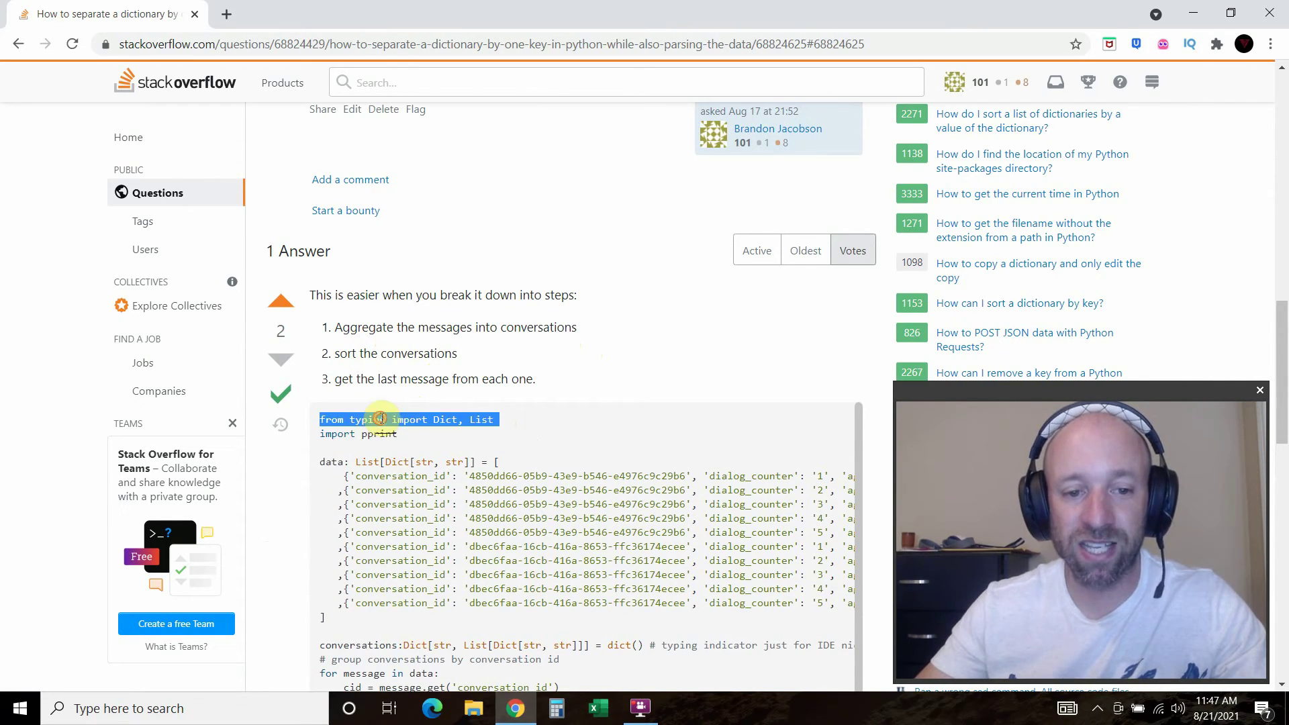
pyautogui.doubleClick(374, 420)
pyautogui.tripleClick(376, 435)
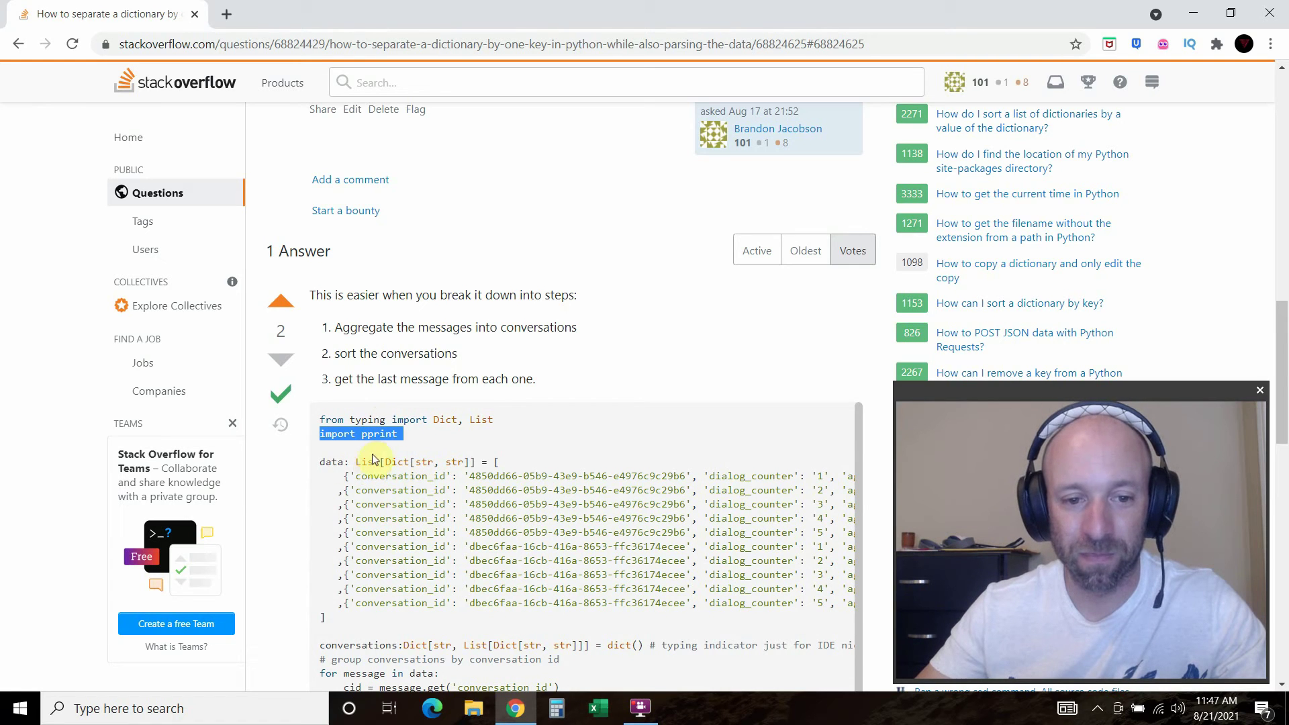
# Highlight the answer's entire printed output, then clear the selection
pyautogui.scroll(-8, 430, 457)
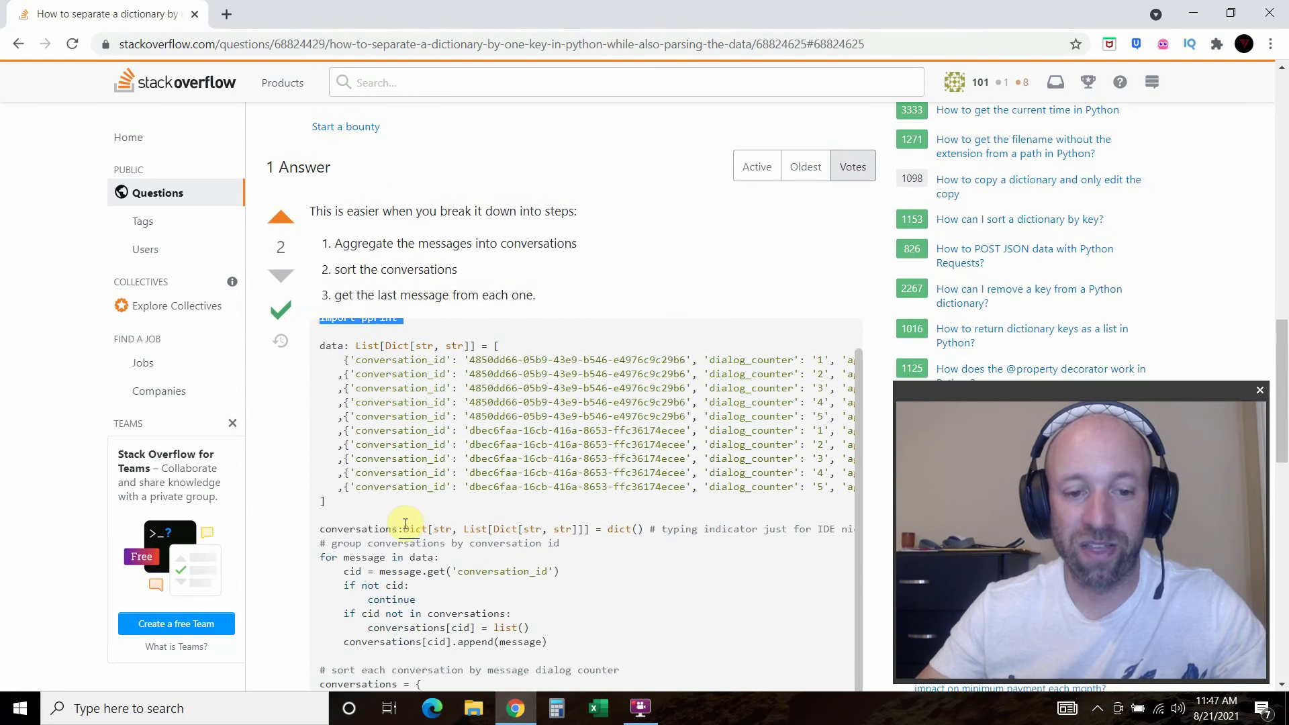
pyautogui.scroll(-4, 411, 524)
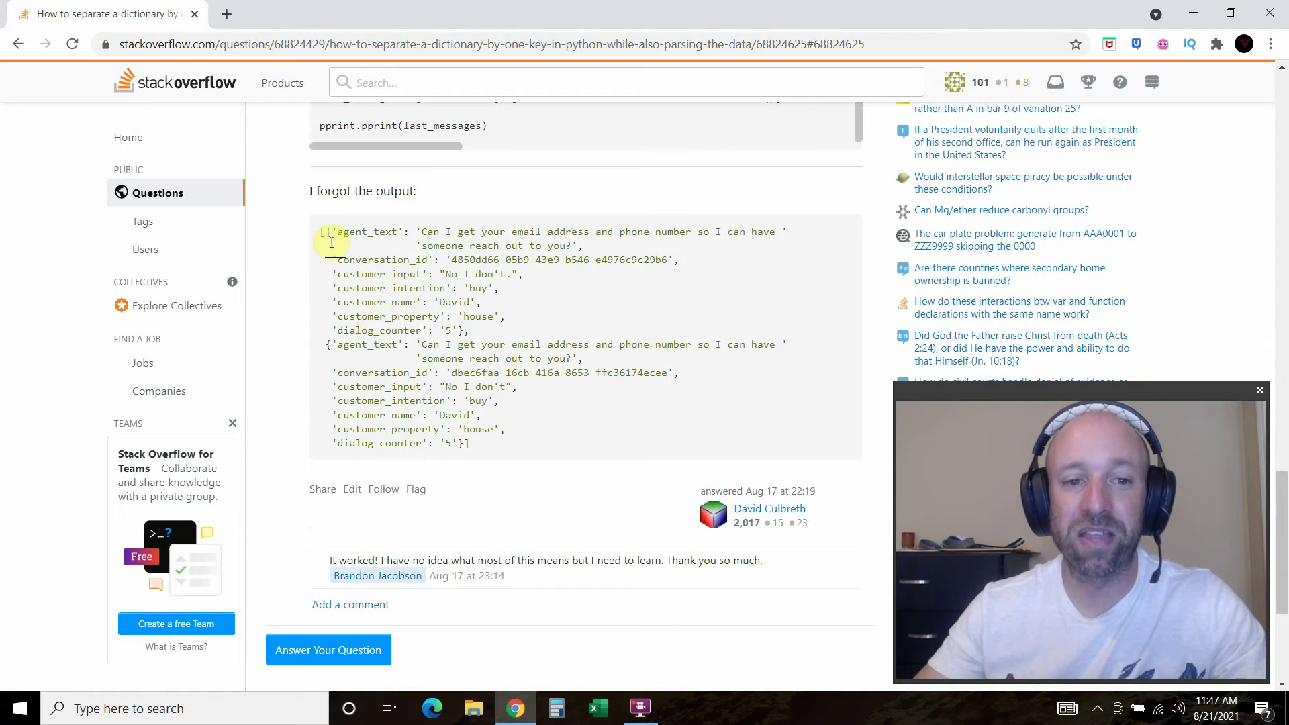
pyautogui.moveTo(321, 228); pyautogui.dragTo(529, 446)
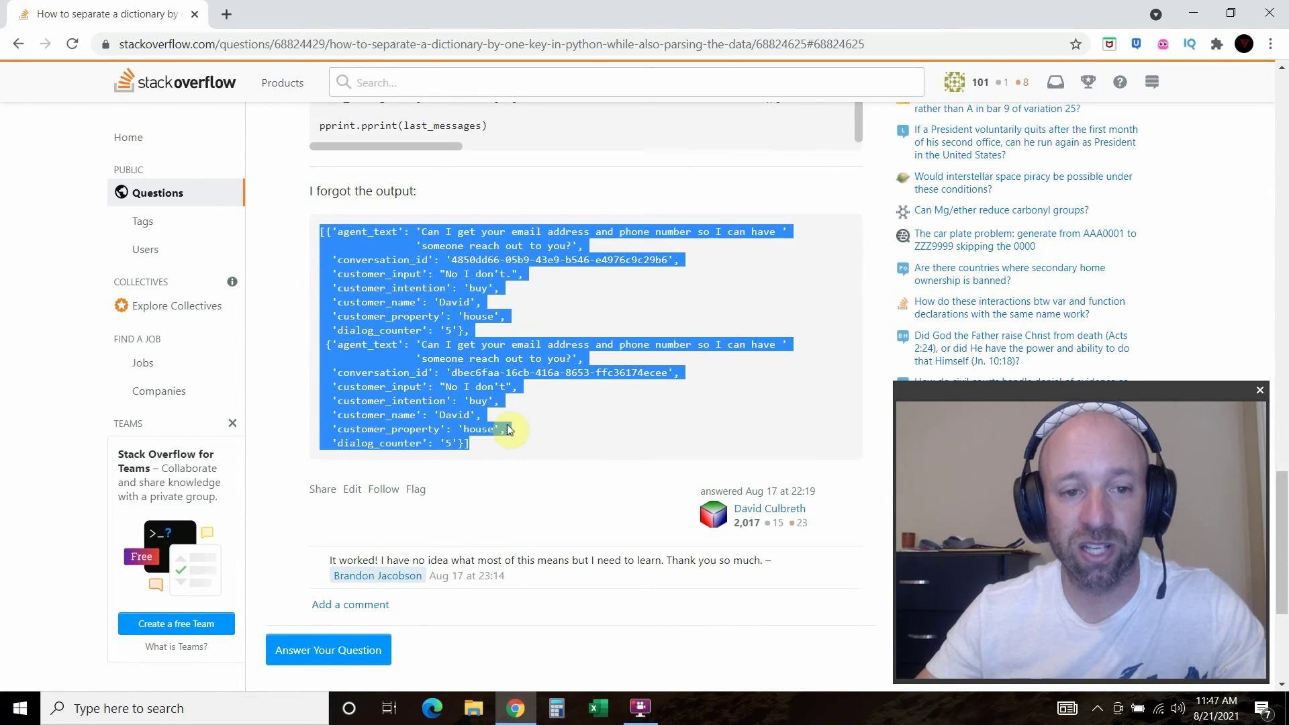
pyautogui.scroll(15, 282, 372)
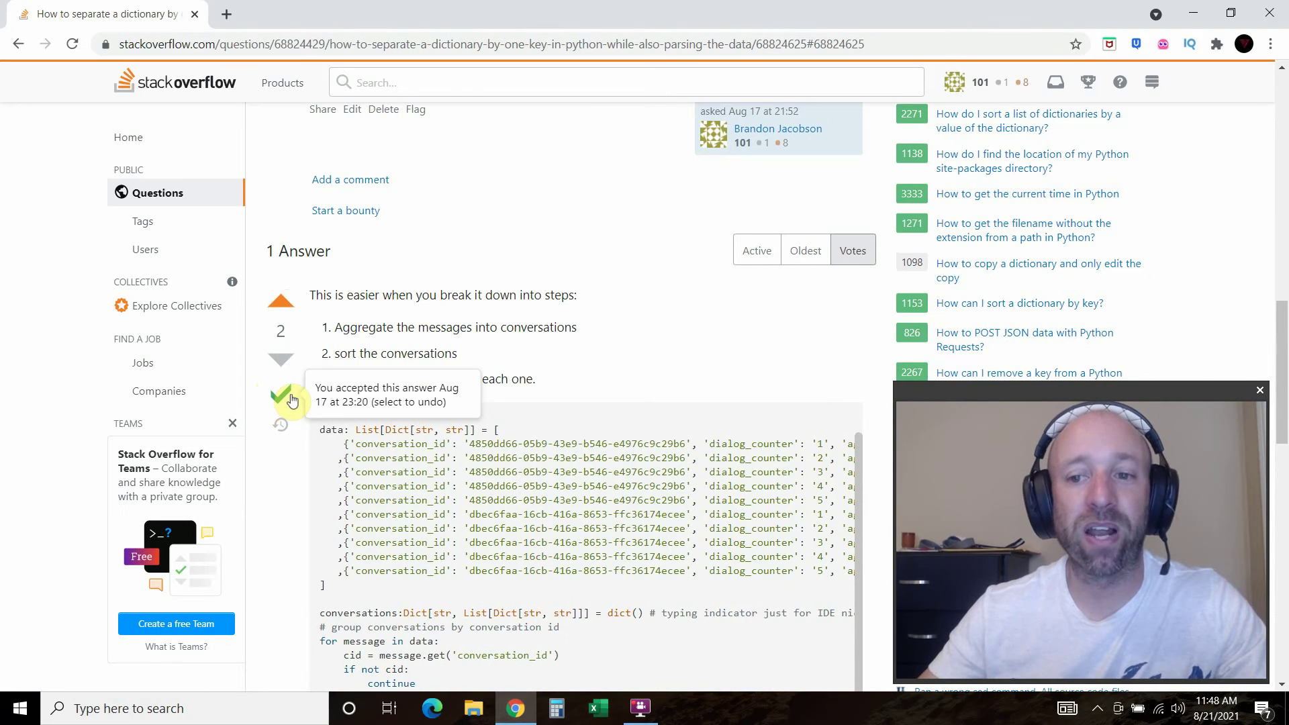
pyautogui.scroll(-20, 291, 401)
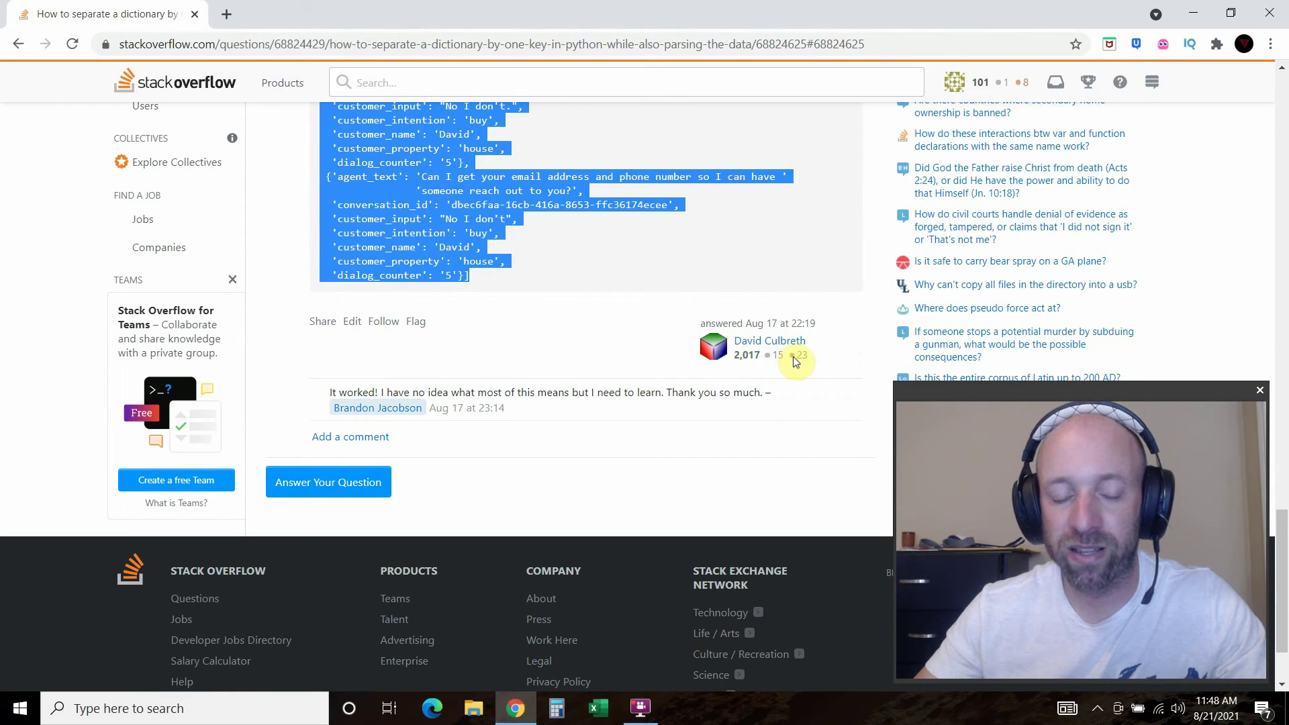
pyautogui.click(798, 357)
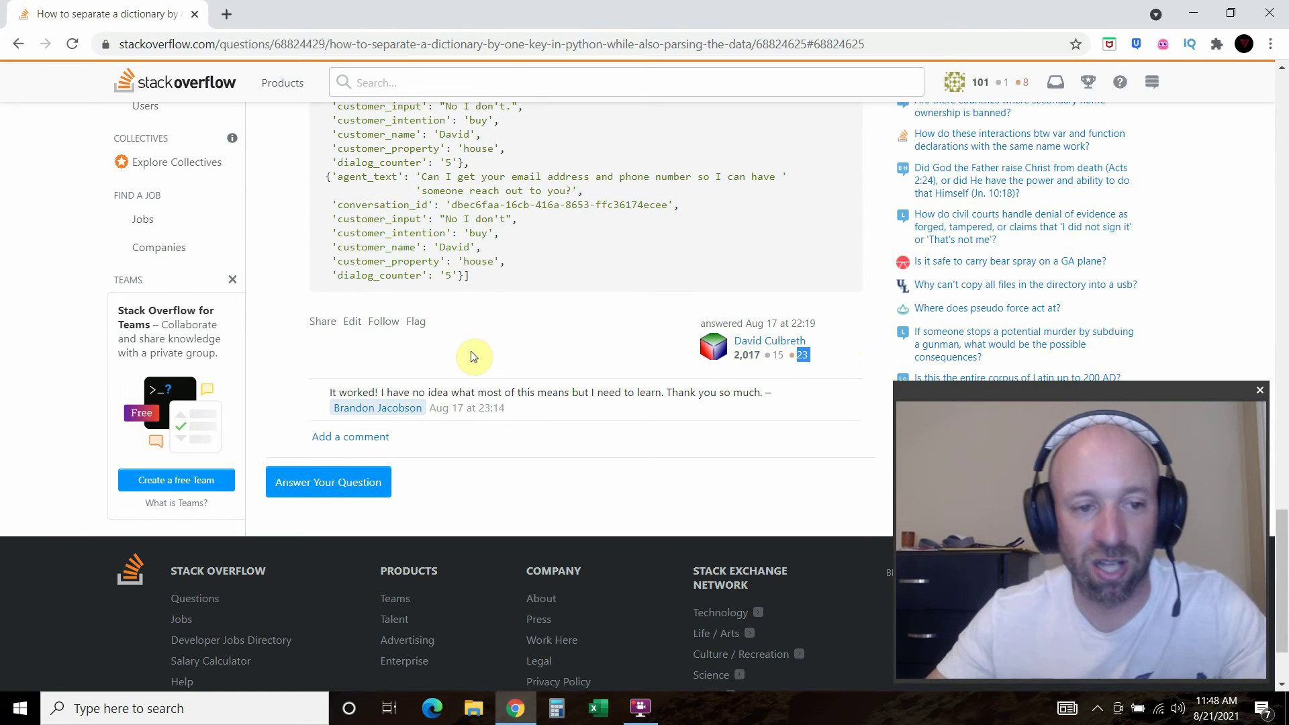
pyautogui.scroll(5, 473, 335)
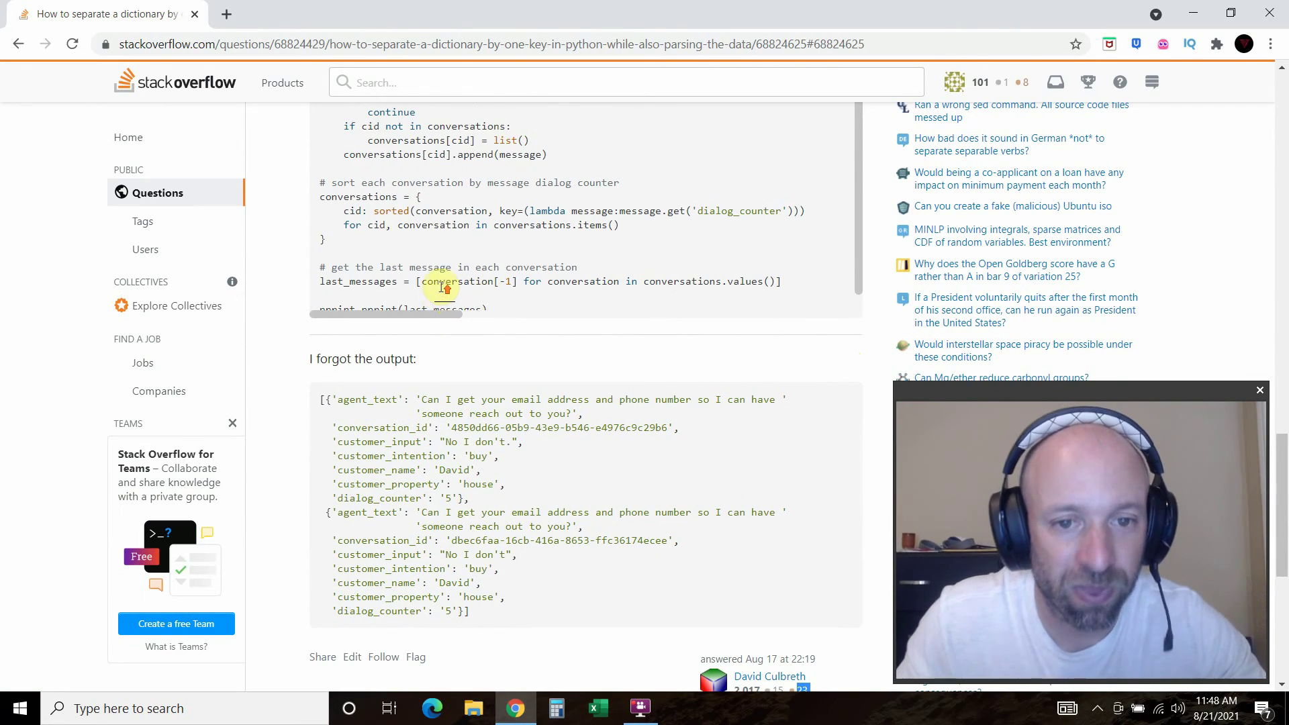
pyautogui.scroll(15, 443, 289)
pyautogui.click(954, 84)
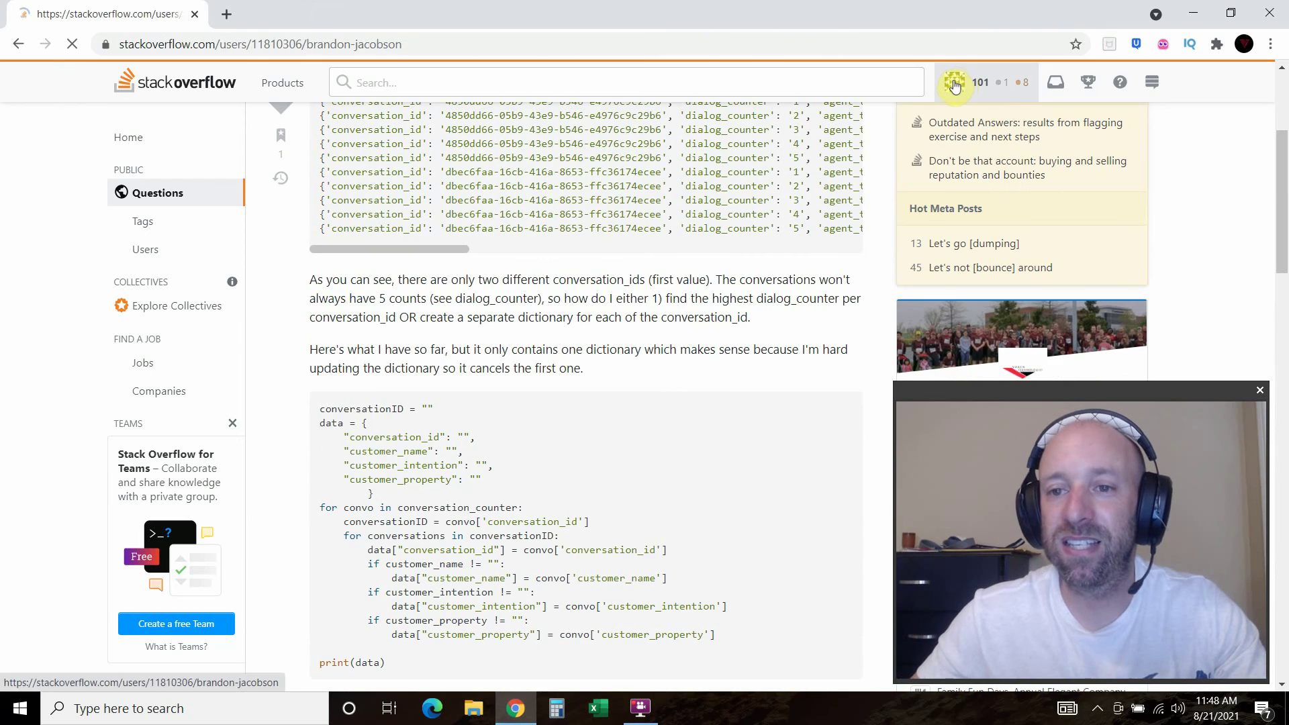
pyautogui.scroll(-2, 403, 389)
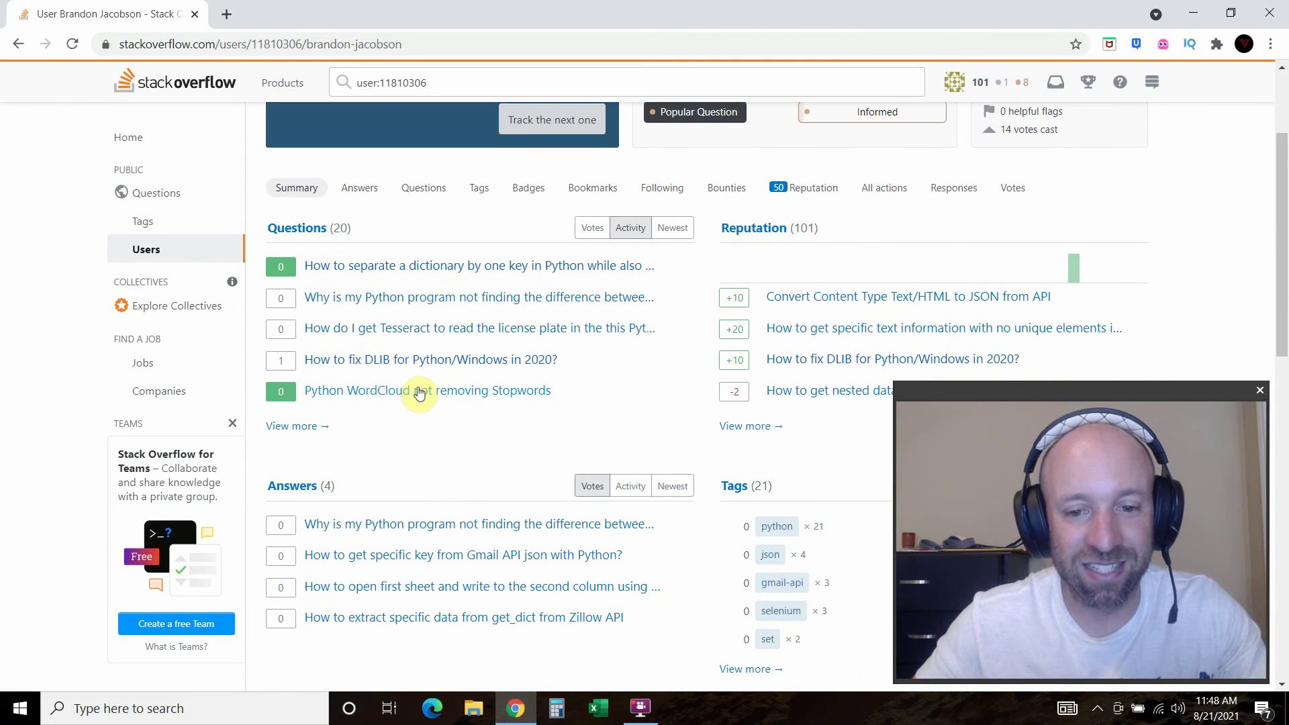
pyautogui.scroll(-1, 470, 403)
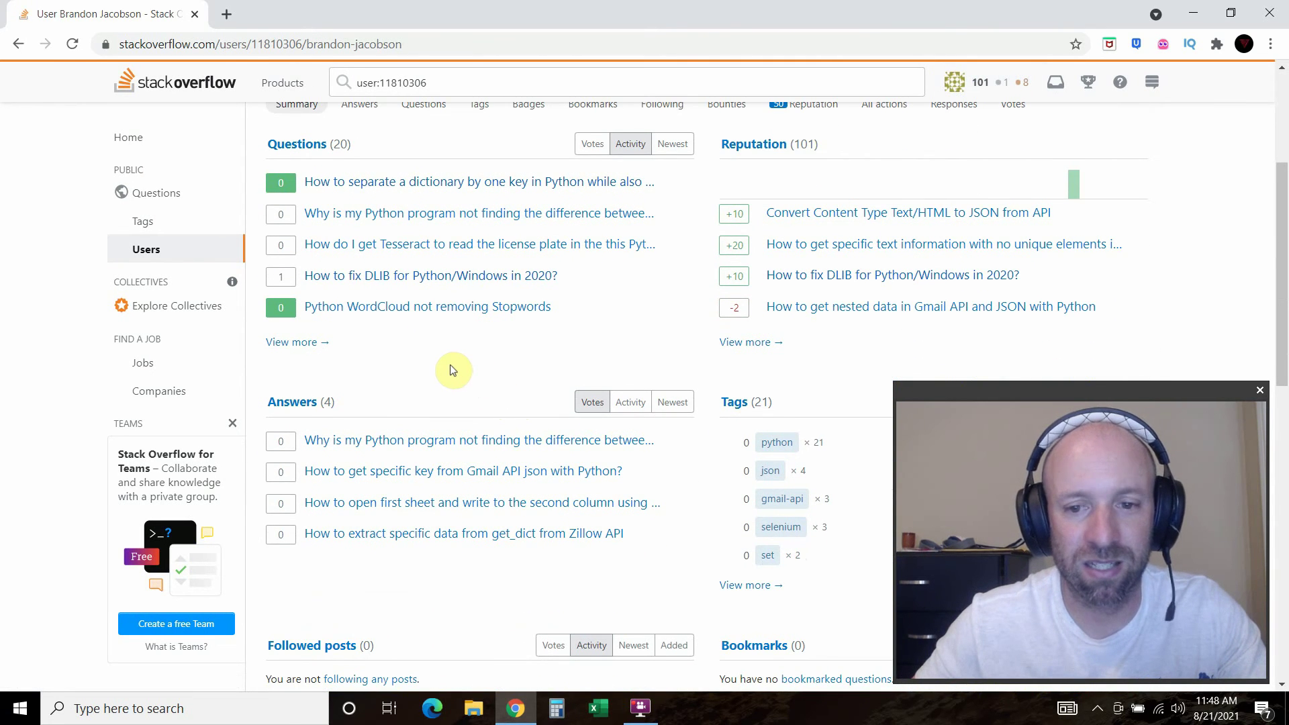
pyautogui.scroll(1, 450, 365)
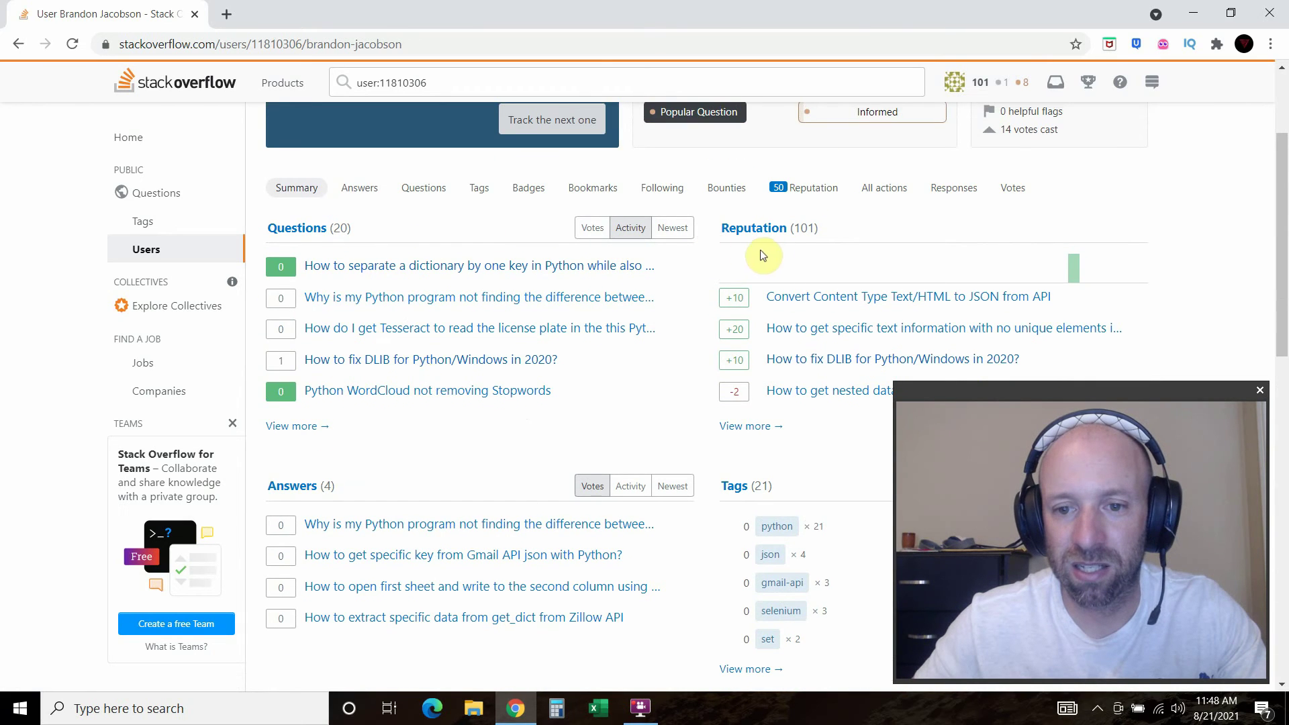
pyautogui.scroll(-1, 822, 296)
pyautogui.click(843, 311)
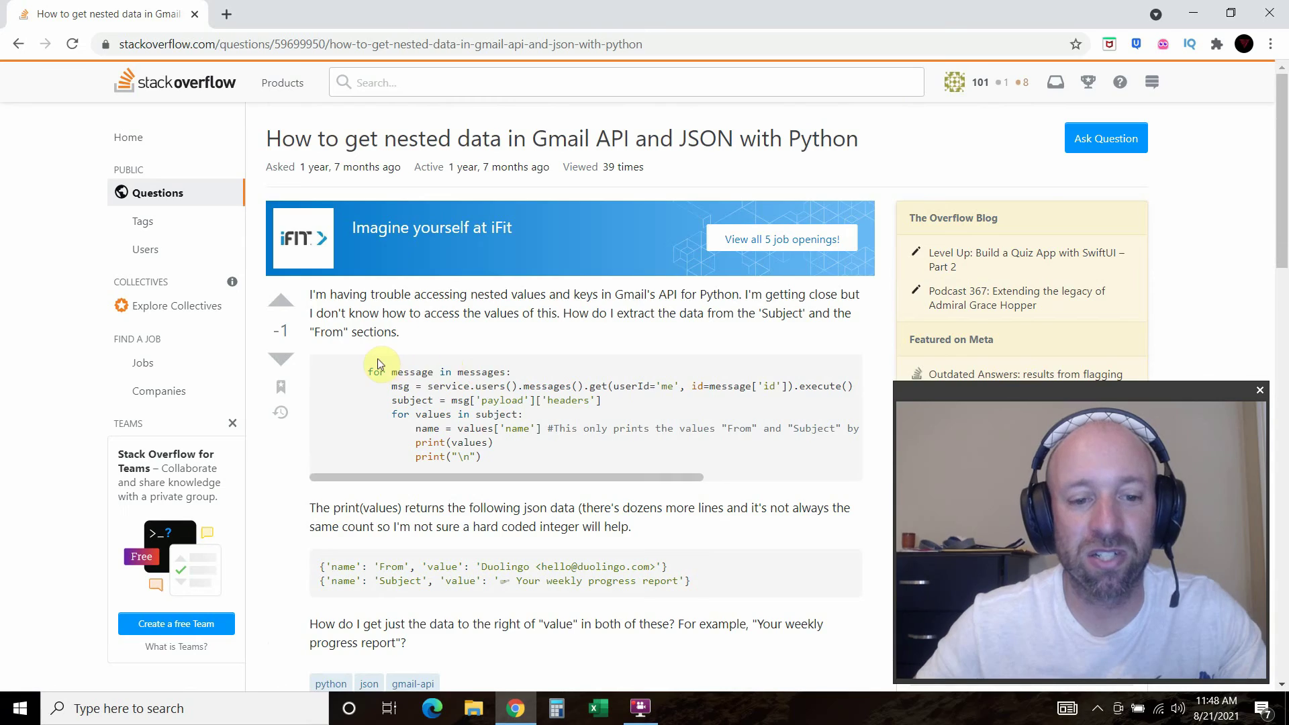
pyautogui.scroll(-15, 377, 359)
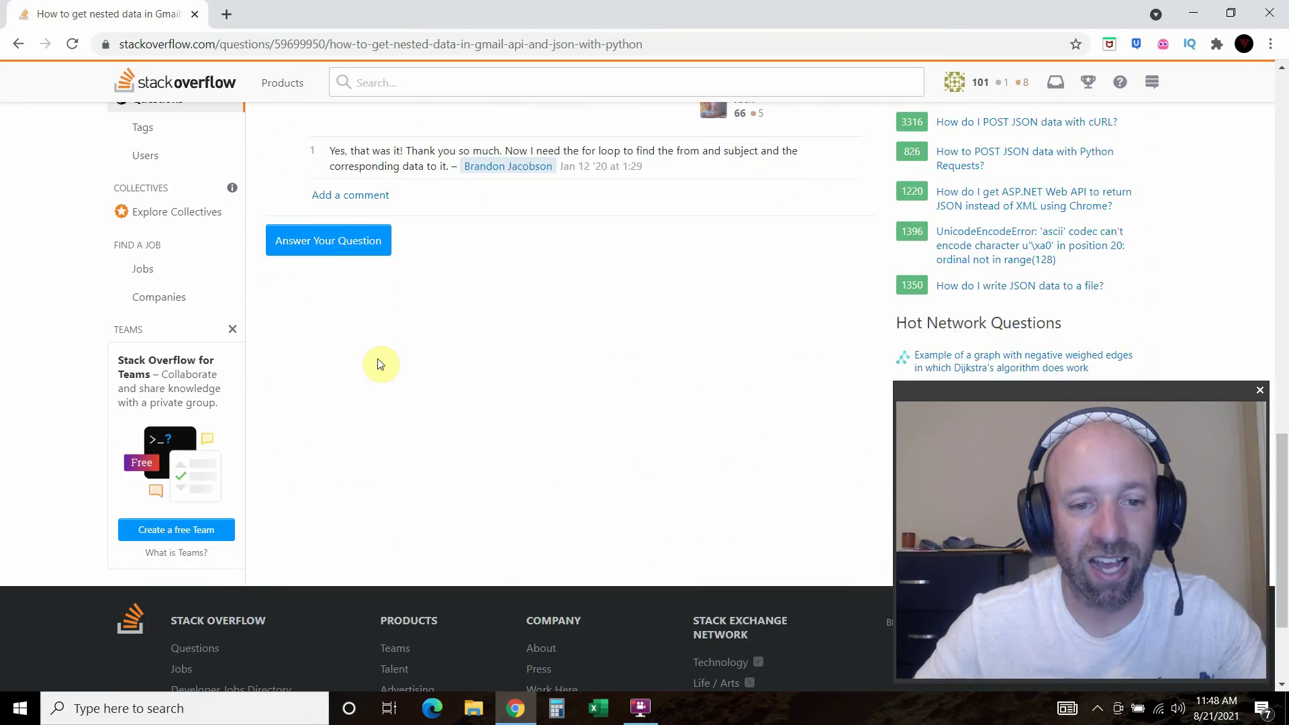
pyautogui.scroll(15, 377, 360)
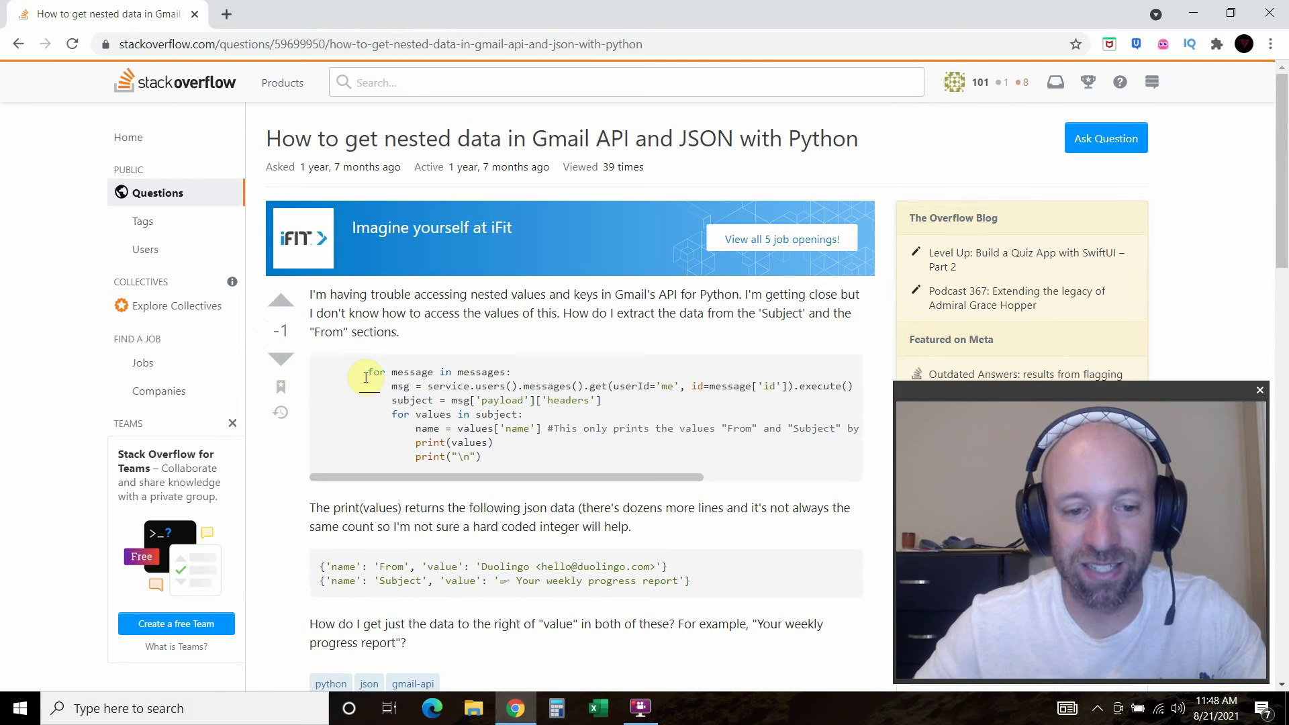
pyautogui.scroll(-7, 443, 362)
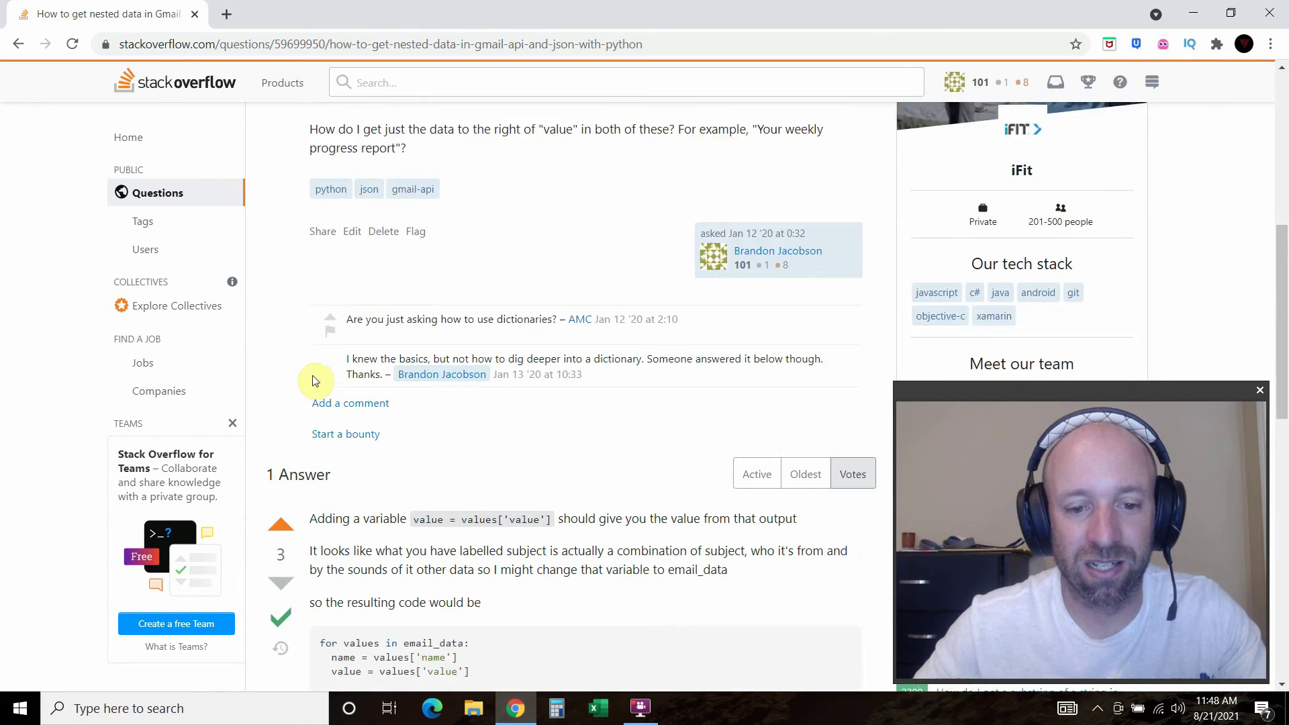
pyautogui.scroll(-4, 312, 381)
pyautogui.scroll(-1, 497, 386)
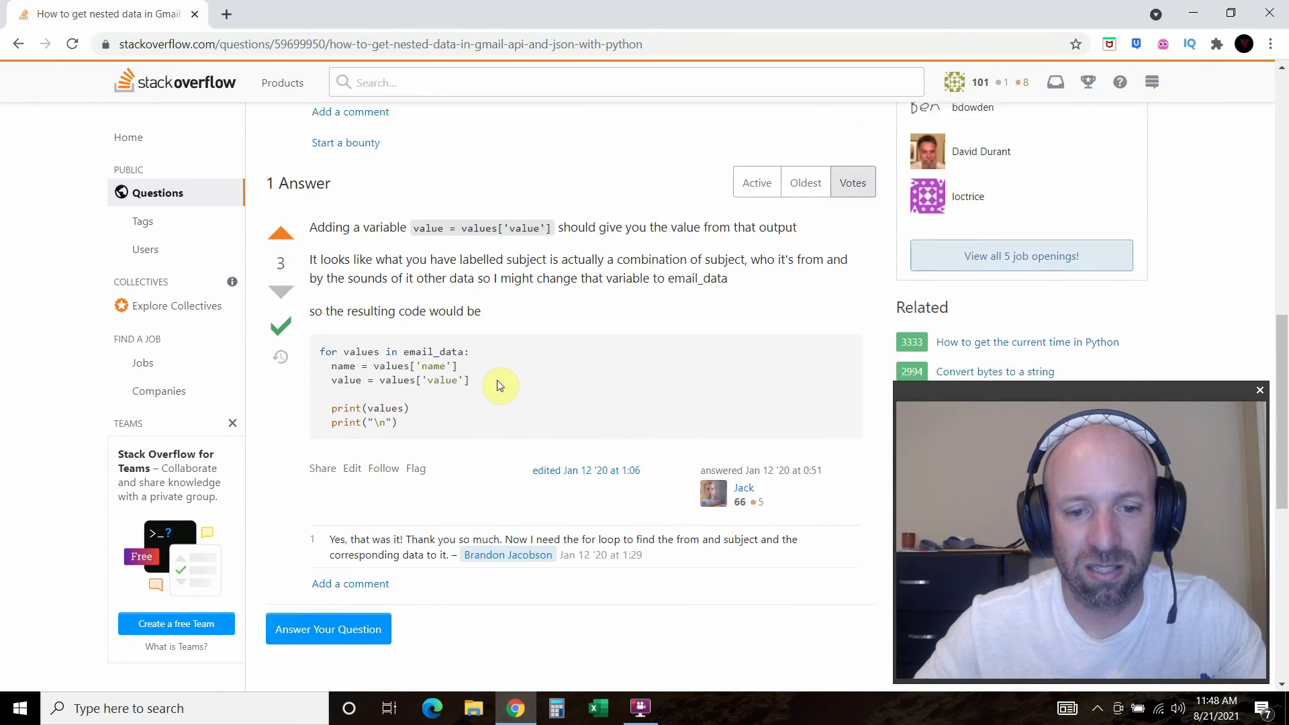
pyautogui.scroll(4, 496, 305)
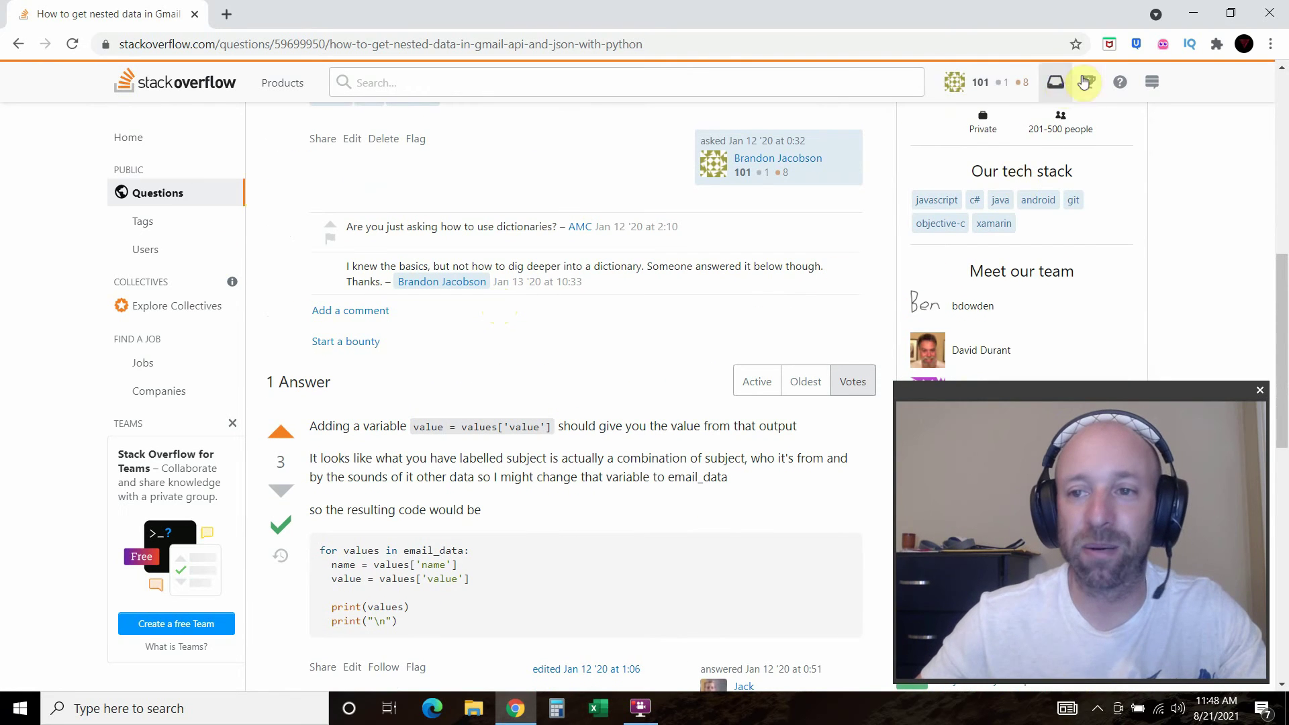
pyautogui.click(955, 82)
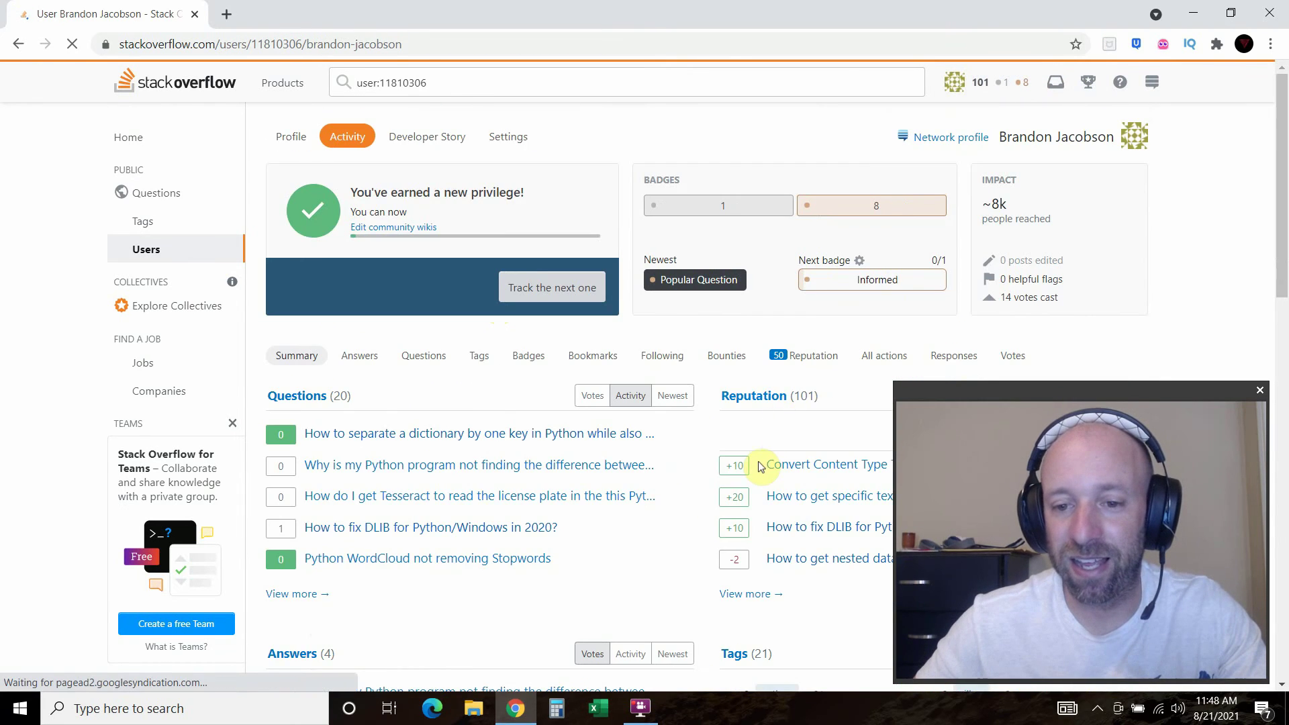
pyautogui.scroll(-4, 752, 463)
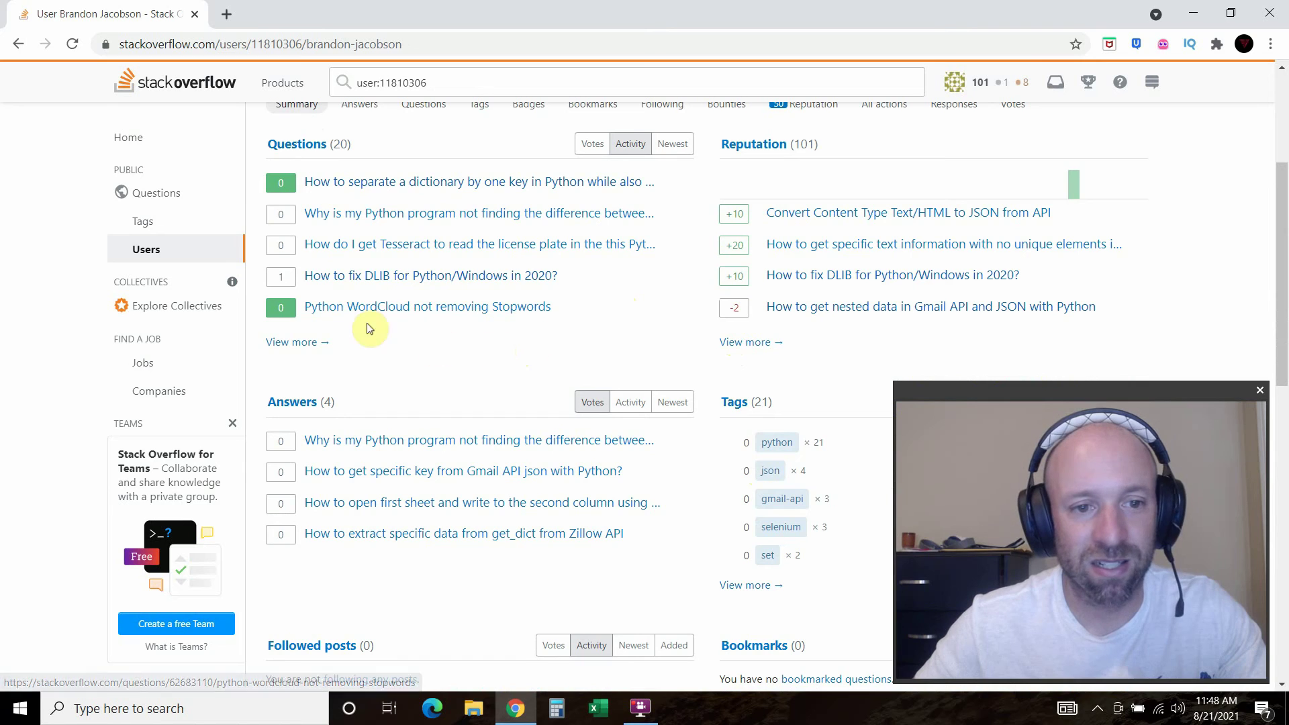
pyautogui.scroll(-6, 709, 342)
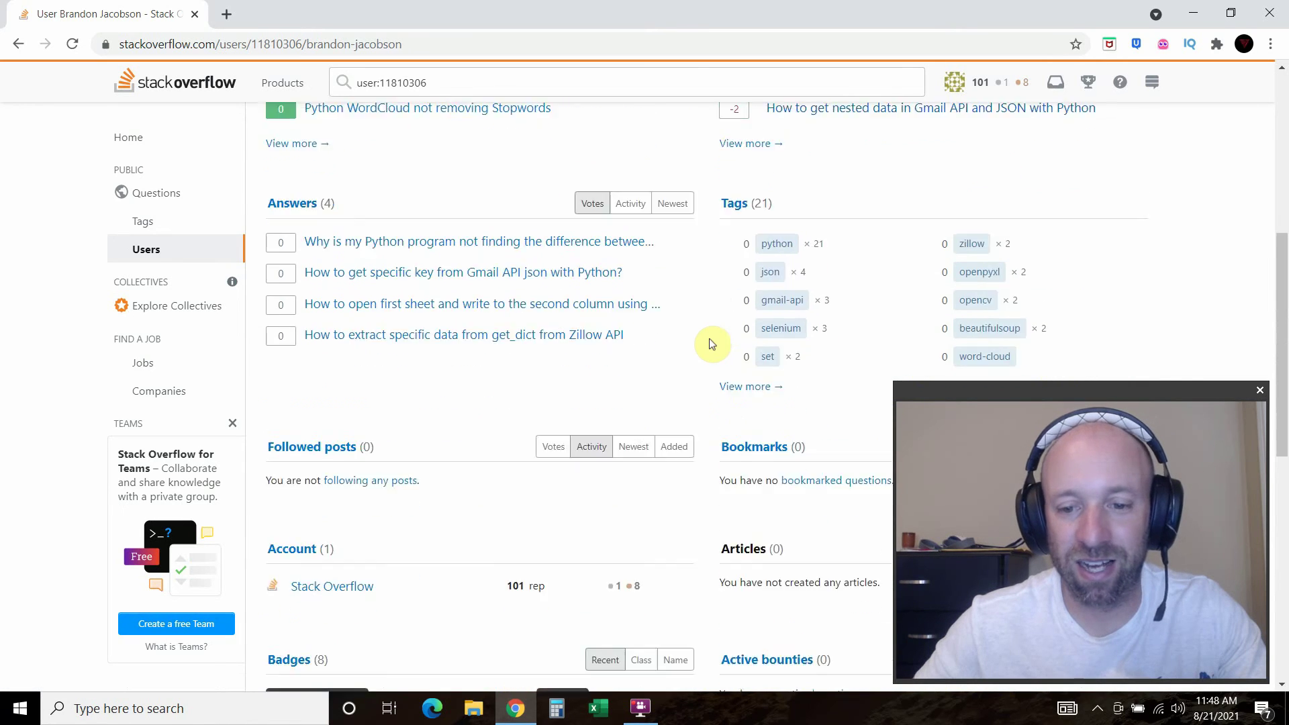
pyautogui.scroll(6, 677, 400)
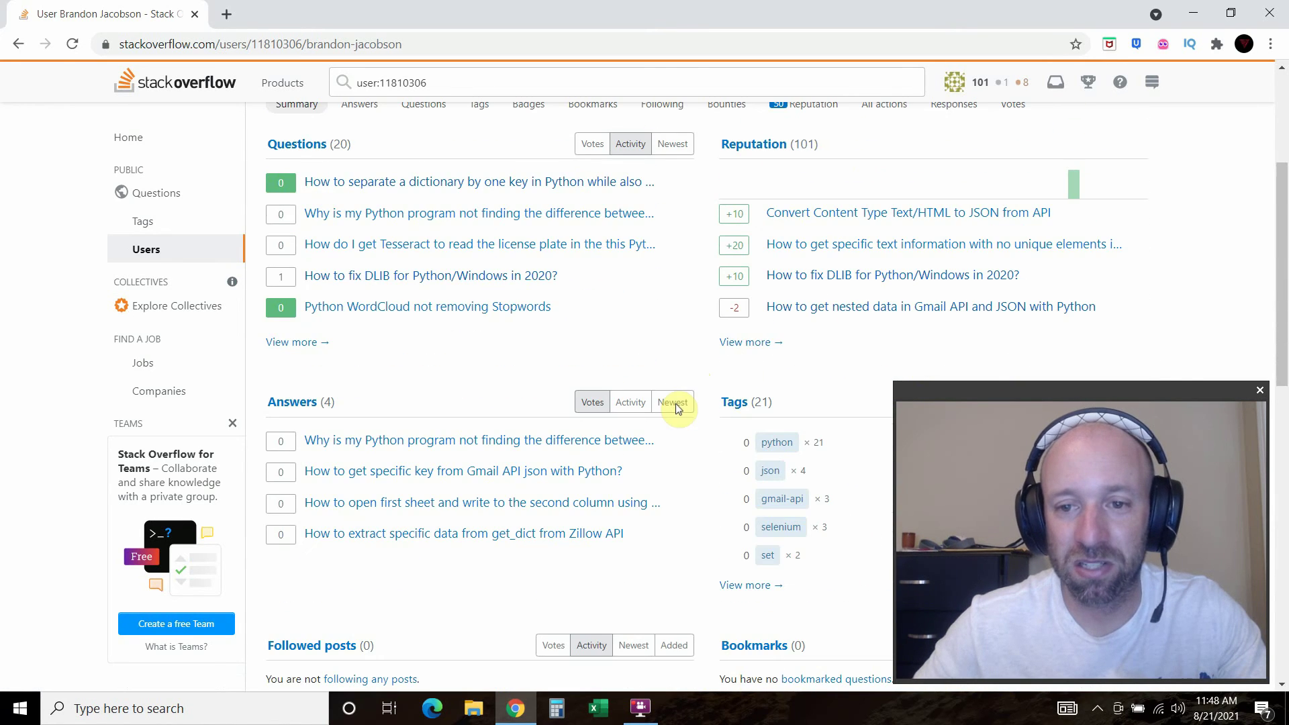
pyautogui.scroll(-15, 490, 504)
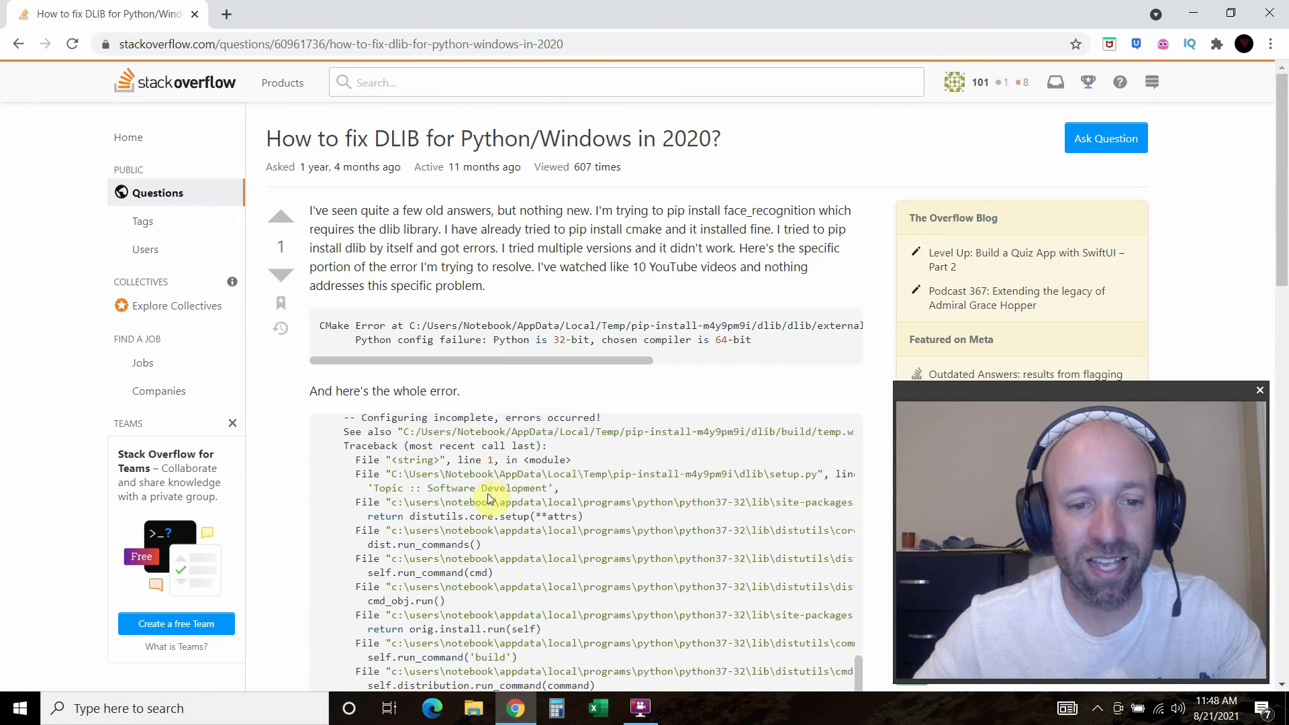
pyautogui.click(13, 44)
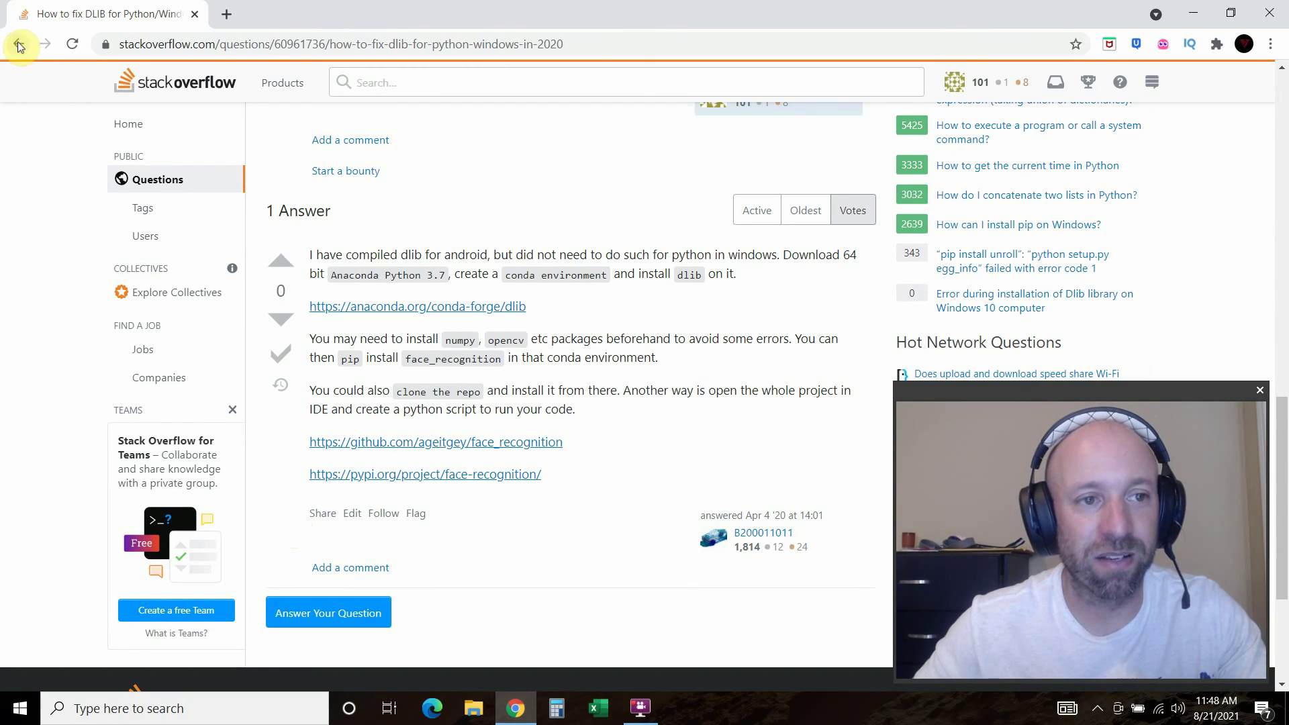
pyautogui.scroll(-3, 763, 432)
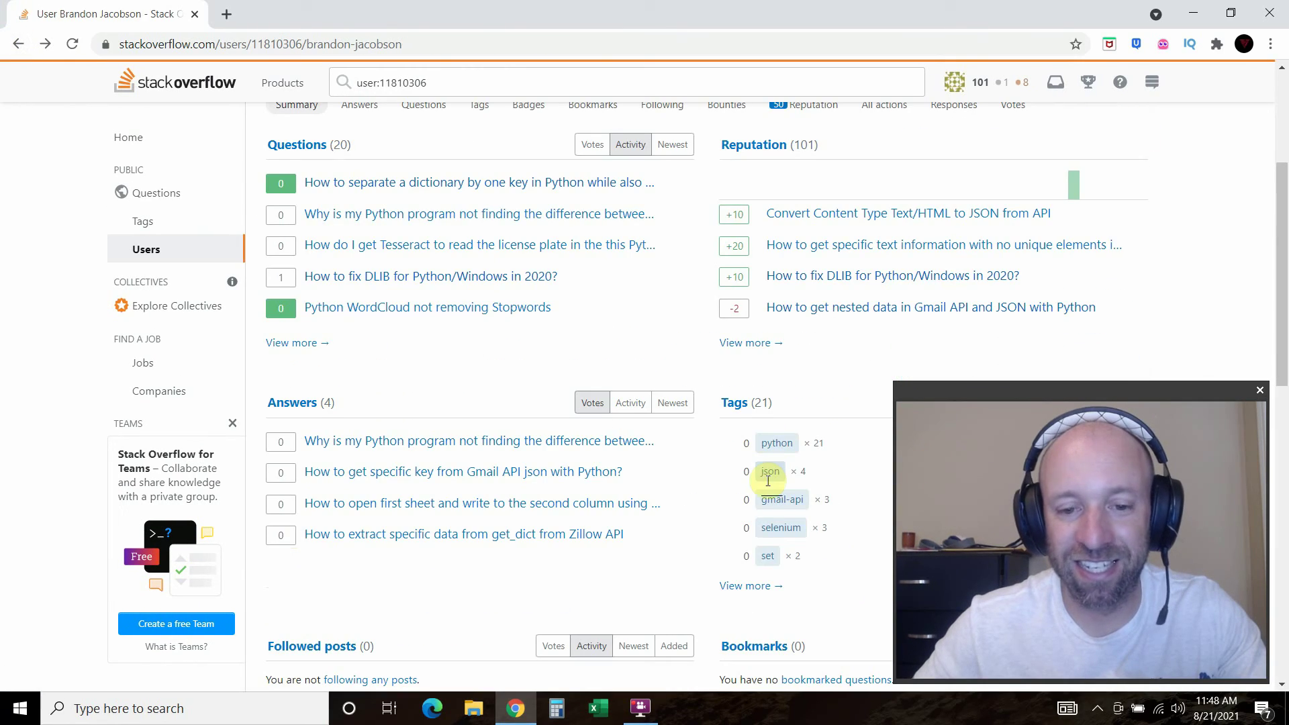
# Open the full reputation history and scroll through its entries
pyautogui.click(759, 342)
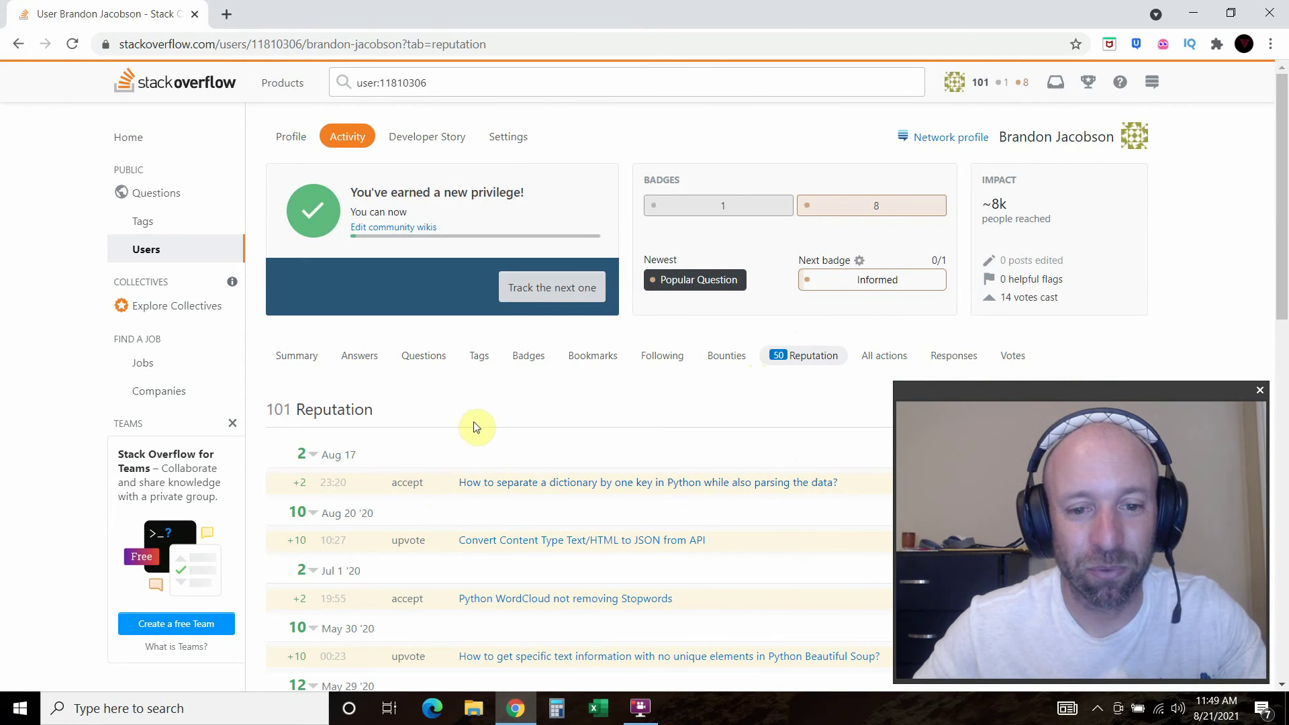
pyautogui.scroll(-10, 473, 429)
pyautogui.scroll(3, 472, 437)
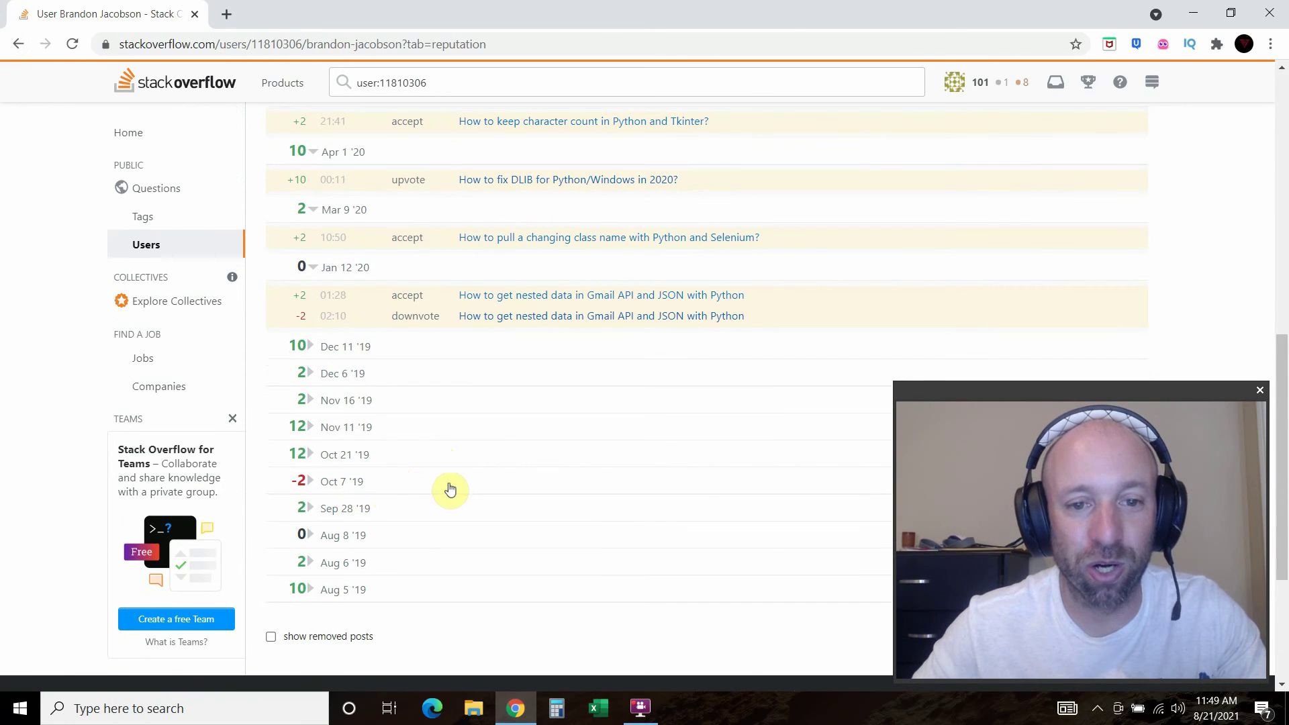
pyautogui.scroll(3, 450, 489)
pyautogui.scroll(1, 458, 445)
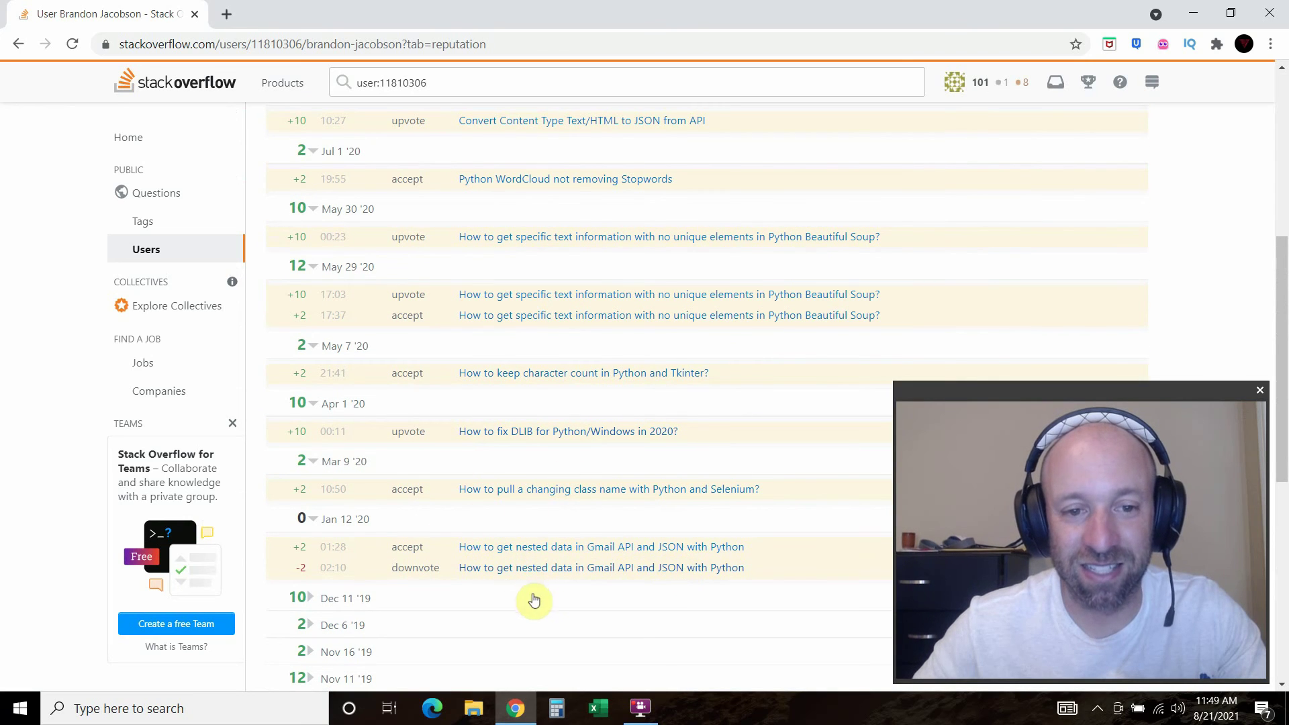
# Open 'How to keep character count in Python and Tkinter?' and review it
pyautogui.click(637, 374)
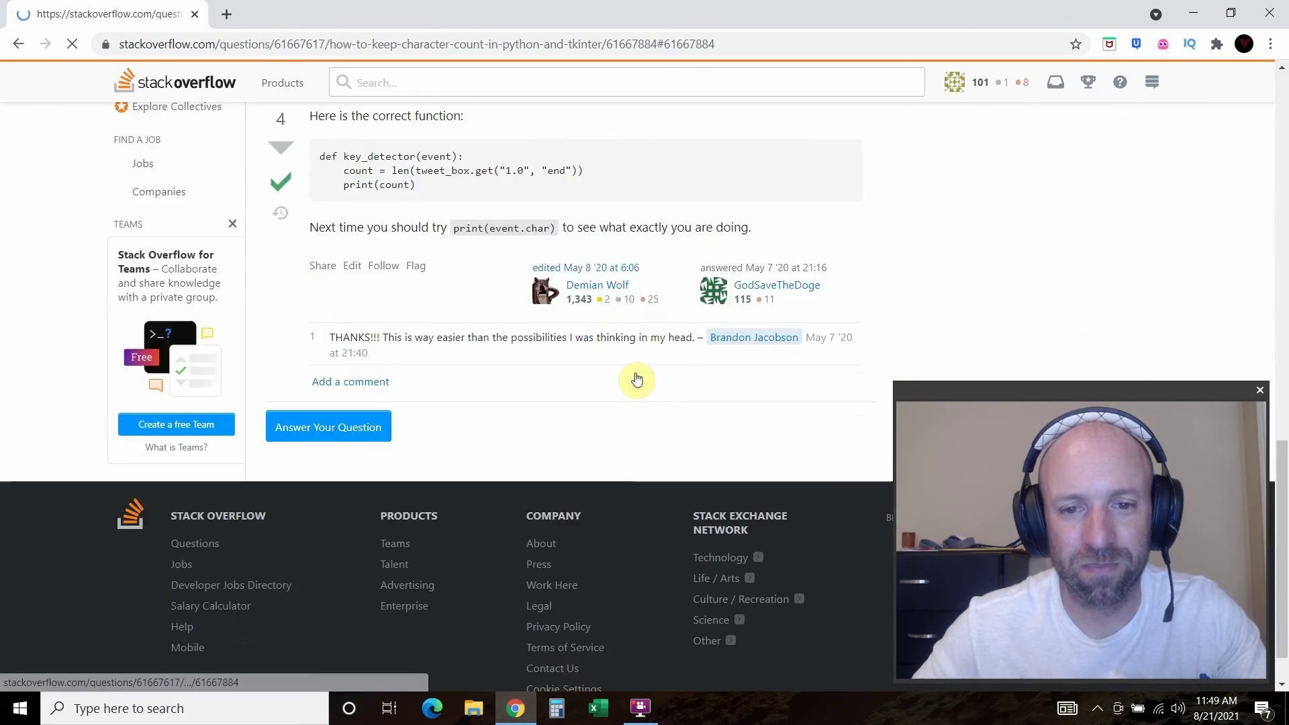
pyautogui.scroll(3, 546, 402)
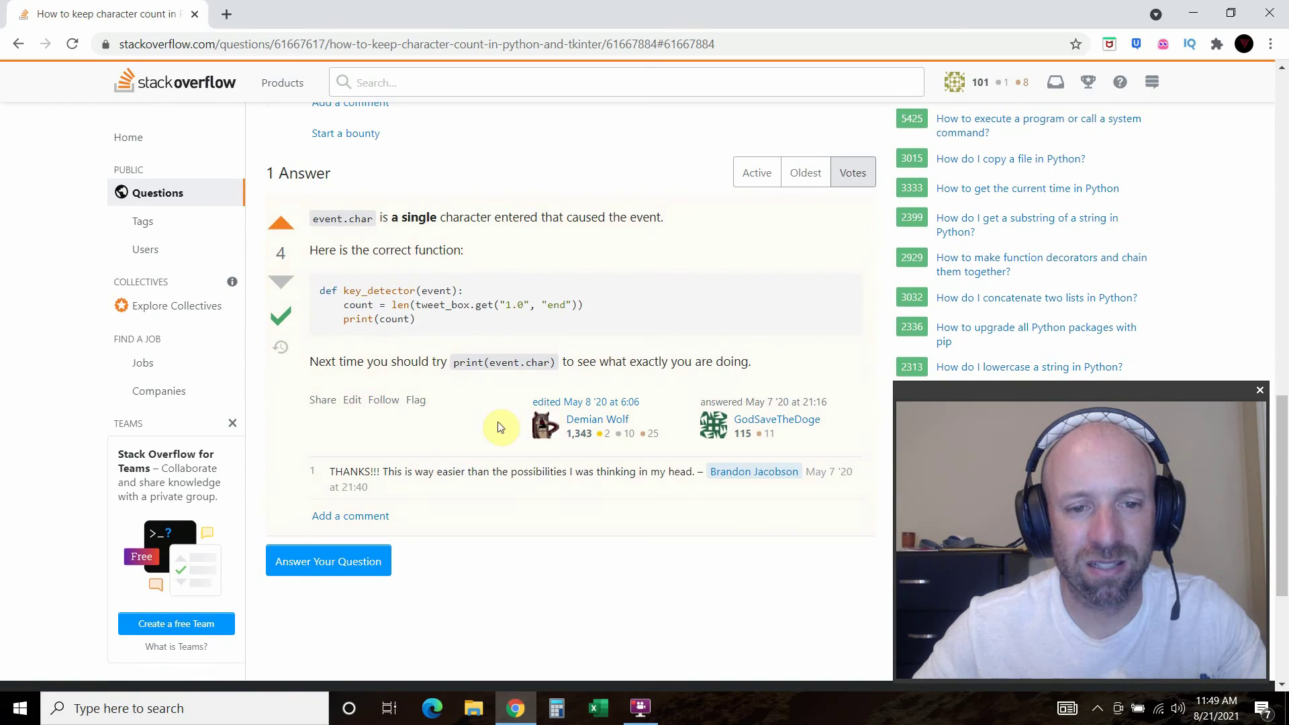
pyautogui.scroll(5, 565, 462)
pyautogui.scroll(10, 565, 458)
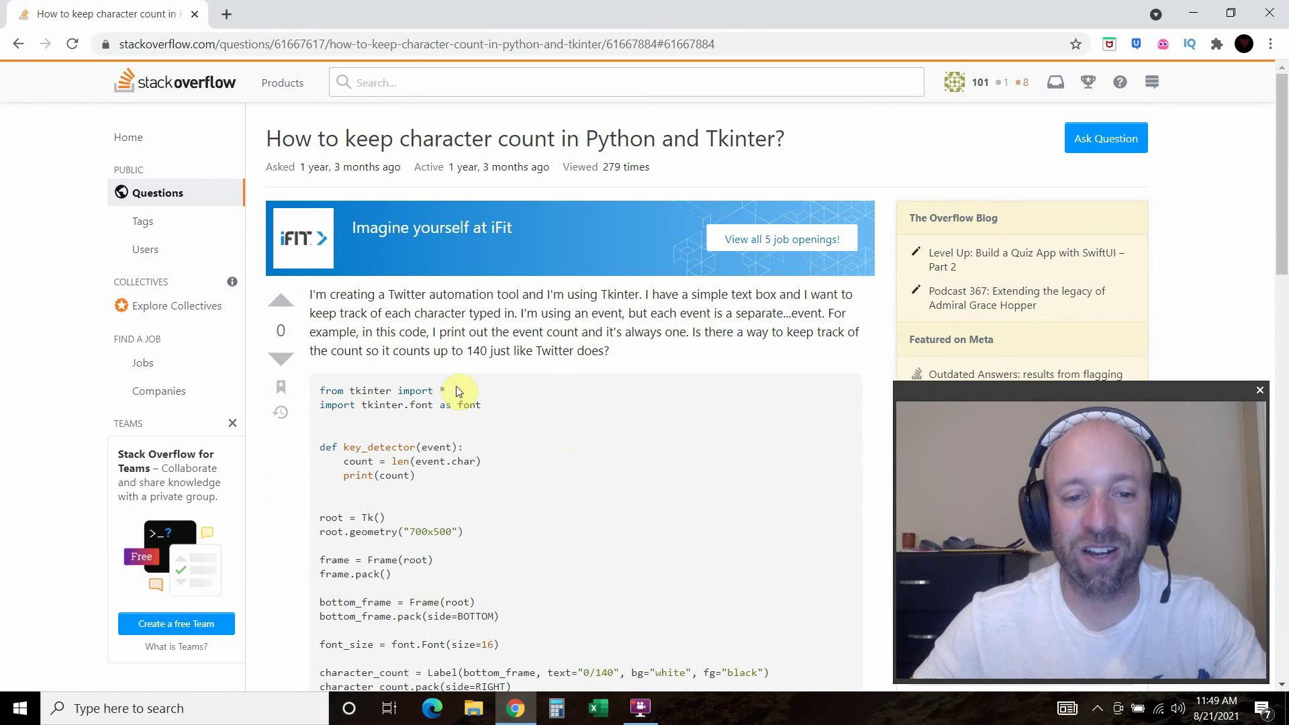
pyautogui.scroll(-15, 343, 537)
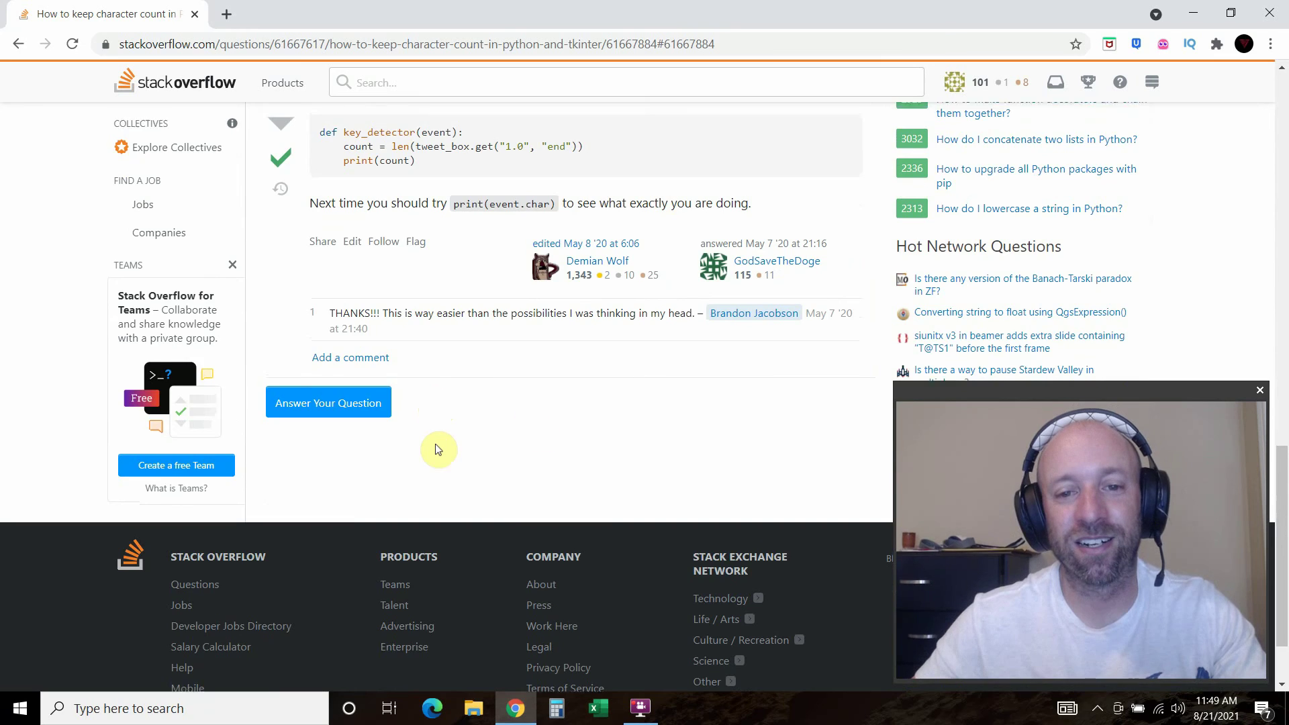
pyautogui.scroll(6, 435, 444)
# Load youtube.com in a new tab and go to YouTube Studio
pyautogui.click(228, 13)
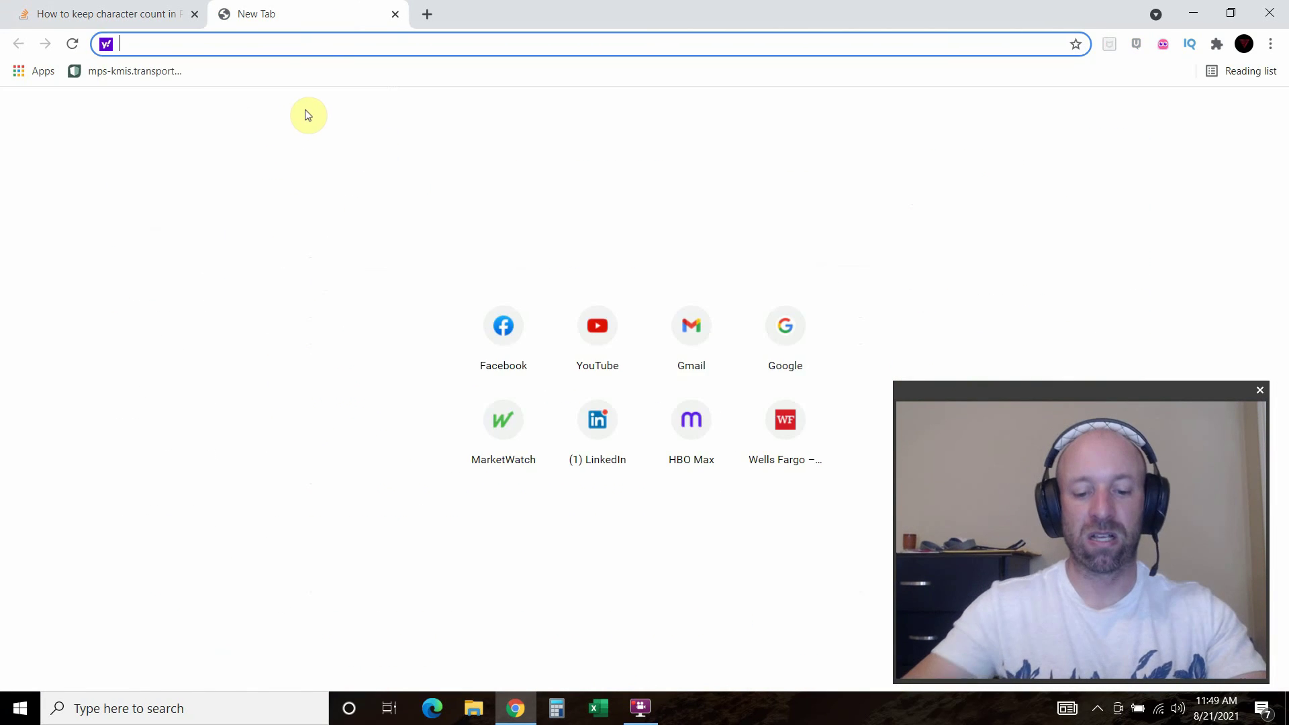
pyautogui.write('www.y')
pyautogui.press('Return')
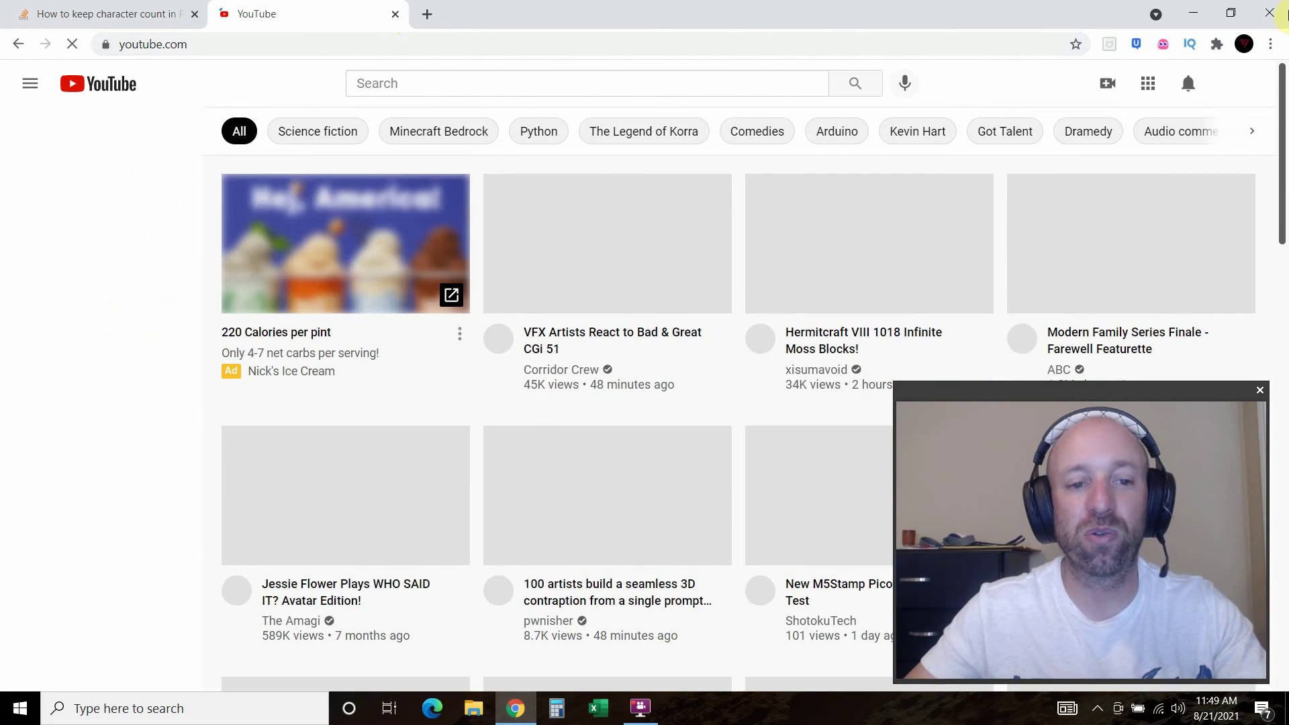
pyautogui.click(1238, 84)
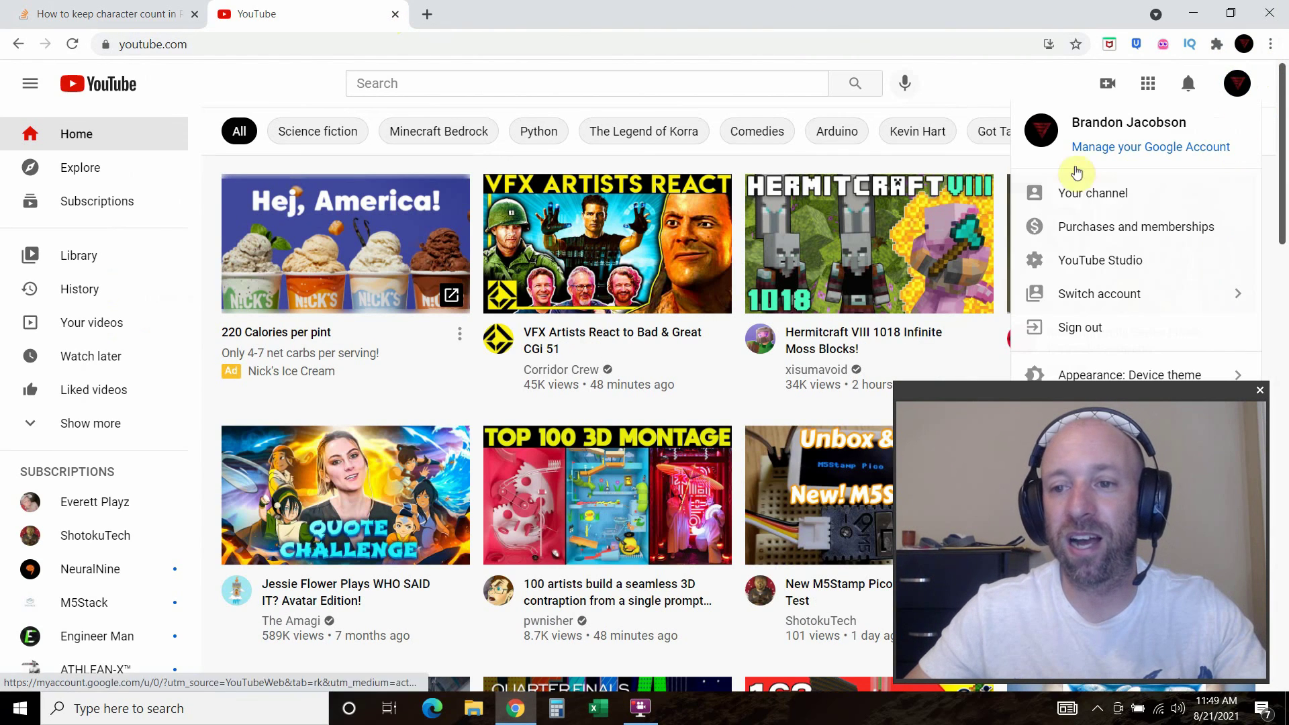
pyautogui.click(1084, 263)
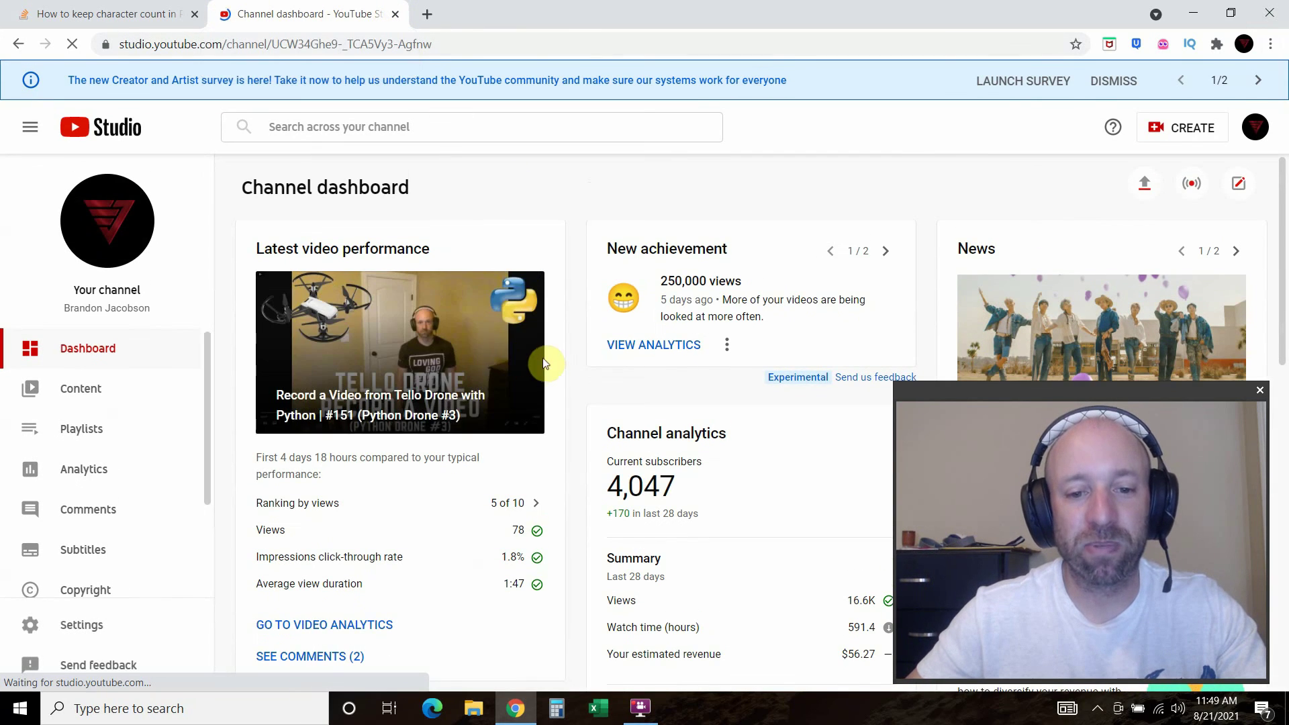
# Scroll to the Latest post poll and highlight its 4-vote total
pyautogui.scroll(-5, 473, 398)
pyautogui.scroll(-6, 307, 409)
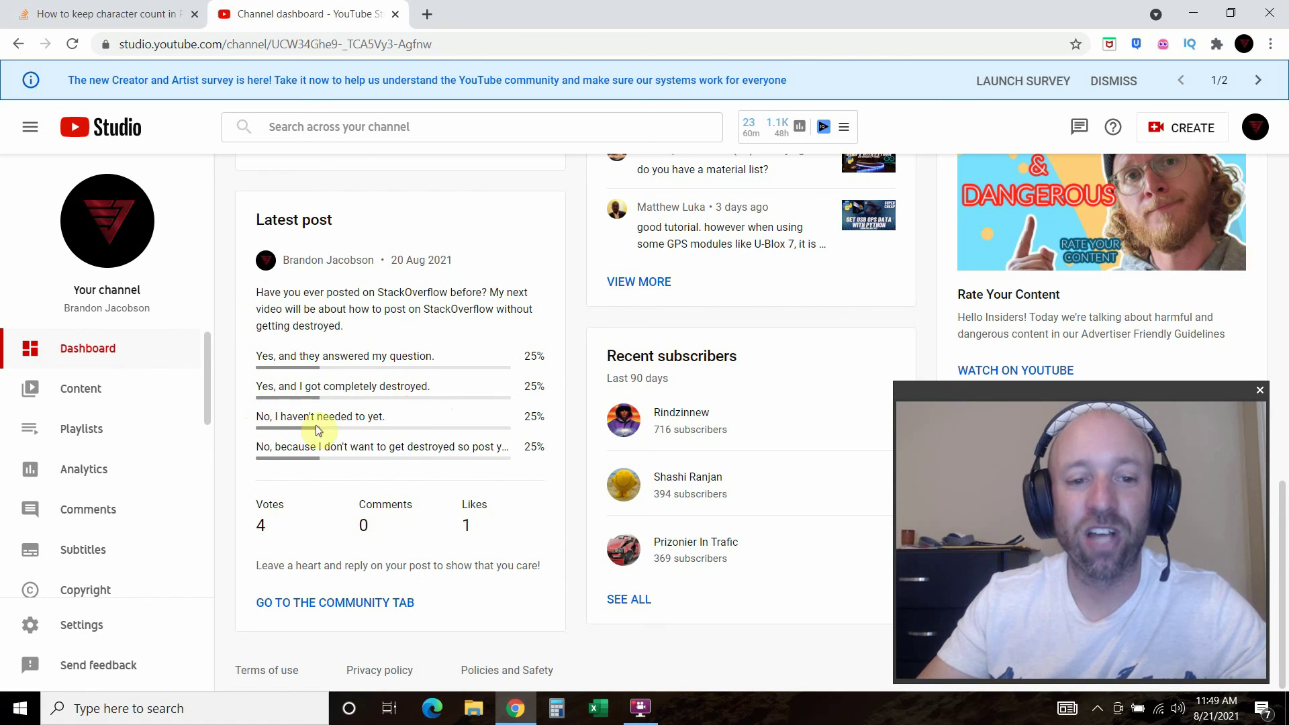
pyautogui.tripleClick(497, 449)
pyautogui.click(498, 447)
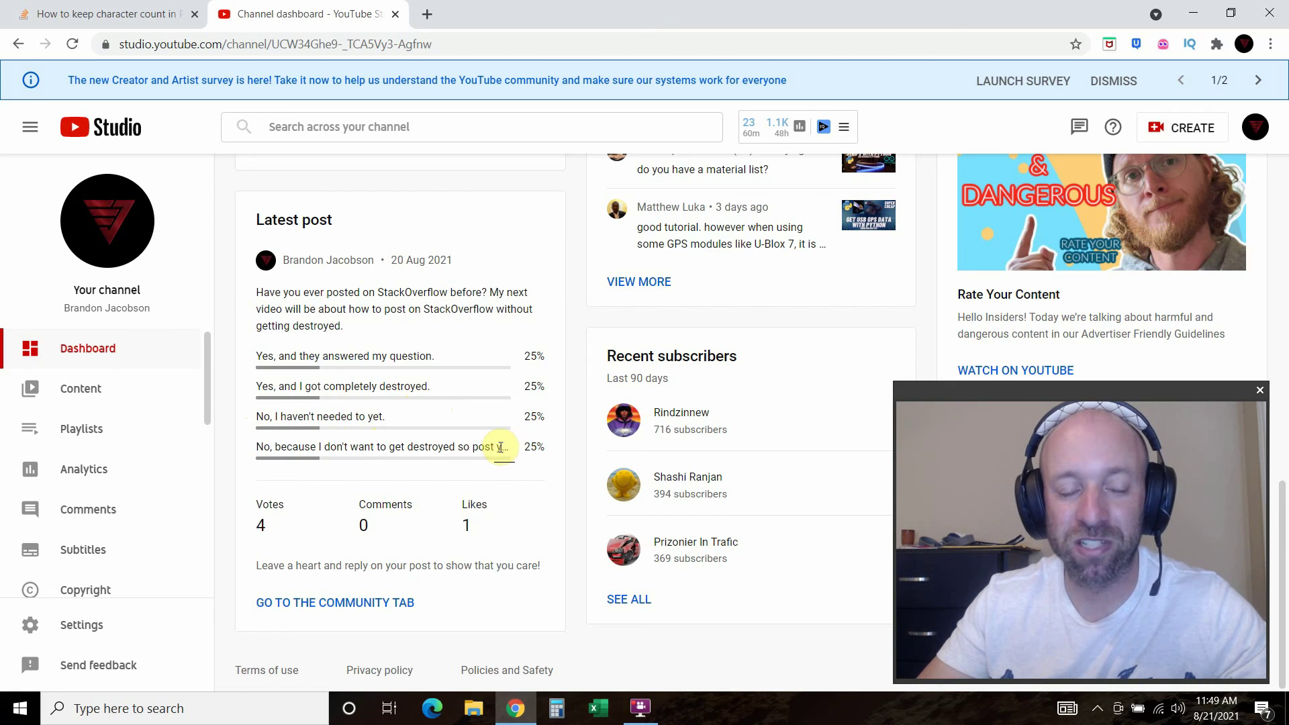
pyautogui.doubleClick(262, 524)
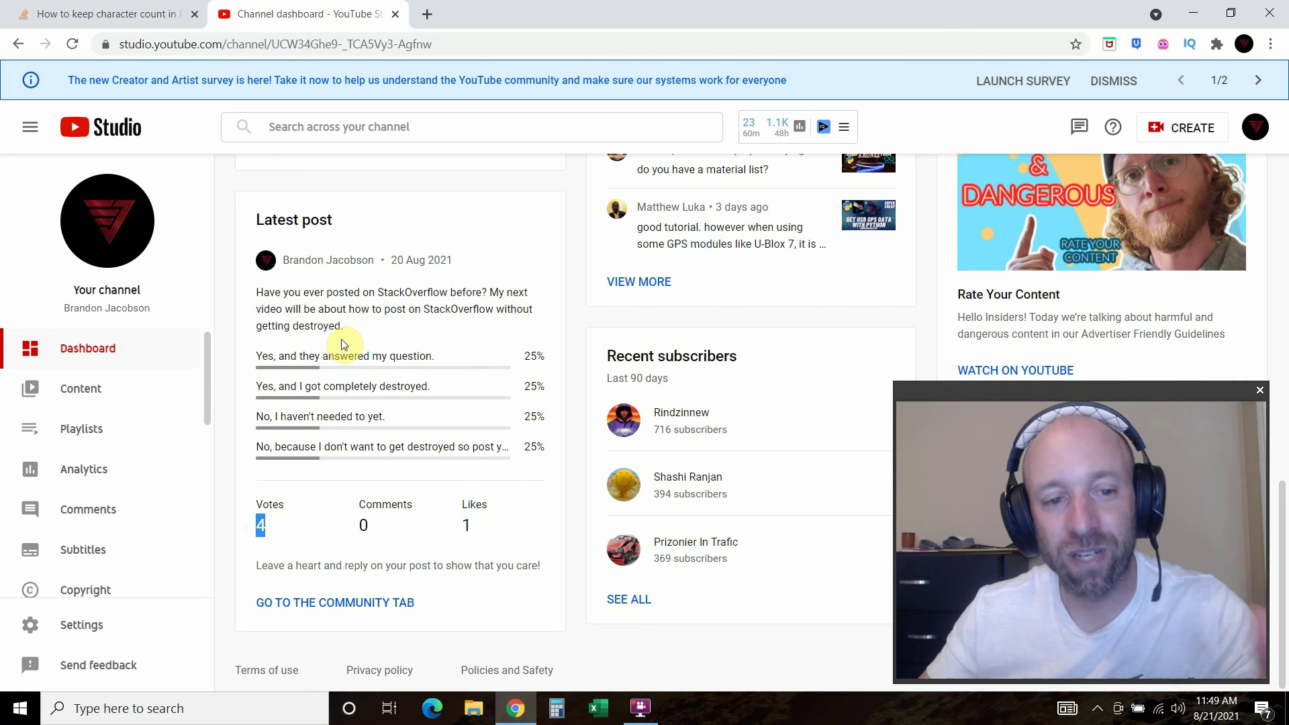
# Switch back to the Stack Overflow tab showing the Tkinter character-count question
pyautogui.scroll(7, 350, 425)
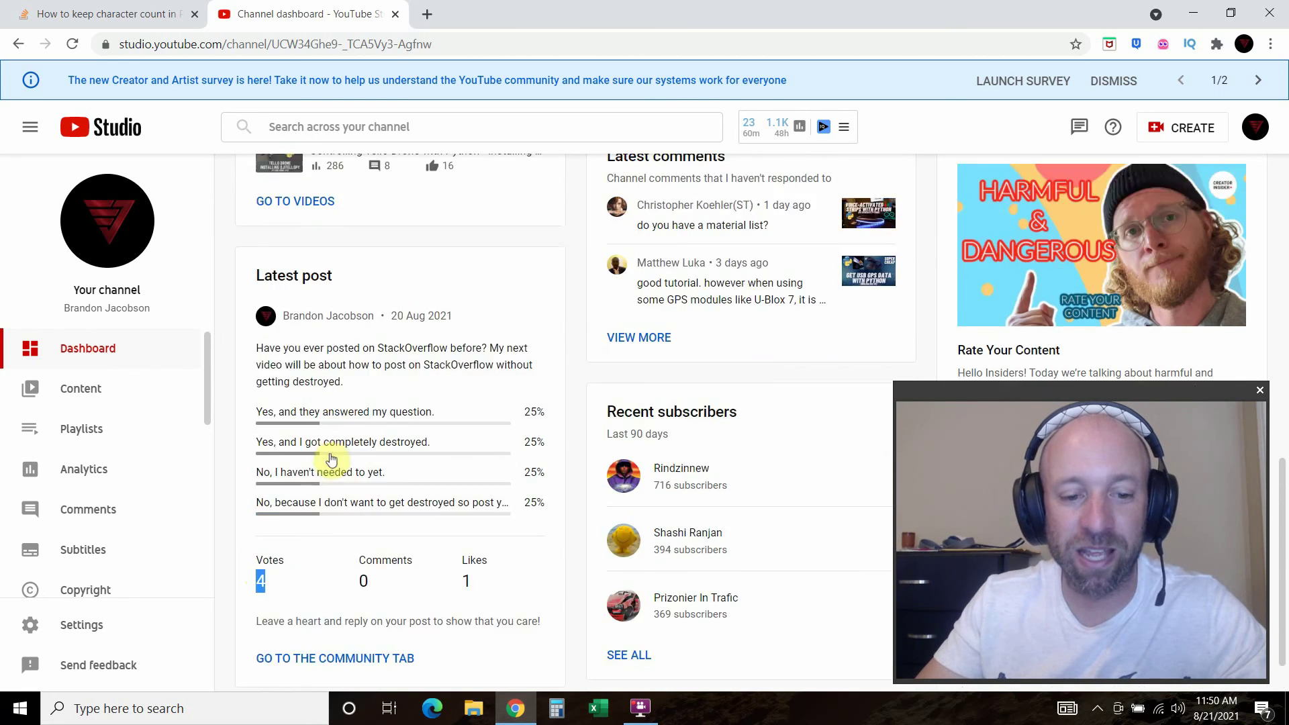
pyautogui.click(67, 13)
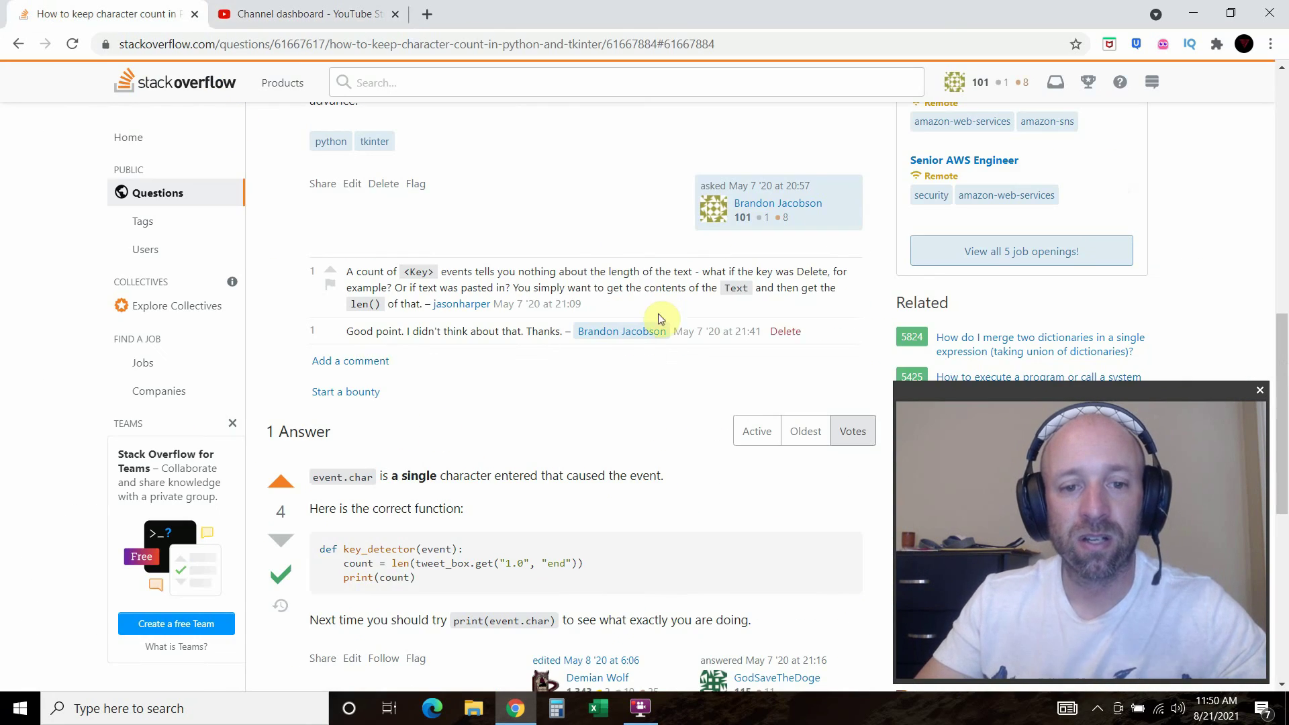